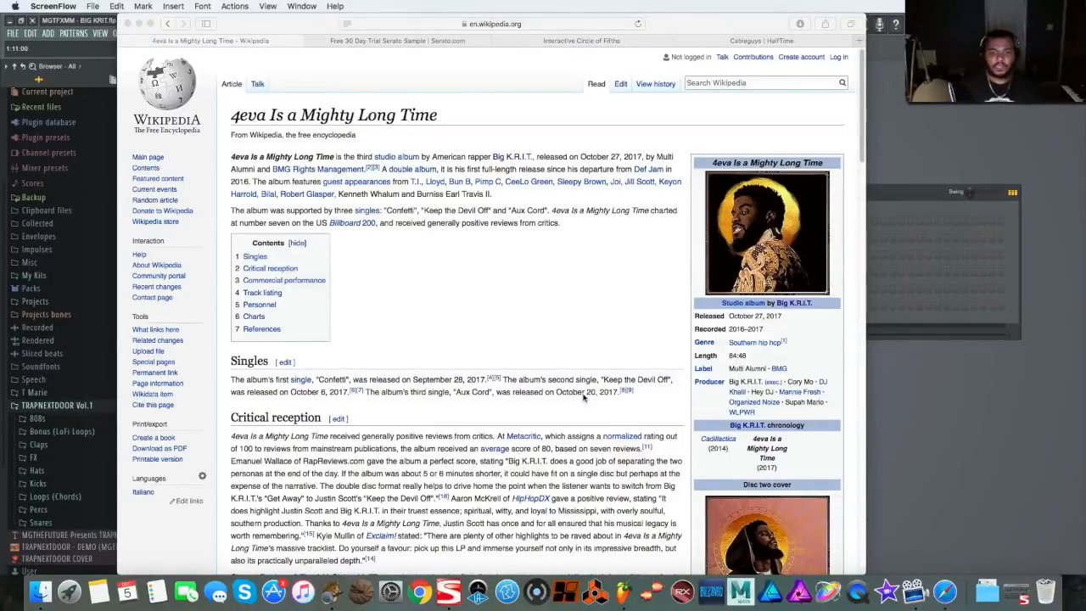
# Review the 4eva Is a Mighty Long Time track listings and producers on Wikipedia, and bring up the Serato Sample free trial page
pyautogui.scroll(-10, 577, 382)
pyautogui.scroll(-4, 563, 349)
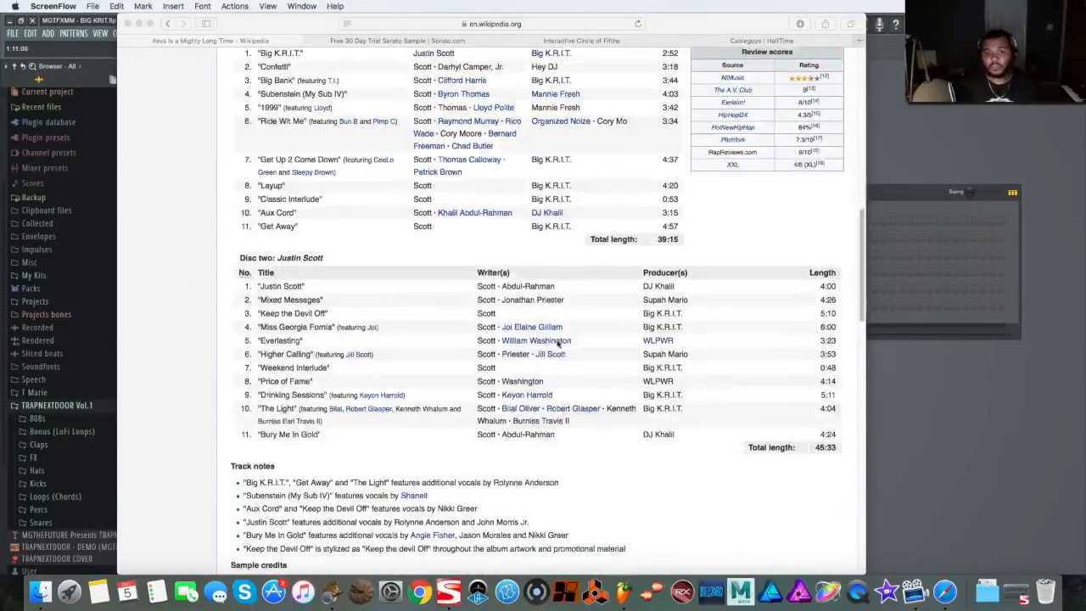
pyautogui.scroll(1, 650, 376)
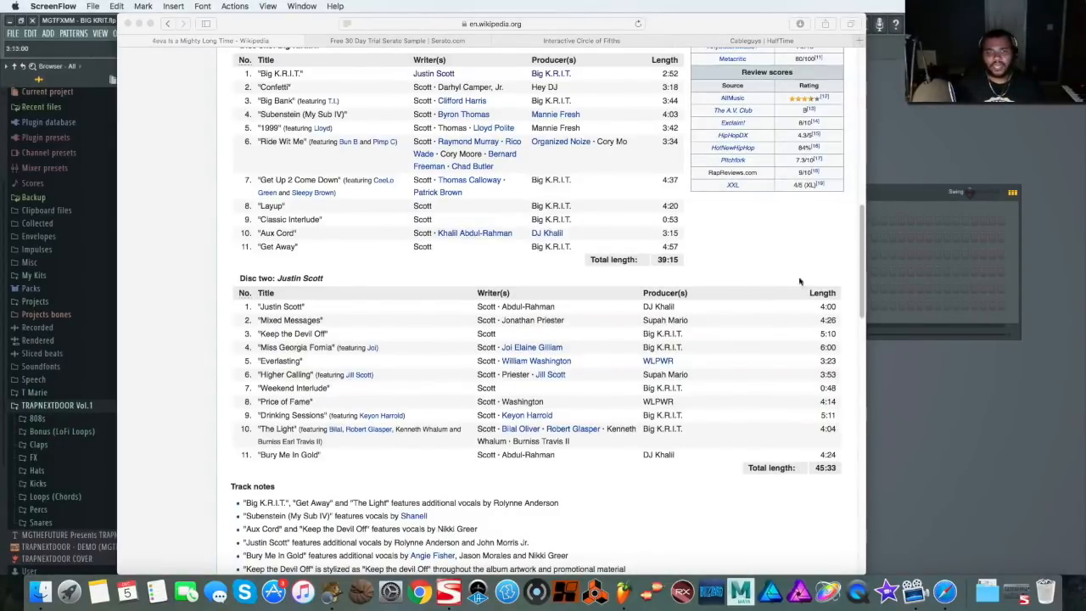
pyautogui.click(379, 40)
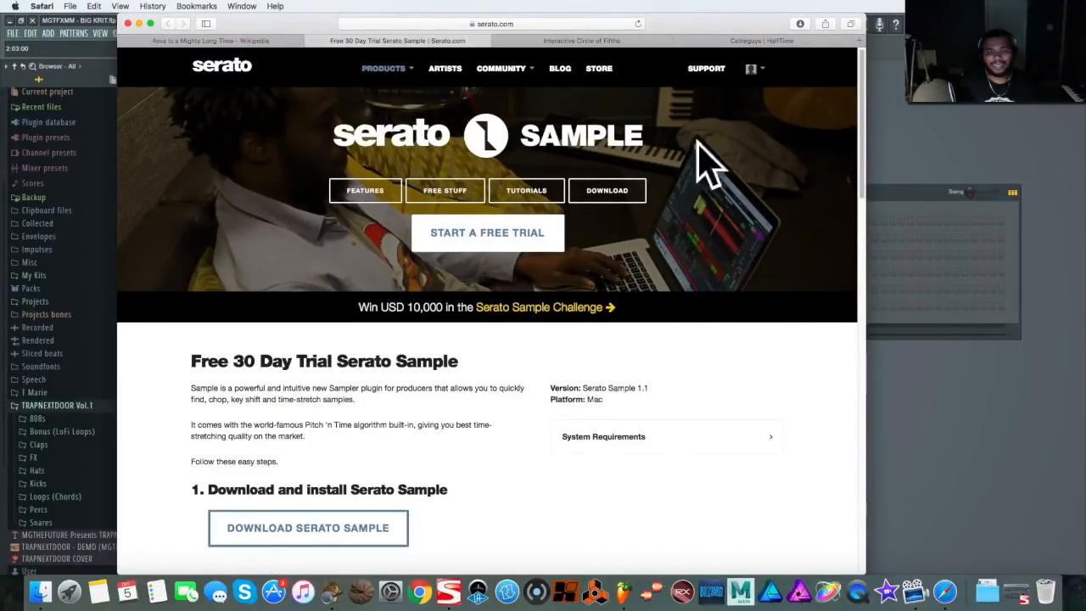
# Switch to FL Studio and audition the MoR II Kick Drums instrument in the Play channel
pyautogui.click(907, 324)
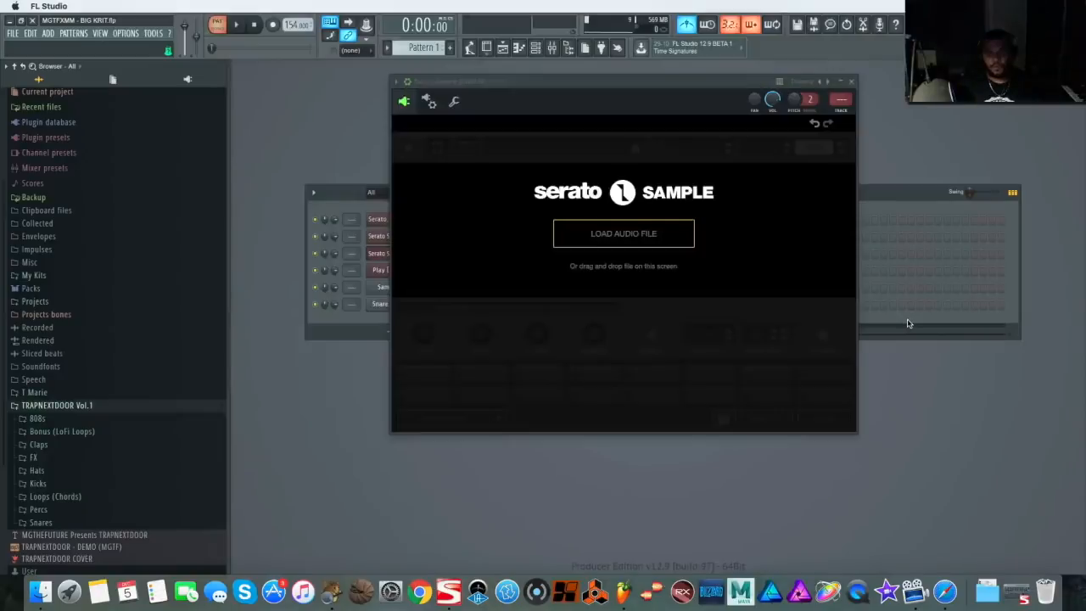
pyautogui.click(851, 81)
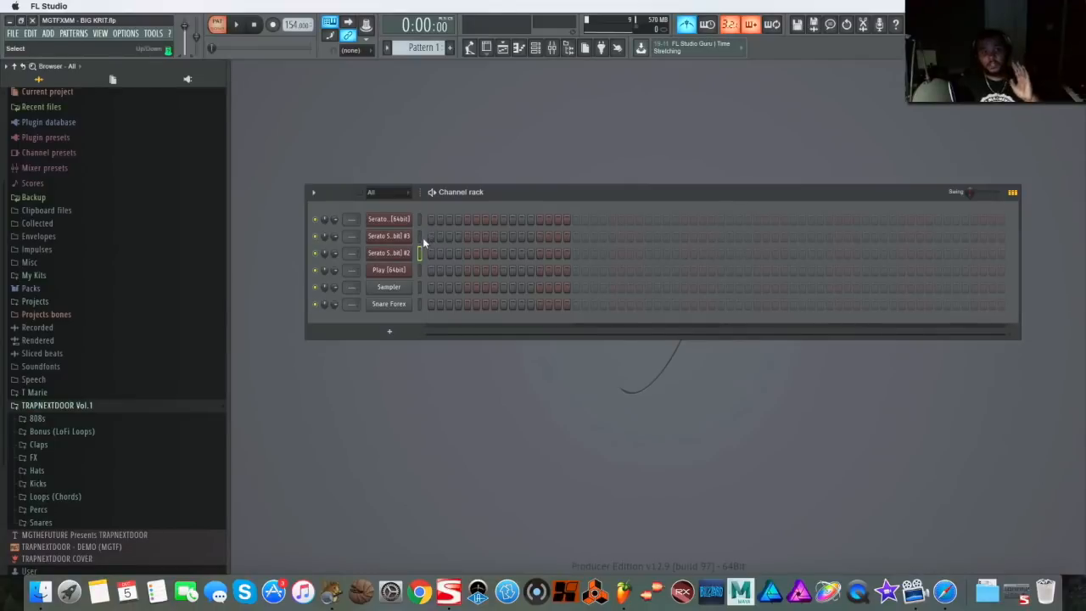
pyautogui.click(391, 271)
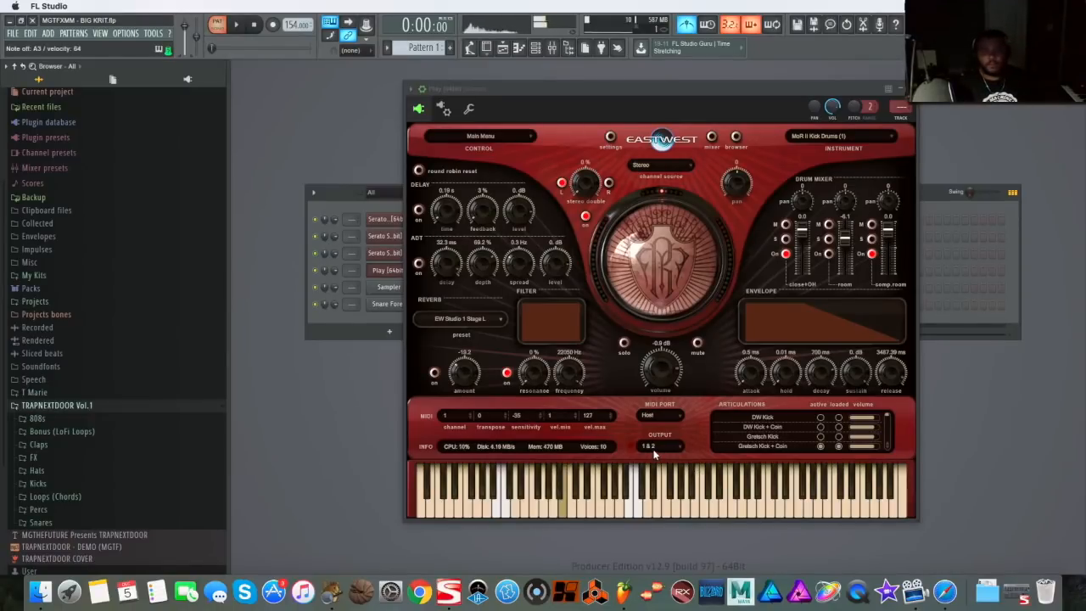
pyautogui.click(912, 88)
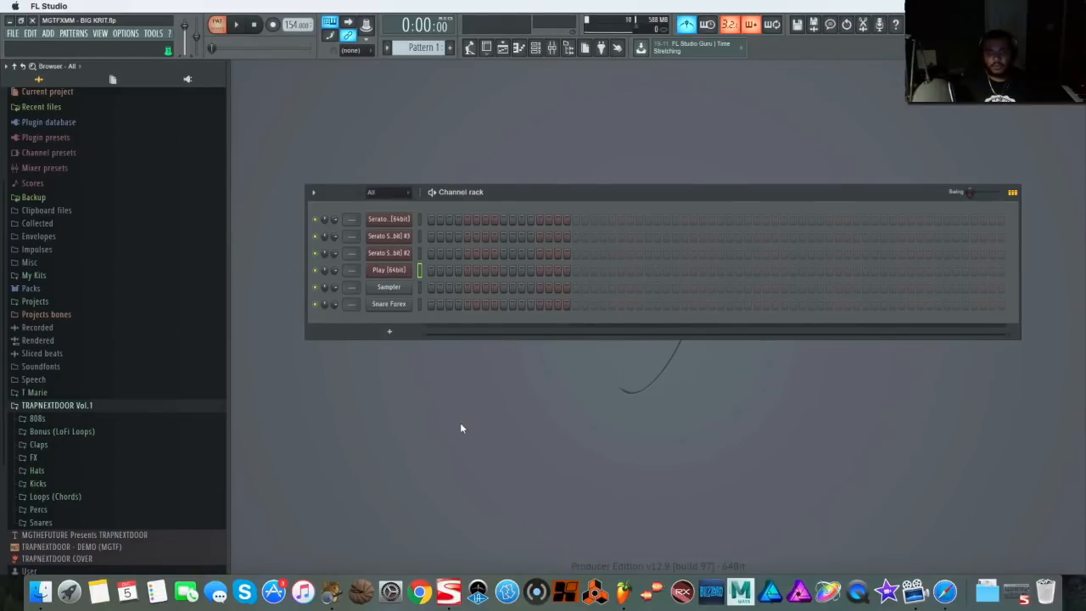
# Load the Chicago Gangsters On The Way WAV file from the Leathal Neutrons folder into the Serato Sample #2 channel
pyautogui.click(418, 253)
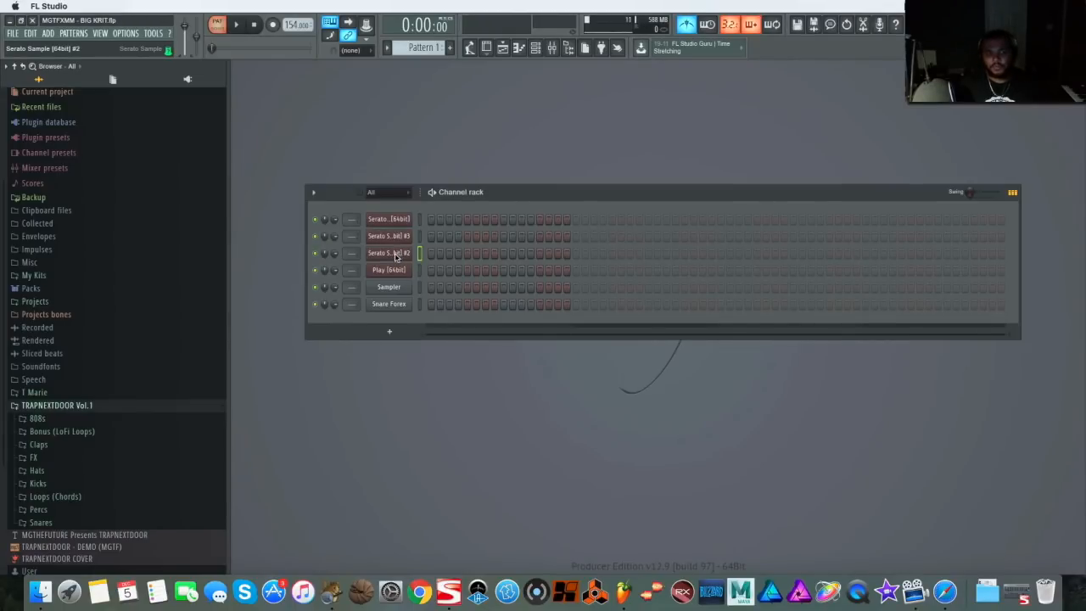
pyautogui.click(395, 255)
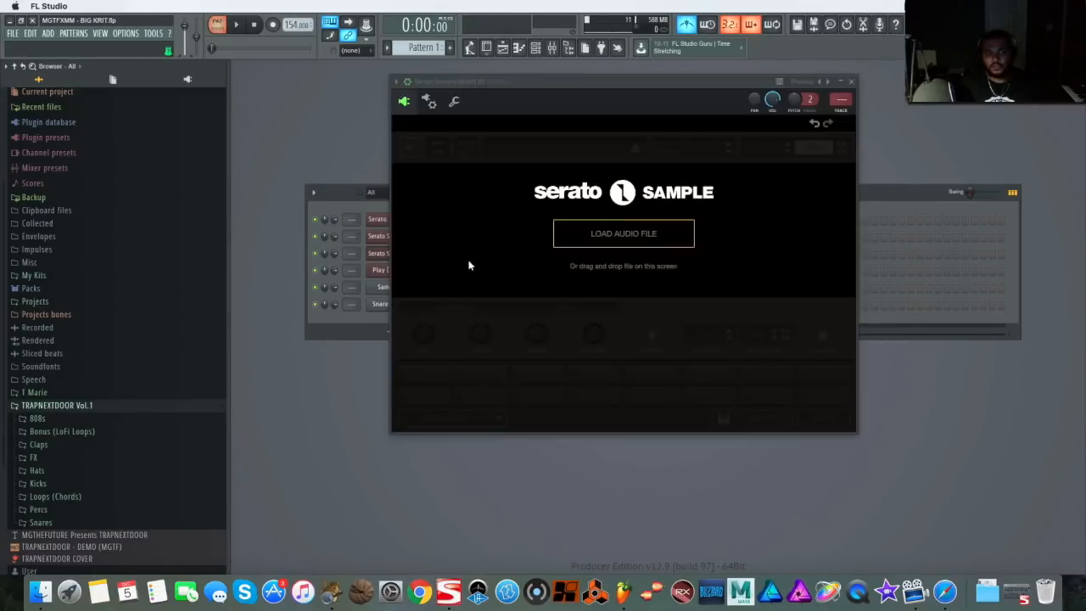
pyautogui.click(615, 240)
pyautogui.scroll(-5, 581, 198)
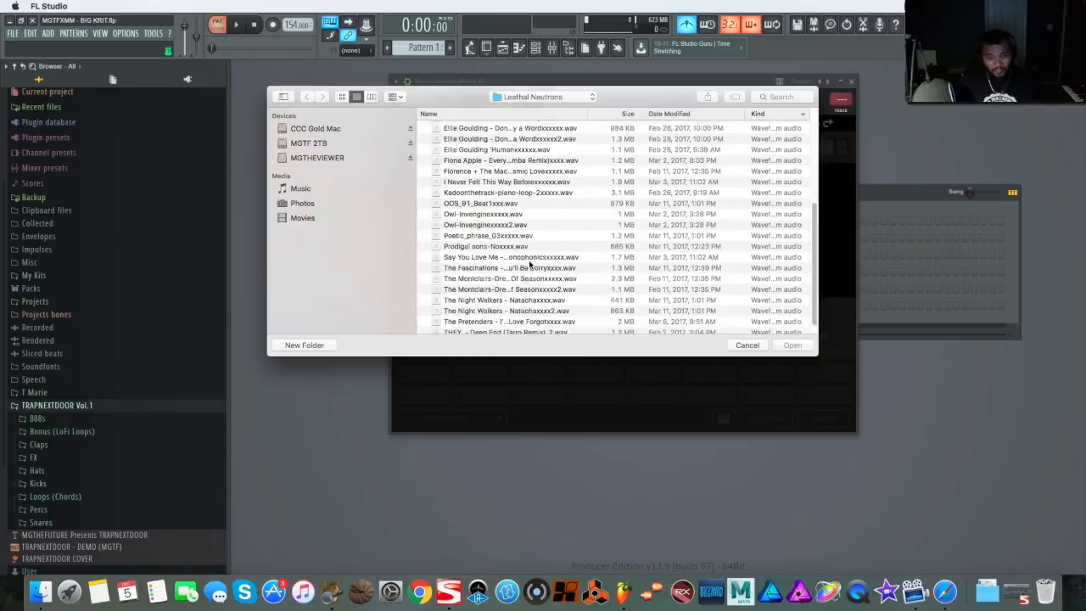
pyautogui.scroll(5, 582, 198)
pyautogui.scroll(-5, 574, 199)
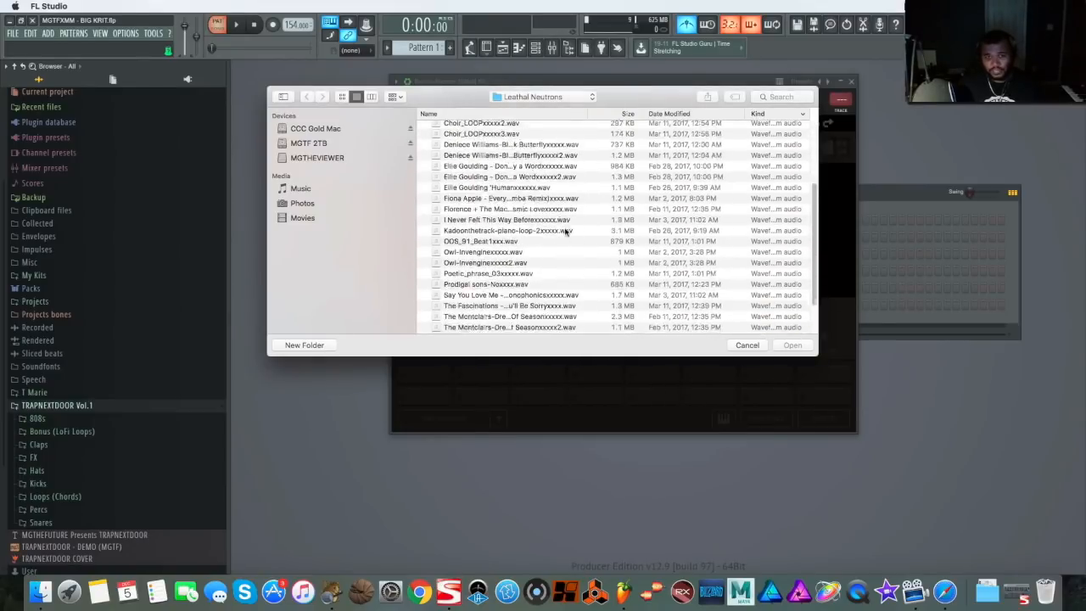
pyautogui.scroll(5, 564, 230)
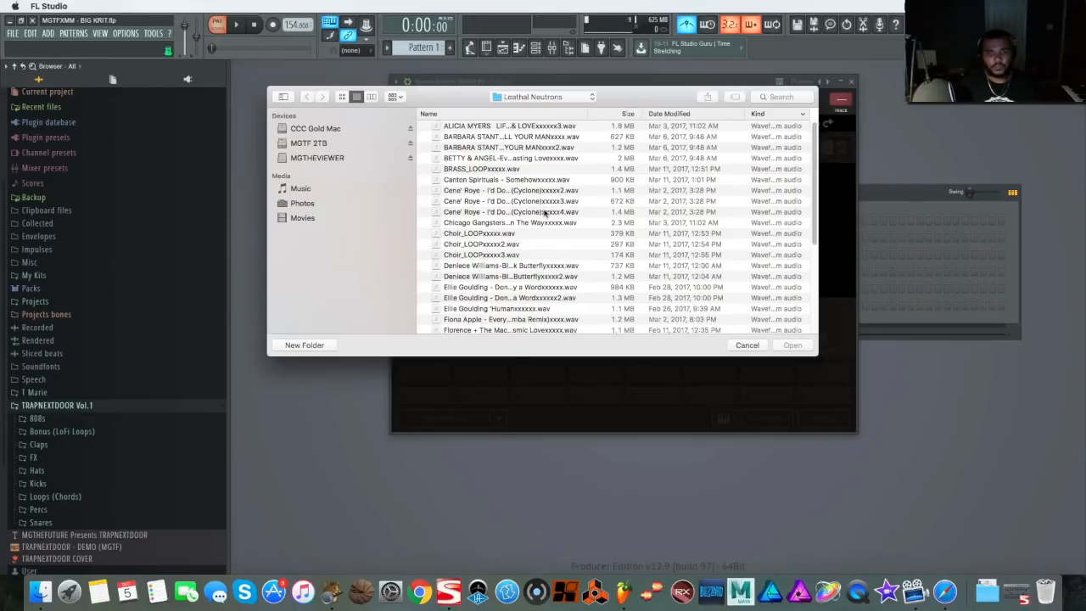
pyautogui.scroll(-3, 531, 201)
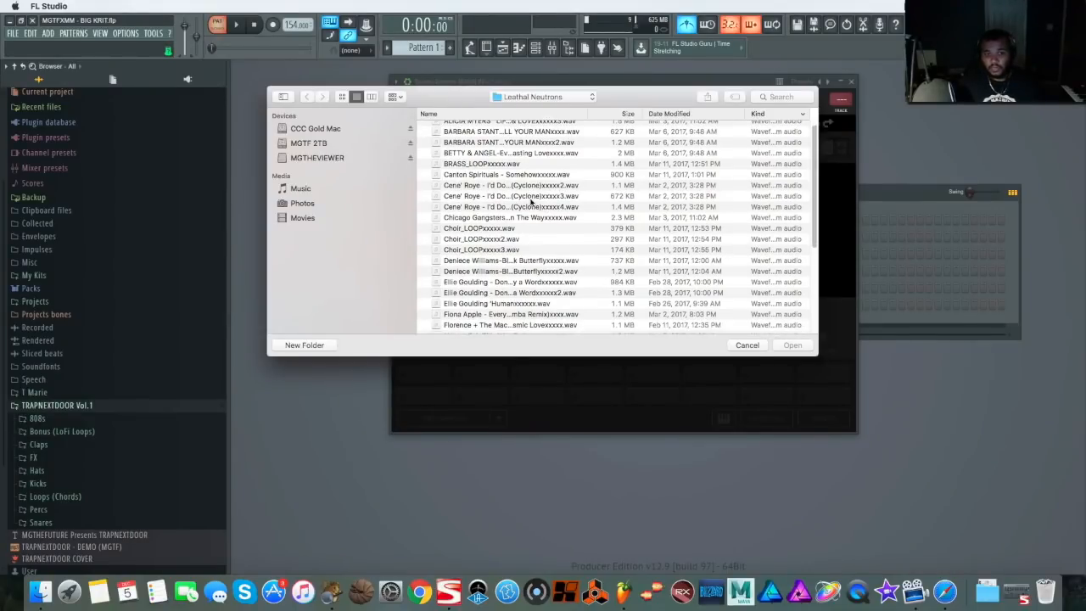
pyautogui.scroll(-1, 557, 235)
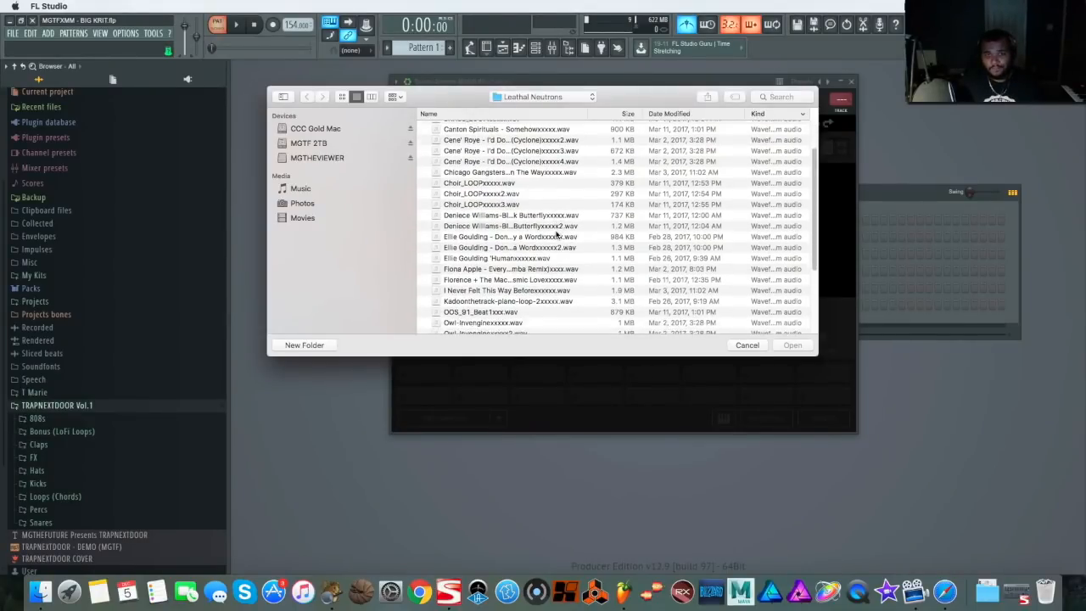
pyautogui.click(568, 172)
pyautogui.click(792, 346)
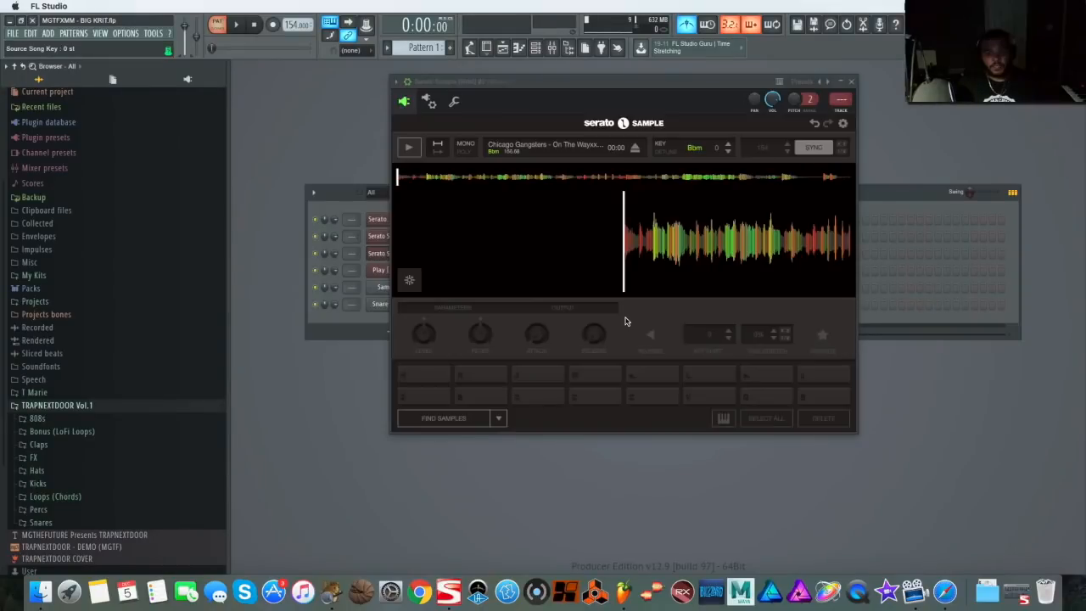
# Set the sample's key shift to +3 (C#m) and place a cue for pad Z at the sample's start
pyautogui.click(728, 146)
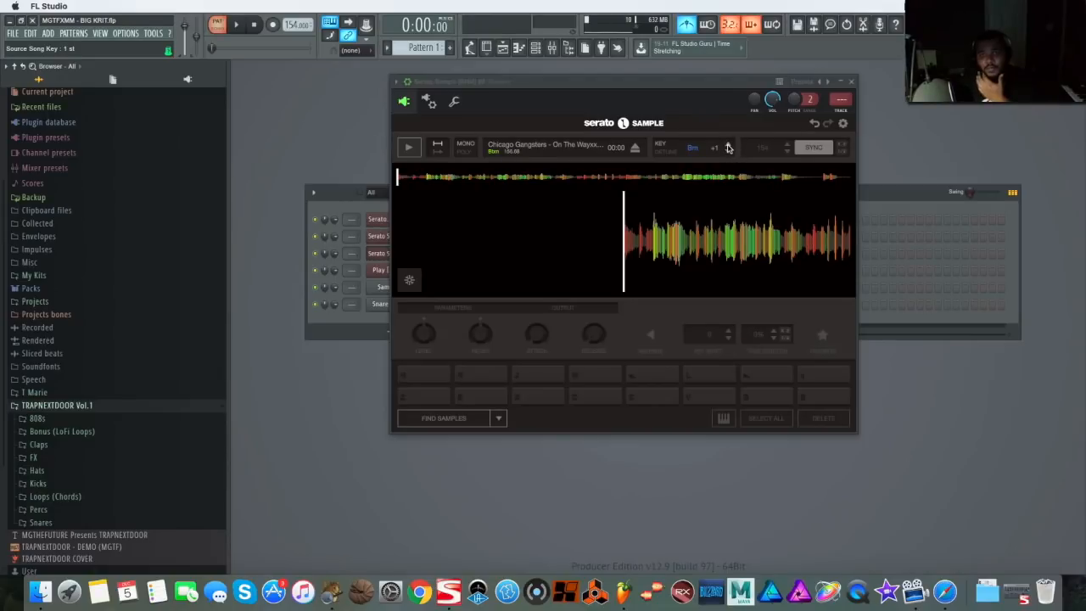
pyautogui.click(728, 146)
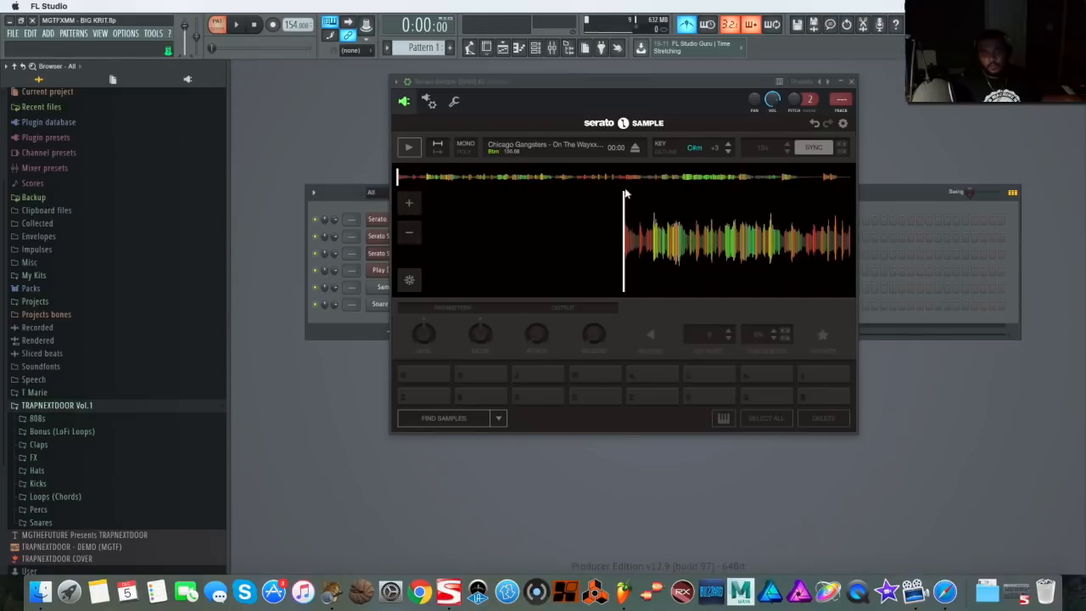
pyautogui.press('z')
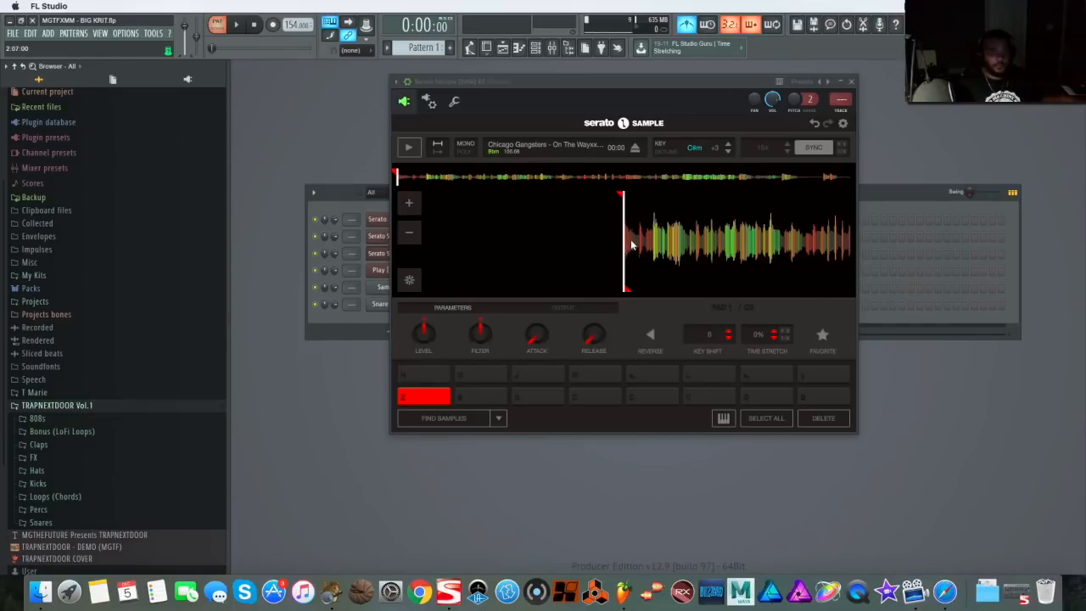
pyautogui.press('z')
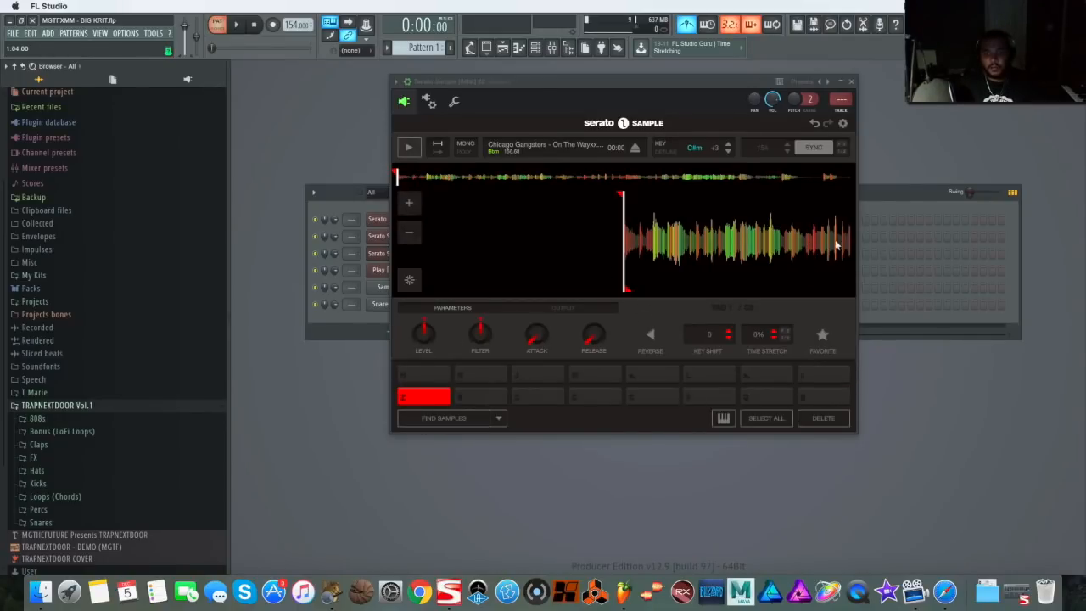
# Fill the lower row of pads using Find Samples, and play through the chops while adding cues on pads H, N and J
pyautogui.click(458, 419)
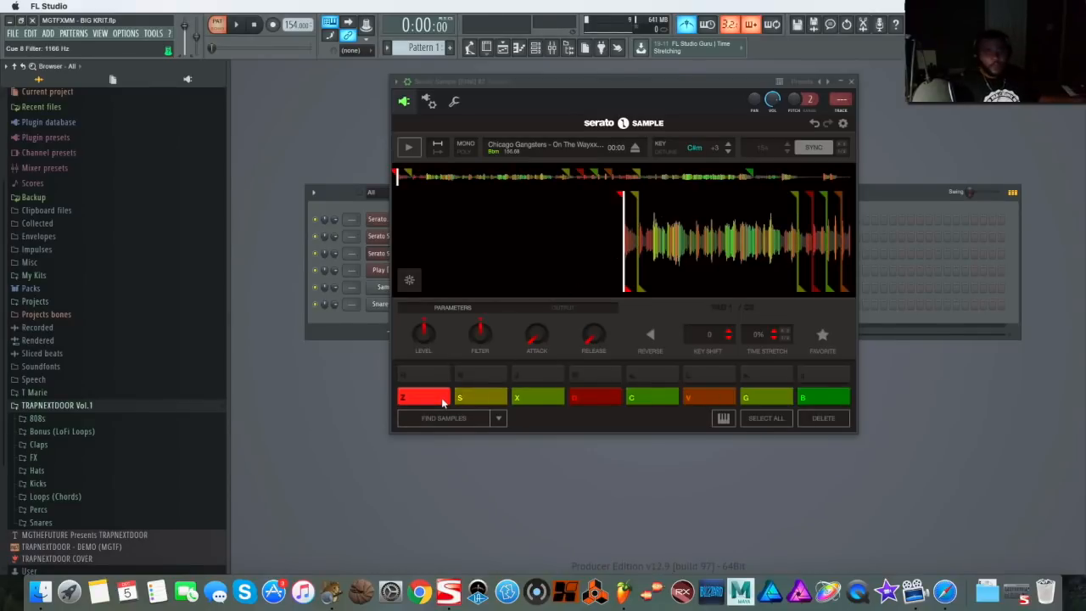
pyautogui.click(505, 403)
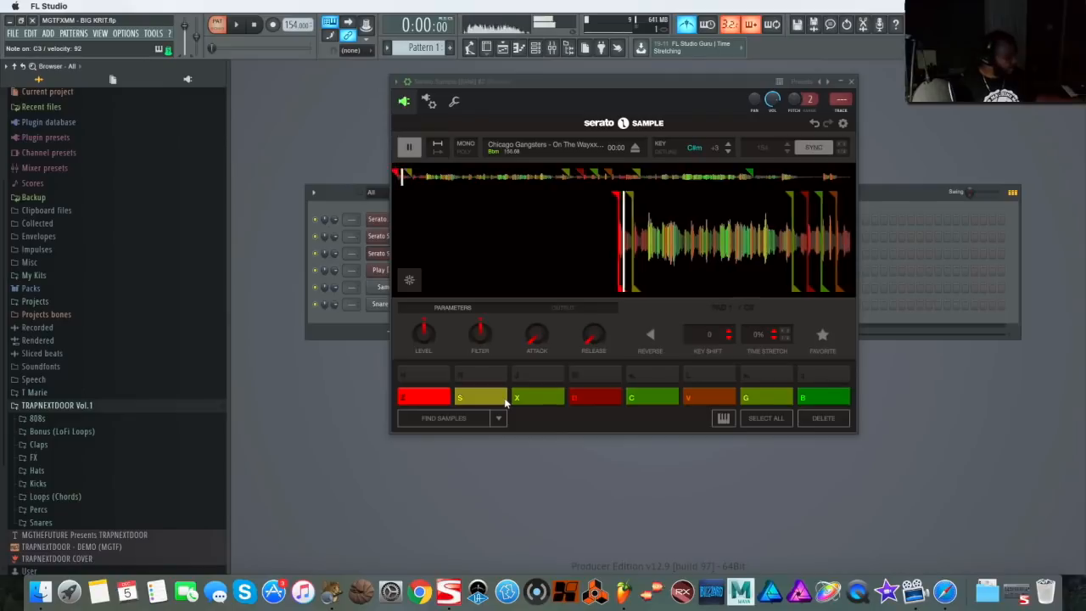
pyautogui.press('s')
pyautogui.press('x')
pyautogui.press('d')
pyautogui.press('c')
pyautogui.press('v')
pyautogui.press('g')
pyautogui.press('b')
pyautogui.press('h')
pyautogui.press('n')
pyautogui.press('j')
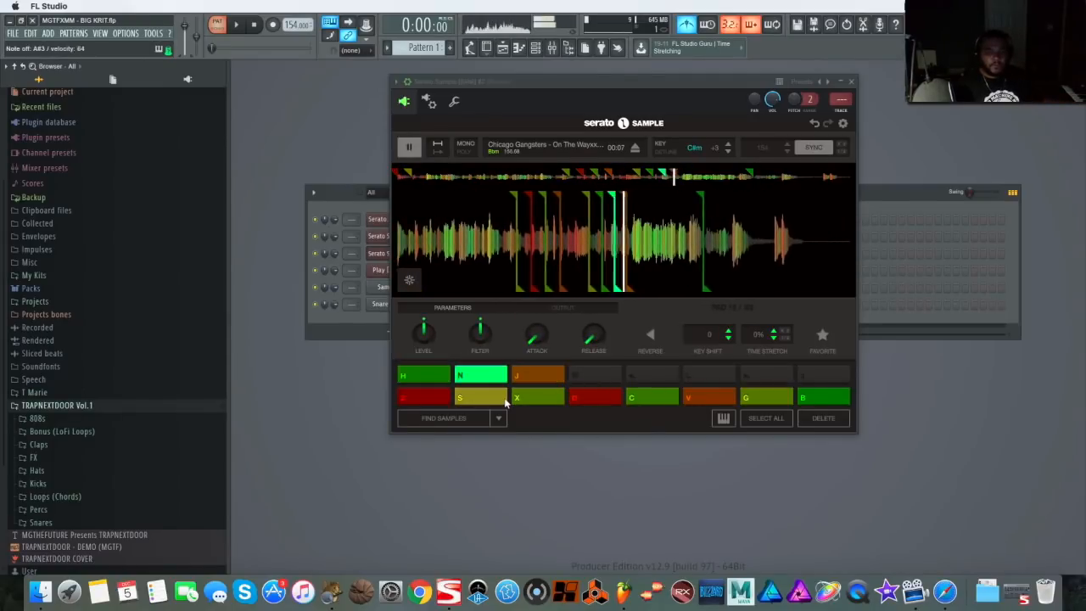
pyautogui.press('j')
pyautogui.press('h')
pyautogui.press('n')
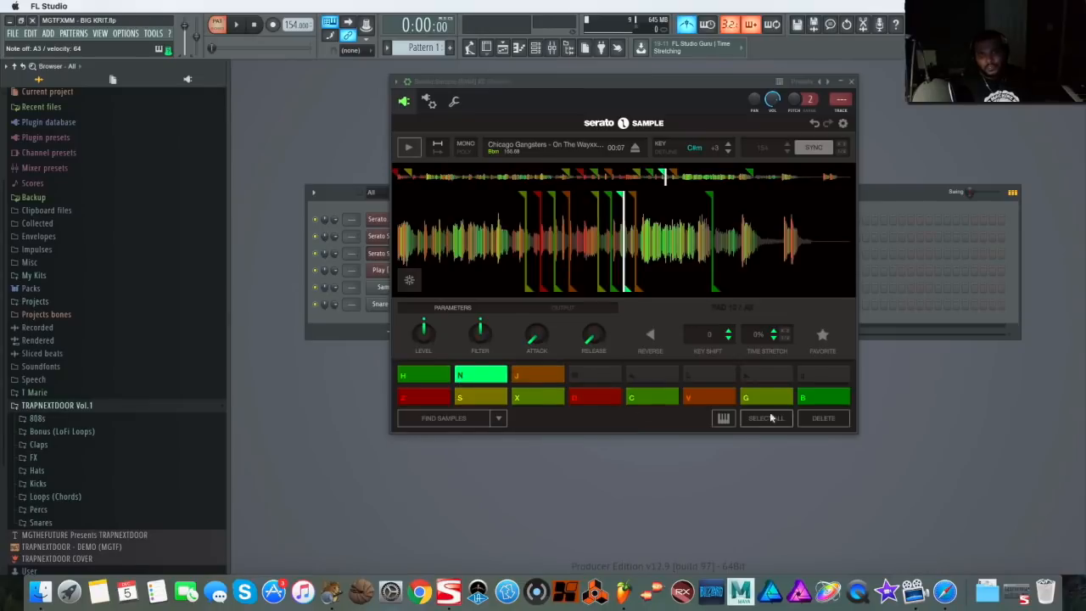
# Work out a chop sequence on the sampler pads and record it into Pattern 1 for the Serato Sample #2 channel
pyautogui.press('z')
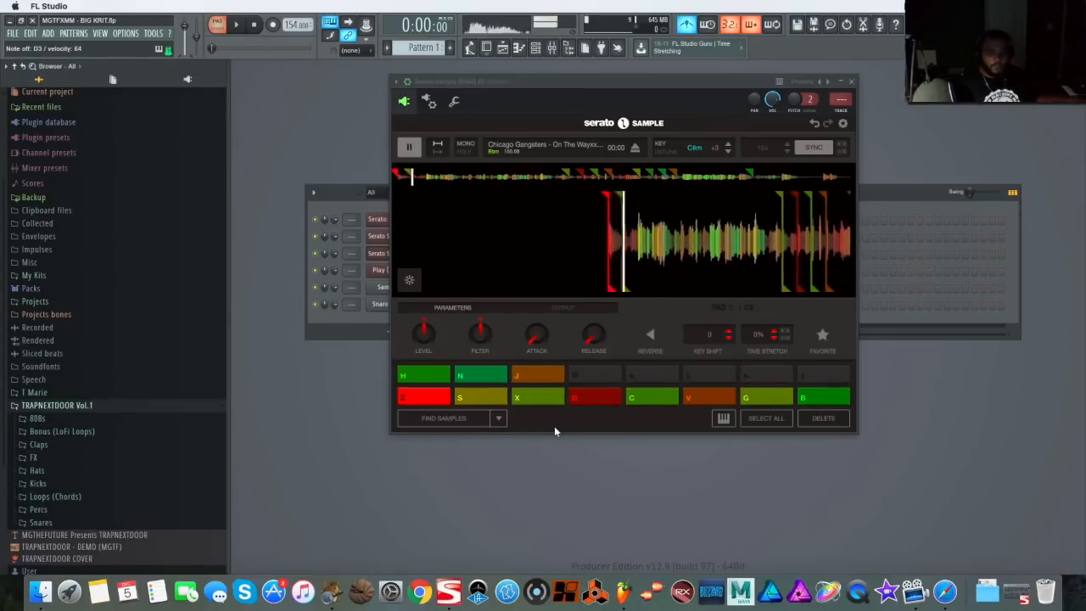
pyautogui.press('d')
pyautogui.press('x')
pyautogui.press('c')
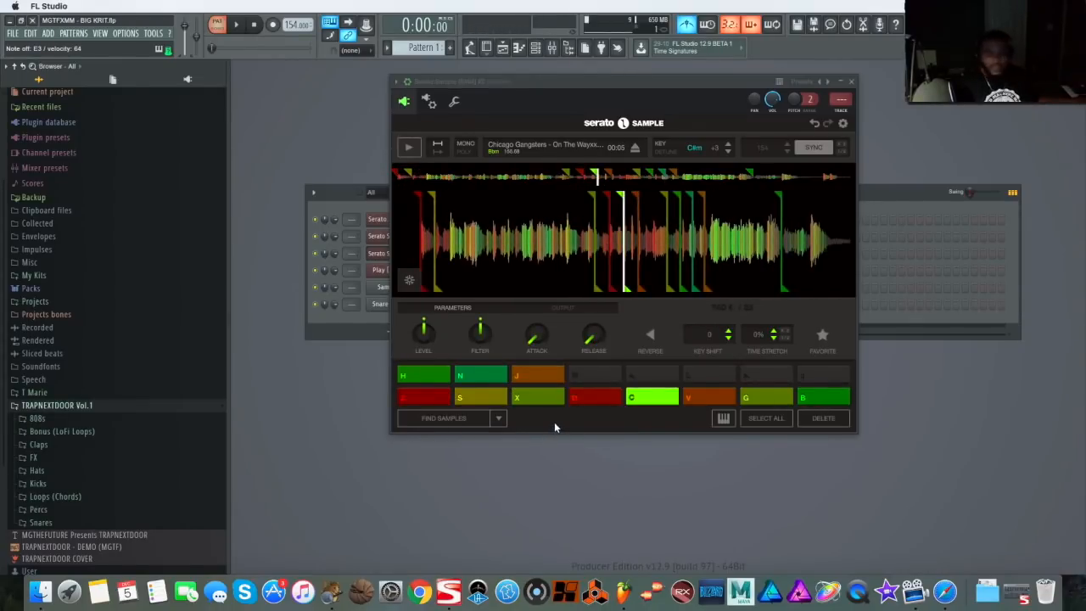
pyautogui.press('d')
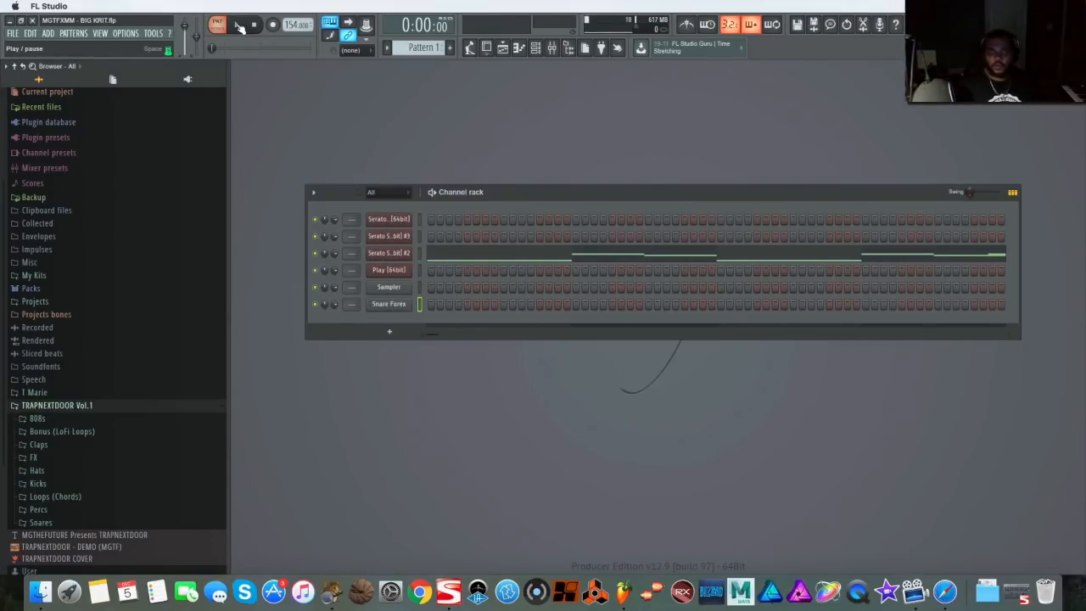
# Listen to the recorded chop pattern with the Serato Sample #2 window open
pyautogui.click(239, 26)
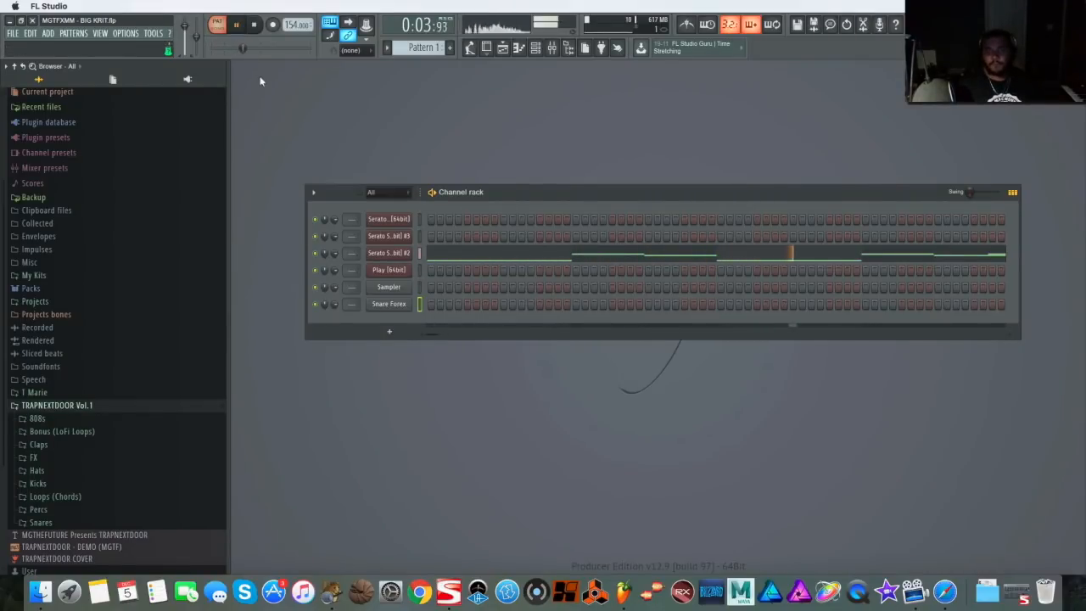
pyautogui.click(390, 253)
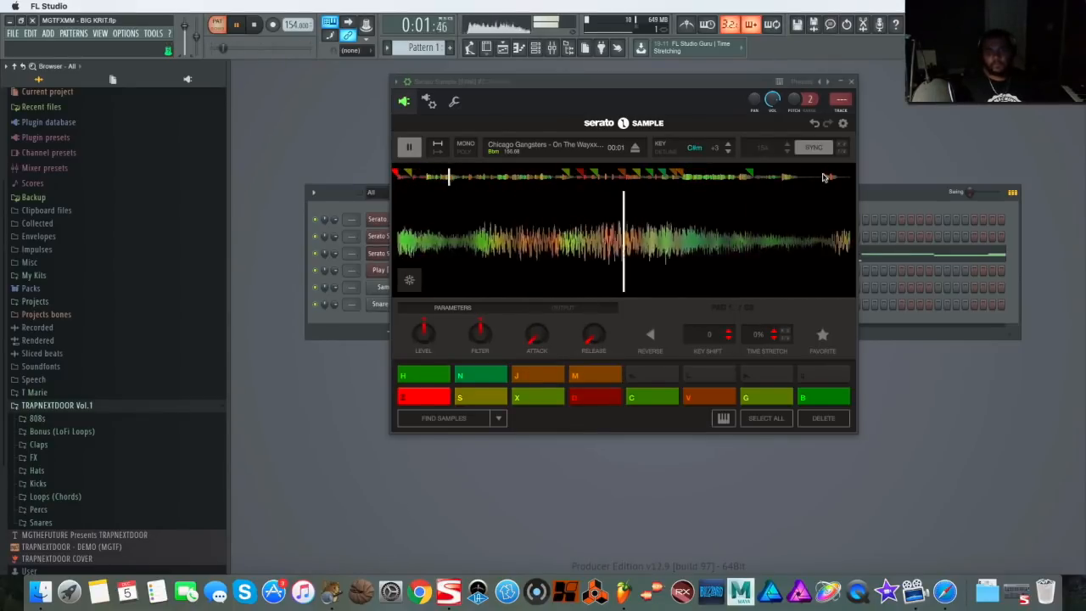
pyautogui.press('space')
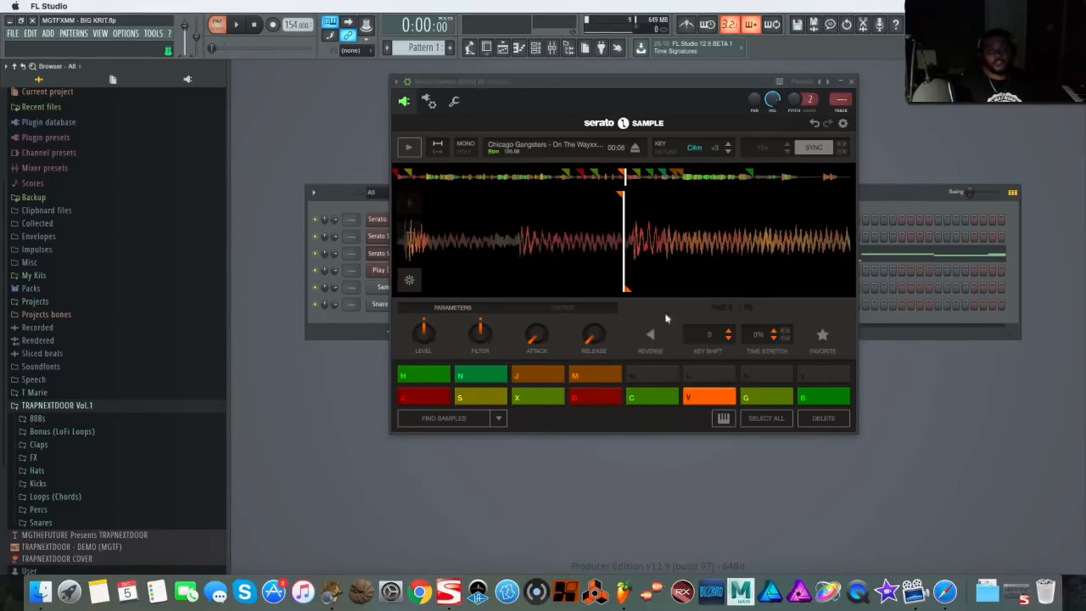
# Raise the filter of all pads at once to about 4408 Hz and play the pattern
pyautogui.click(766, 418)
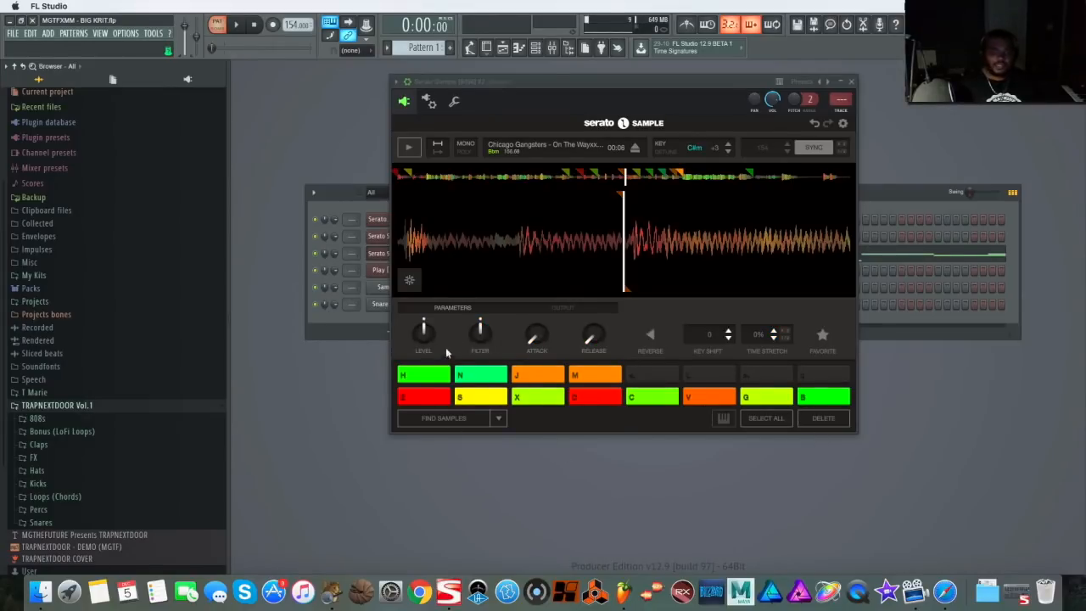
pyautogui.moveTo(480, 333); pyautogui.dragTo(480, 311)
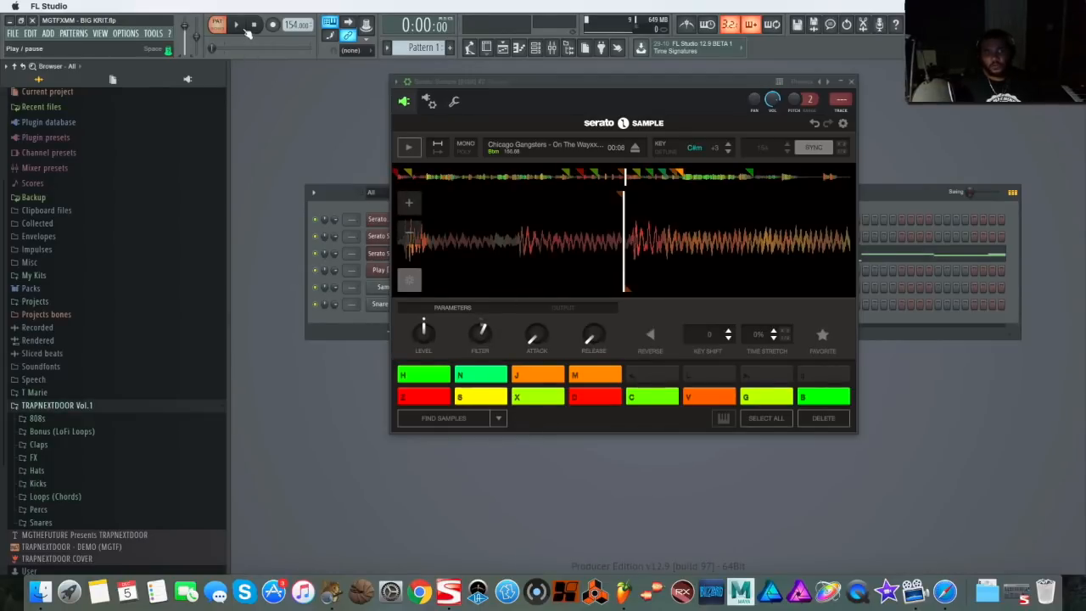
pyautogui.press('space')
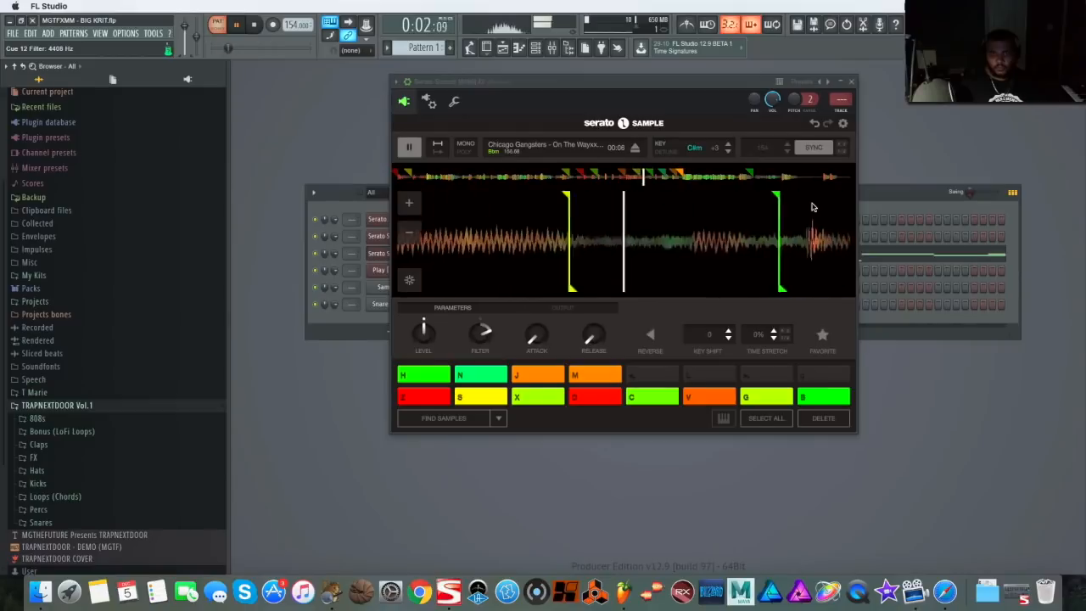
# Audition the pattern with the sample's tempo doubled, and set the sample's tempo to 77
pyautogui.press('space')
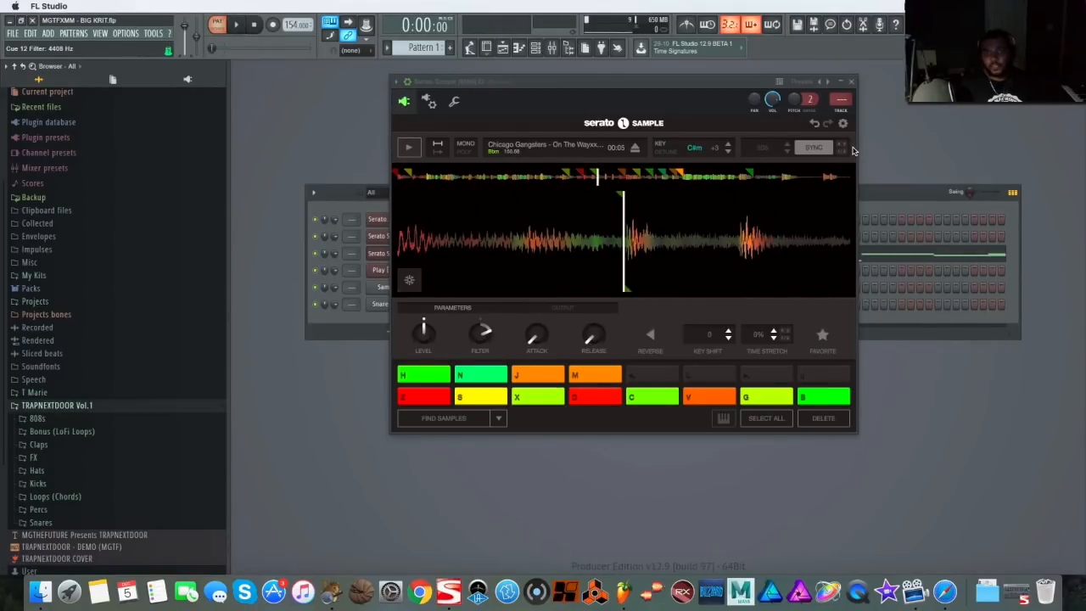
pyautogui.press('space')
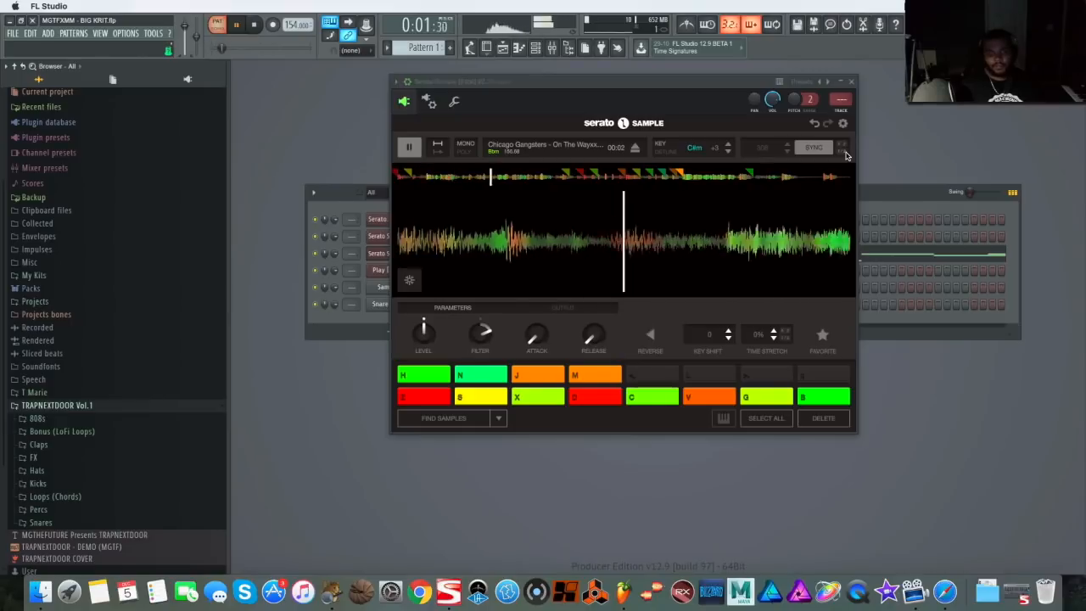
pyautogui.press('space')
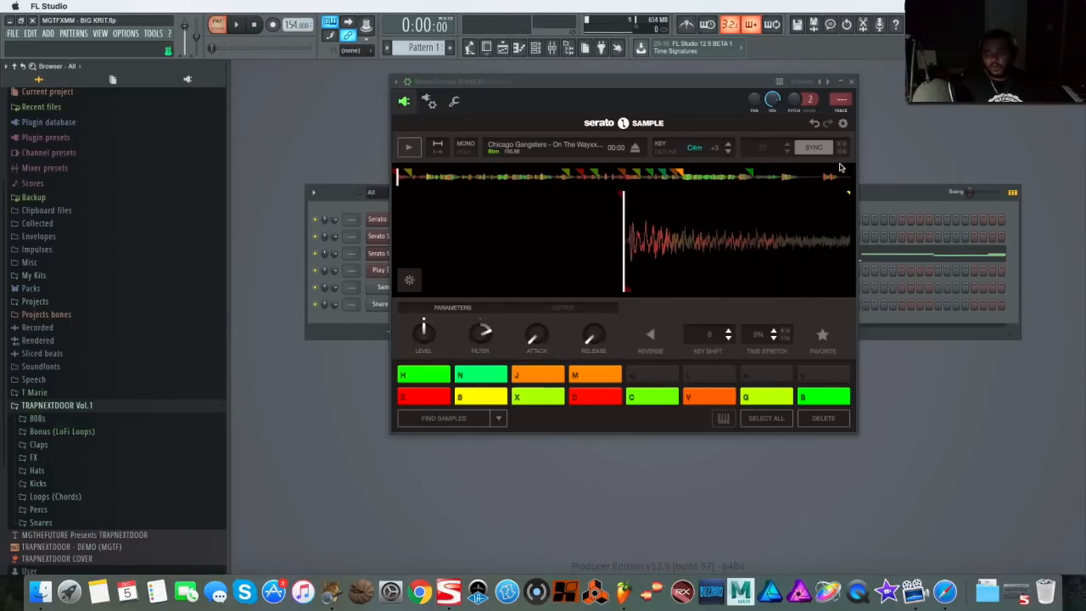
# Play back the pattern with the sample at its new tempo and close the Serato Sample #2 window
pyautogui.press('space')
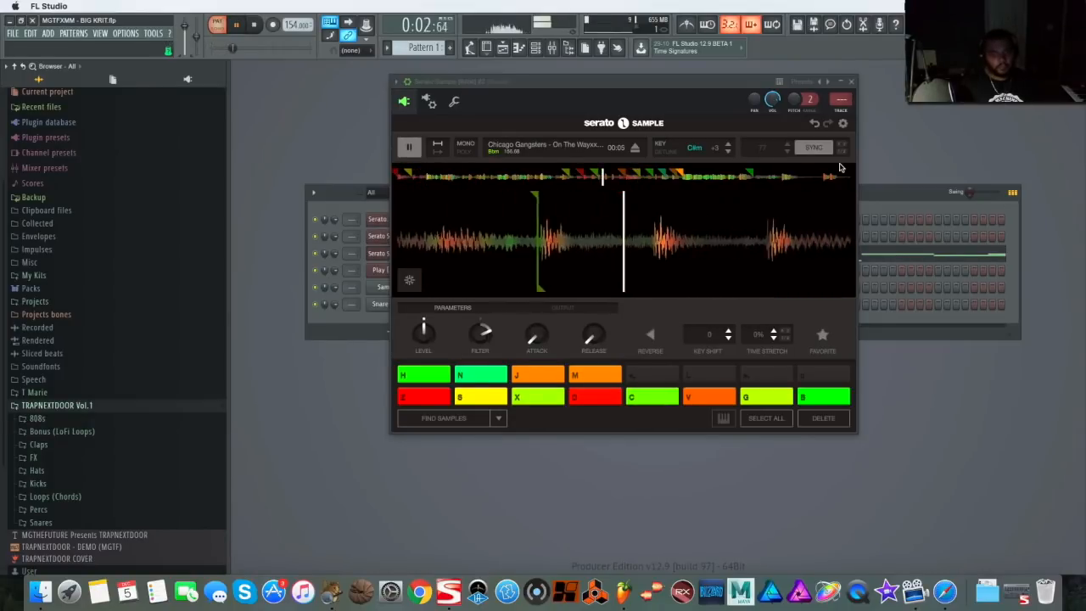
pyautogui.press('space')
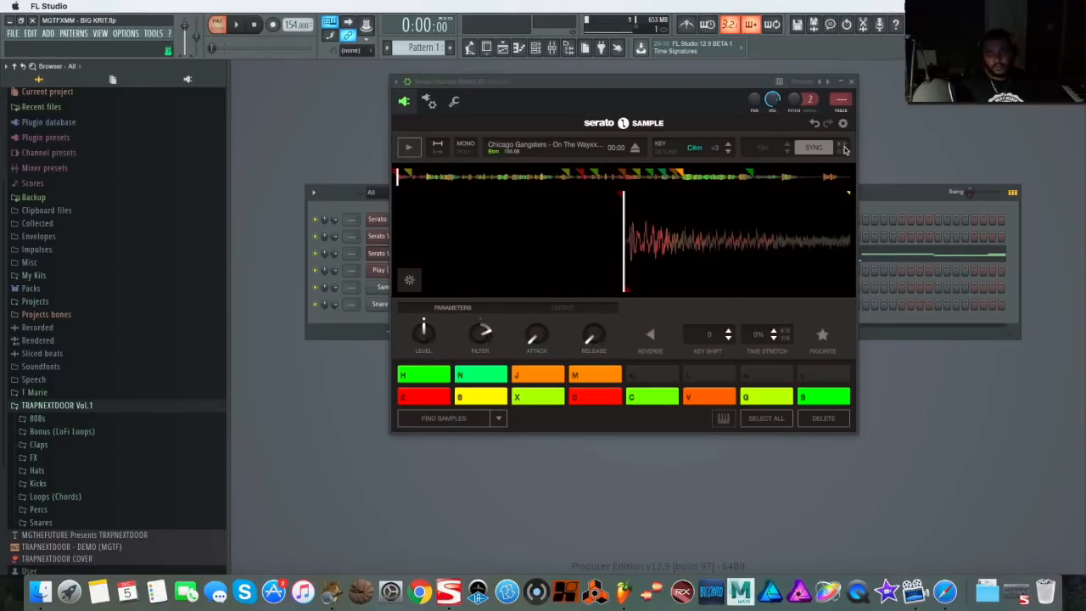
pyautogui.click(852, 82)
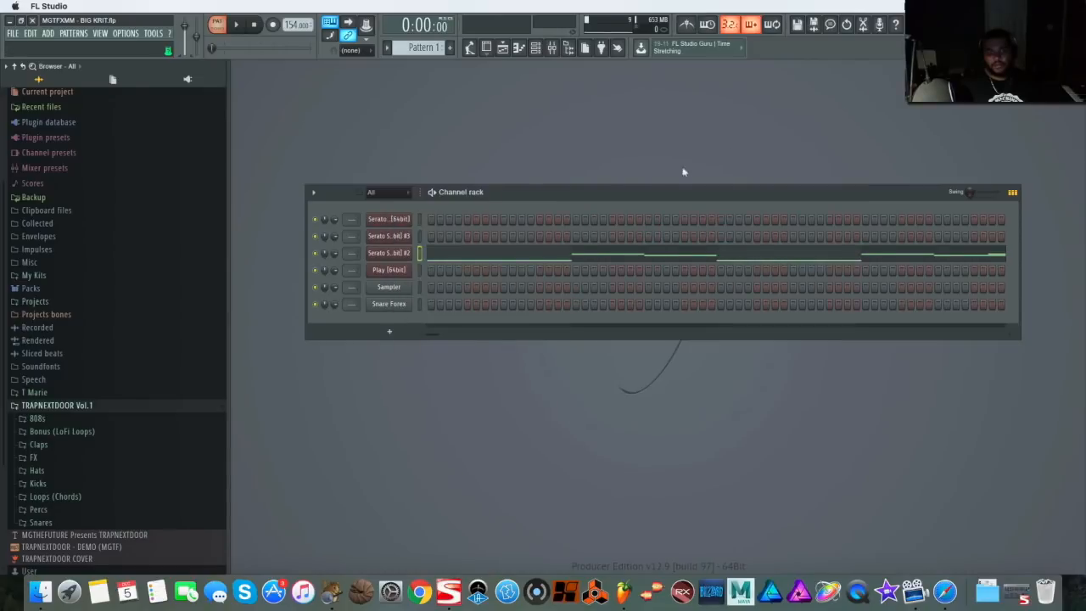
# Load the 2.3 MB Montclairs "Dreaming's Out Of Season" WAV file from the Leathal Neutrons folder into Serato Sample #3
pyautogui.click(396, 236)
pyautogui.moveTo(414, 179); pyautogui.dragTo(683, 147)
pyautogui.click(642, 297)
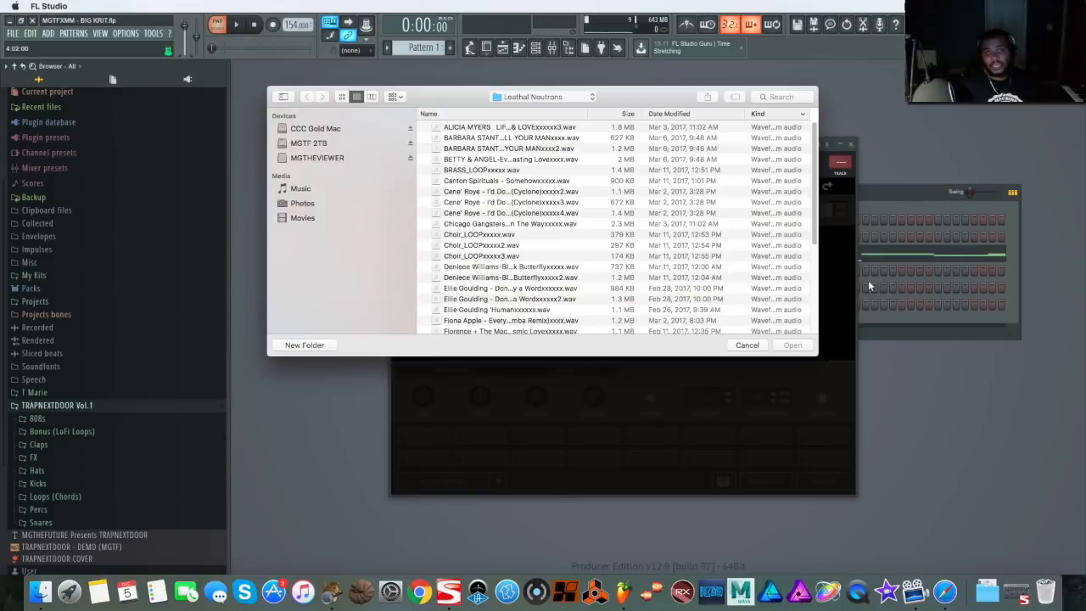
pyautogui.scroll(-5, 522, 242)
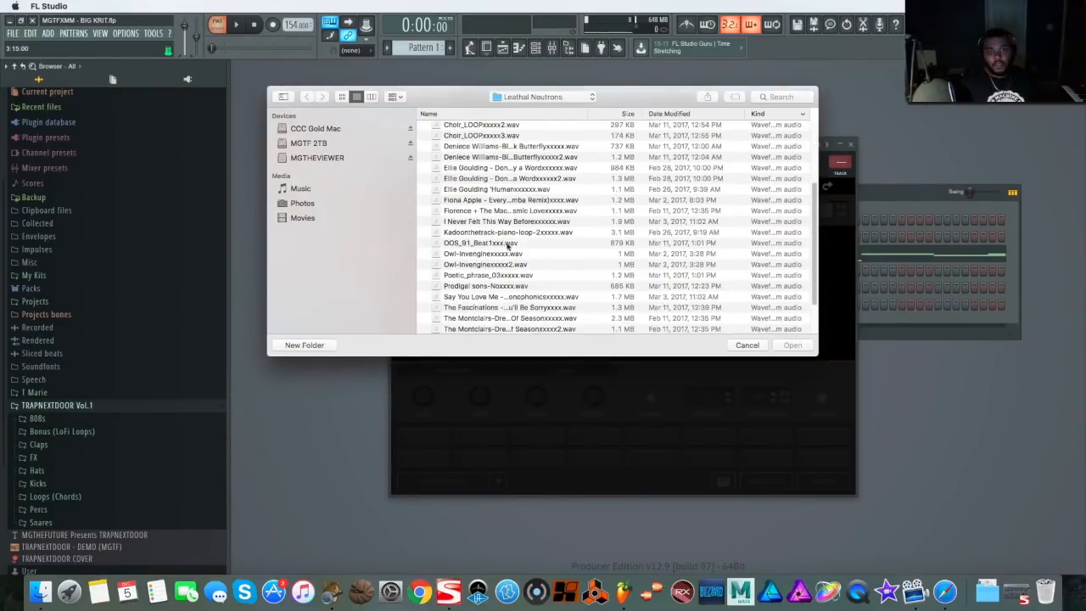
pyautogui.scroll(-1, 561, 204)
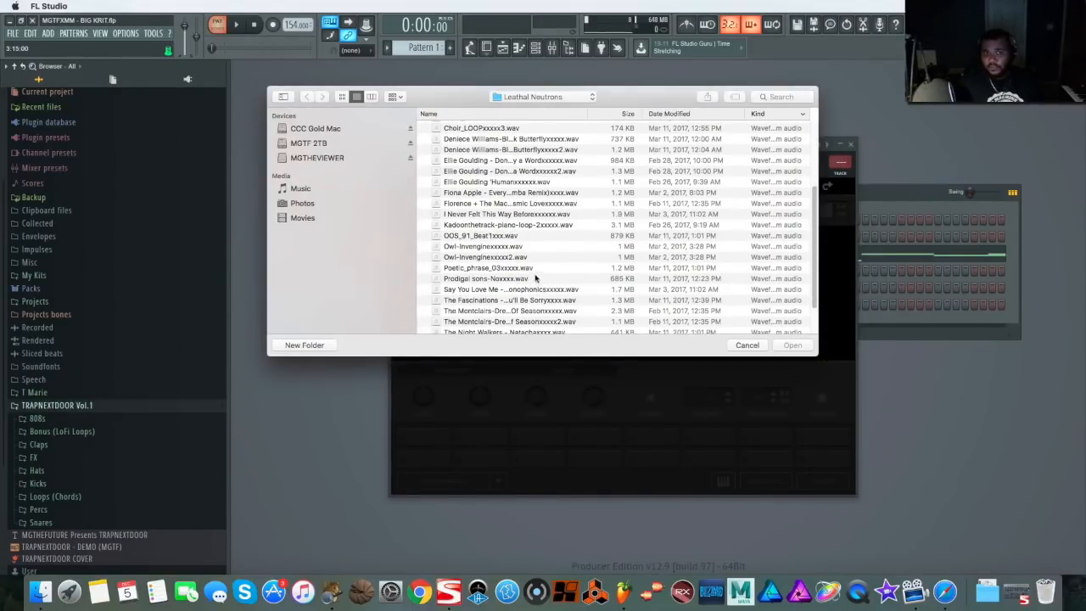
pyautogui.scroll(-1, 517, 246)
pyautogui.scroll(-1, 520, 299)
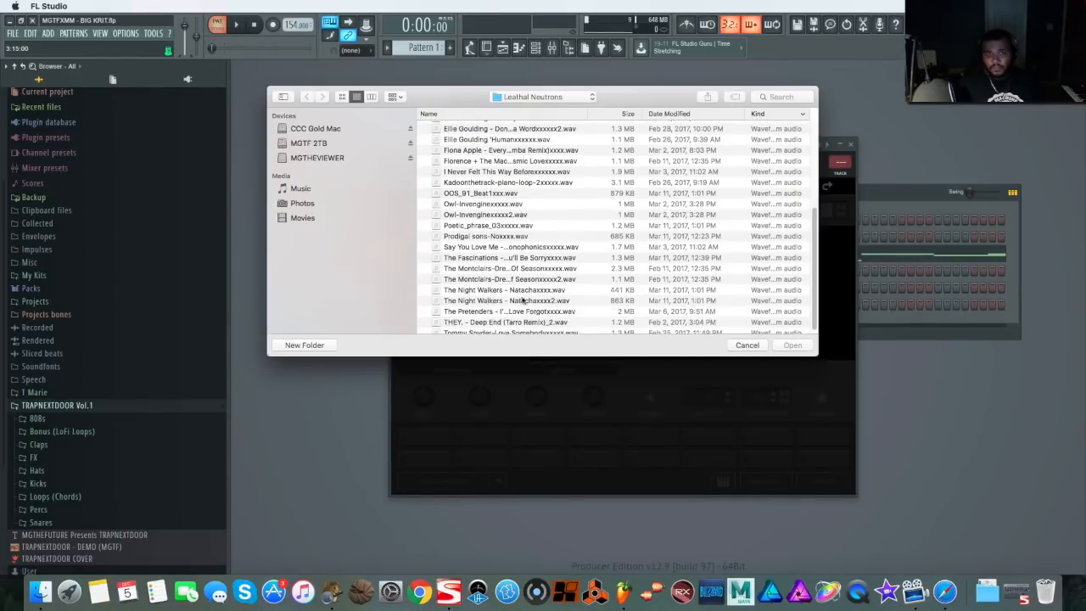
pyautogui.click(486, 269)
pyautogui.scroll(-1, 538, 294)
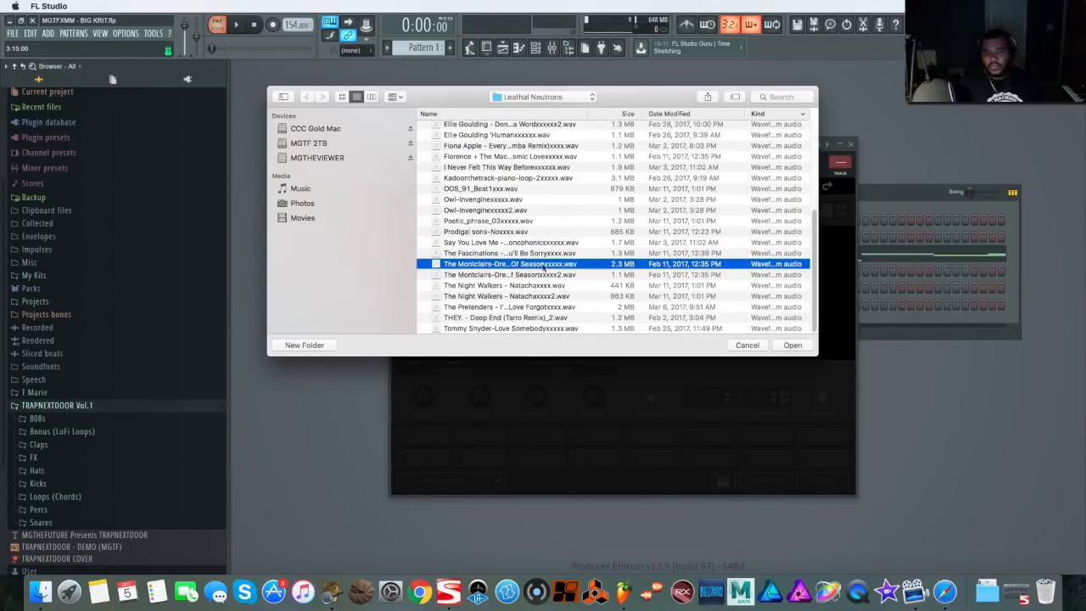
pyautogui.click(796, 346)
pyautogui.moveTo(705, 139); pyautogui.dragTo(712, 84)
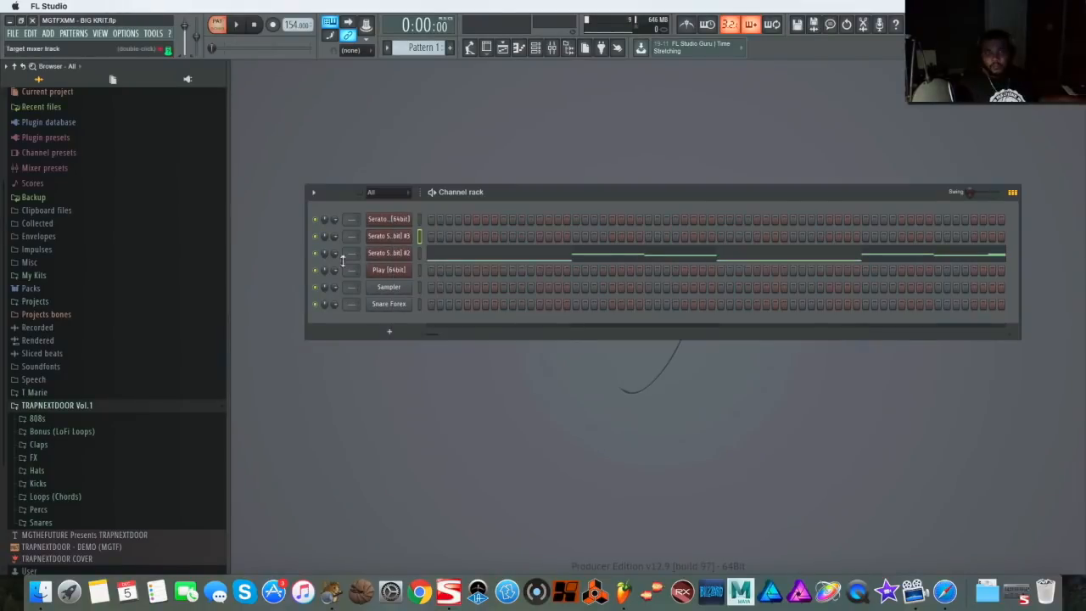
# Lower the Serato Sample #3 channel volume to about 43% and audition the new sample over the playing pattern
pyautogui.moveTo(334, 236); pyautogui.dragTo(334, 257)
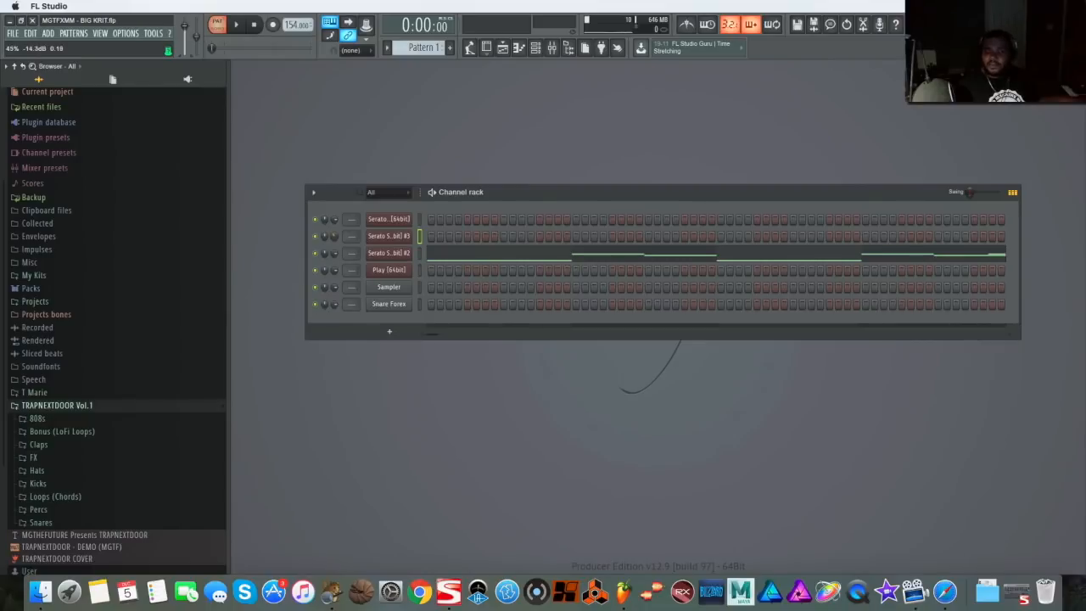
pyautogui.click(246, 28)
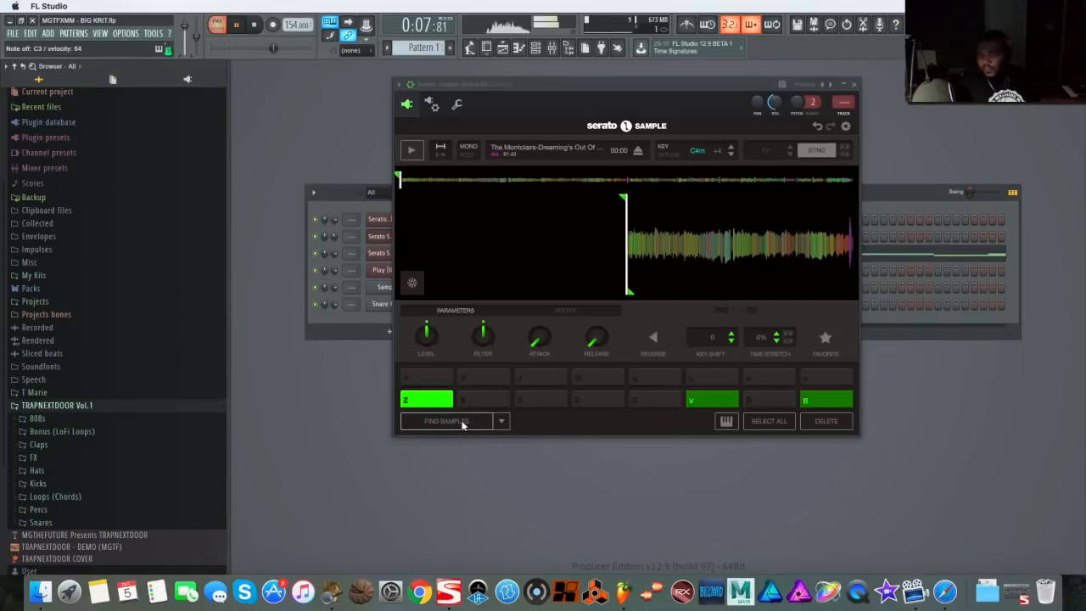
pyautogui.click(462, 422)
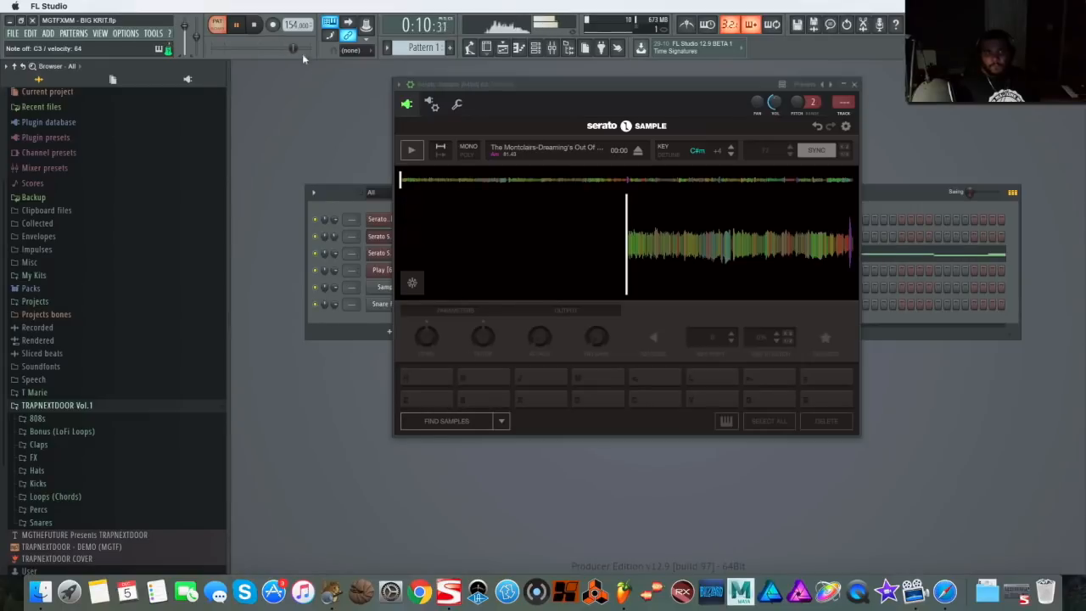
pyautogui.press('space')
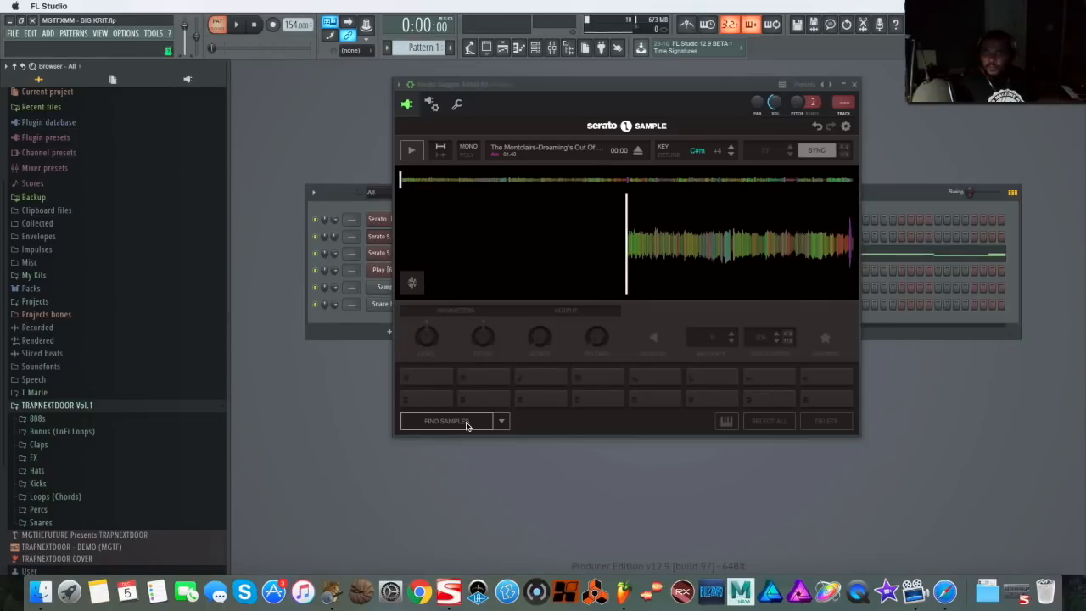
# Assign the start of the Montclairs sample to pad Z and a second chop point to pad X
pyautogui.press('z')
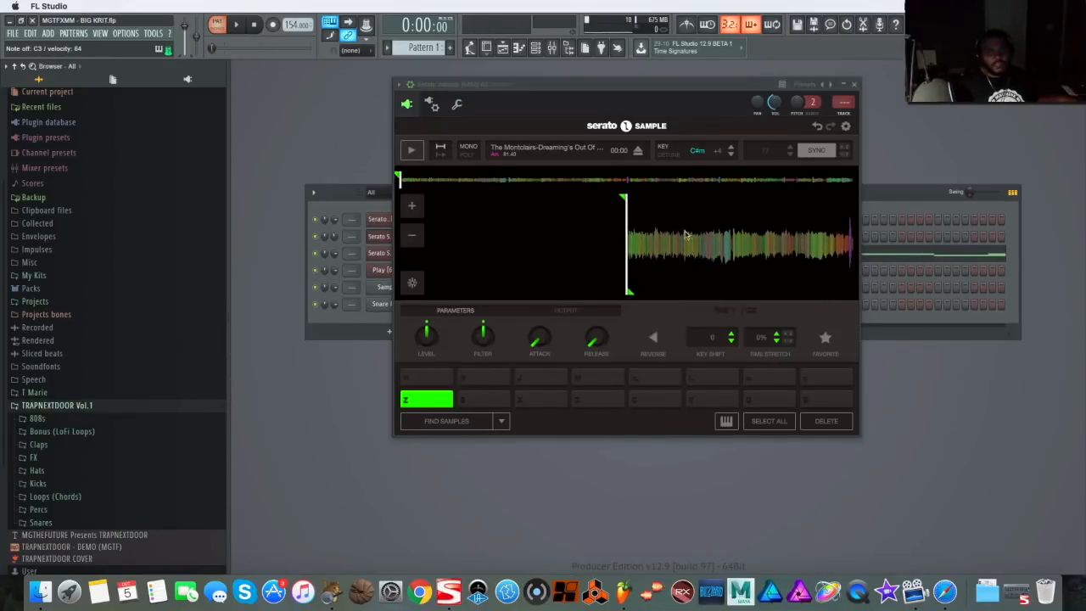
pyautogui.click(681, 259)
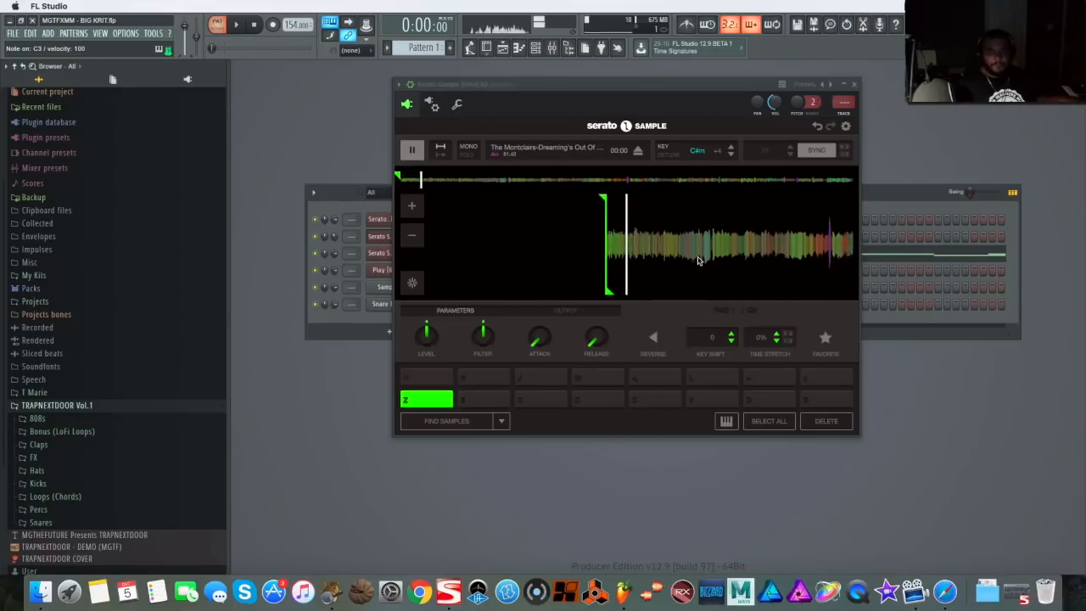
pyautogui.press('x')
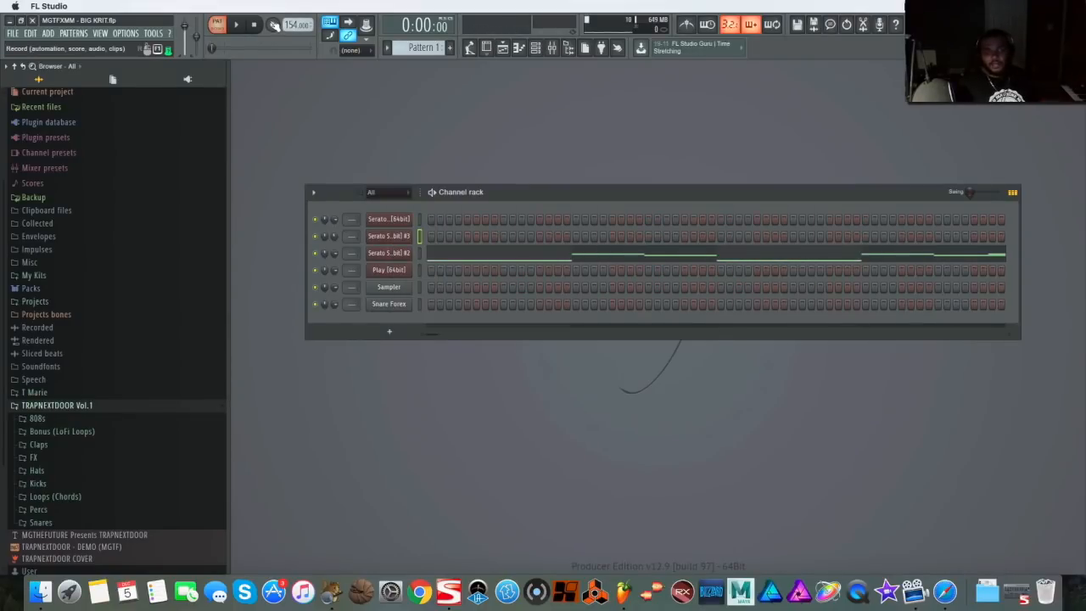
# Record a repeating chop into Pattern 1 for Serato Sample #3, save the project, and play it back
pyautogui.click(274, 23)
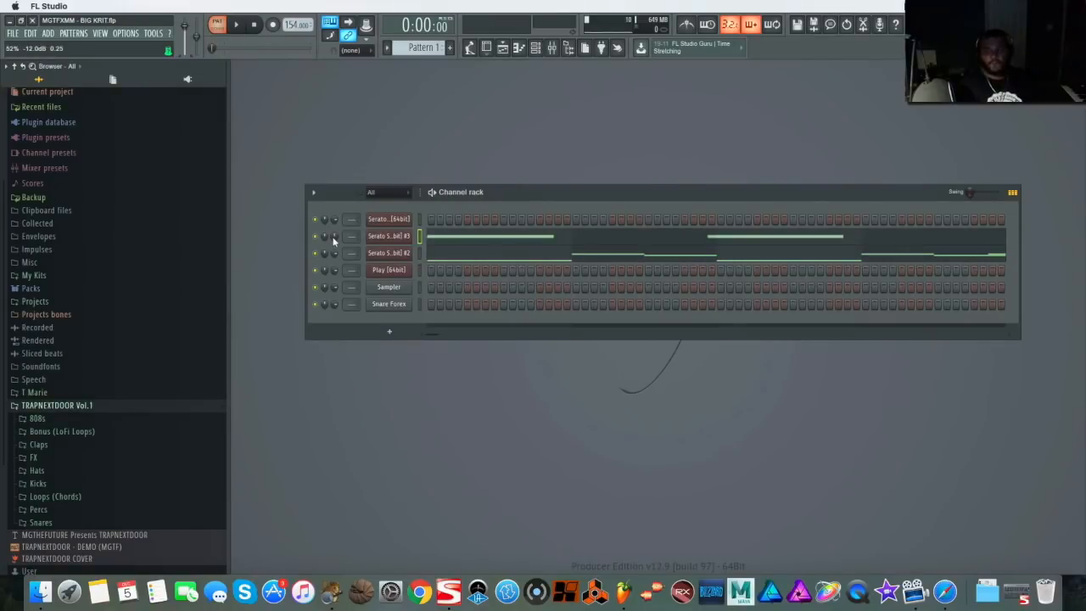
pyautogui.press('super+s')
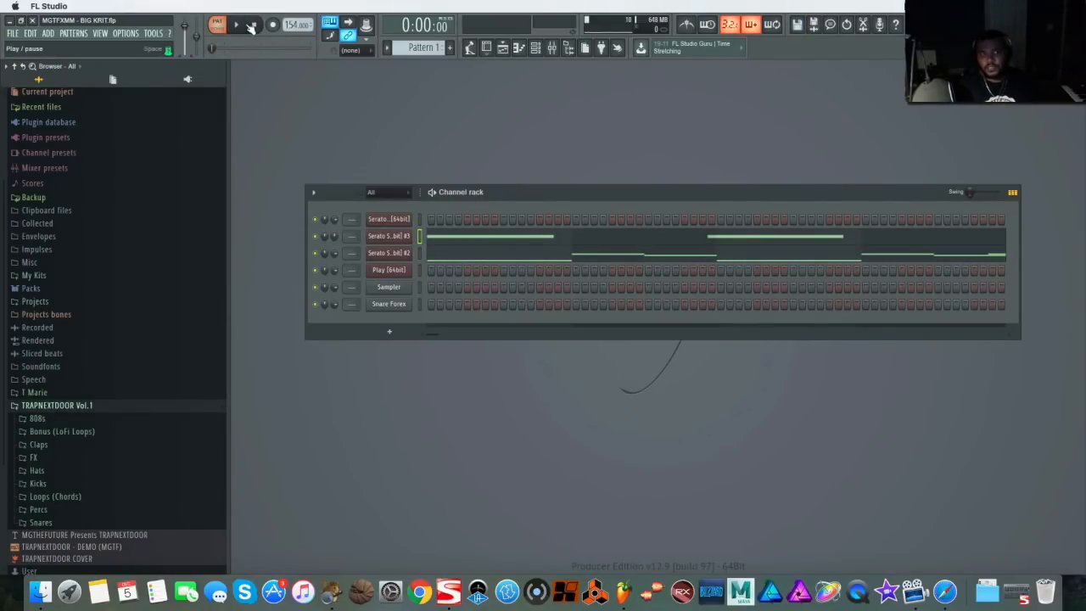
pyautogui.click(240, 26)
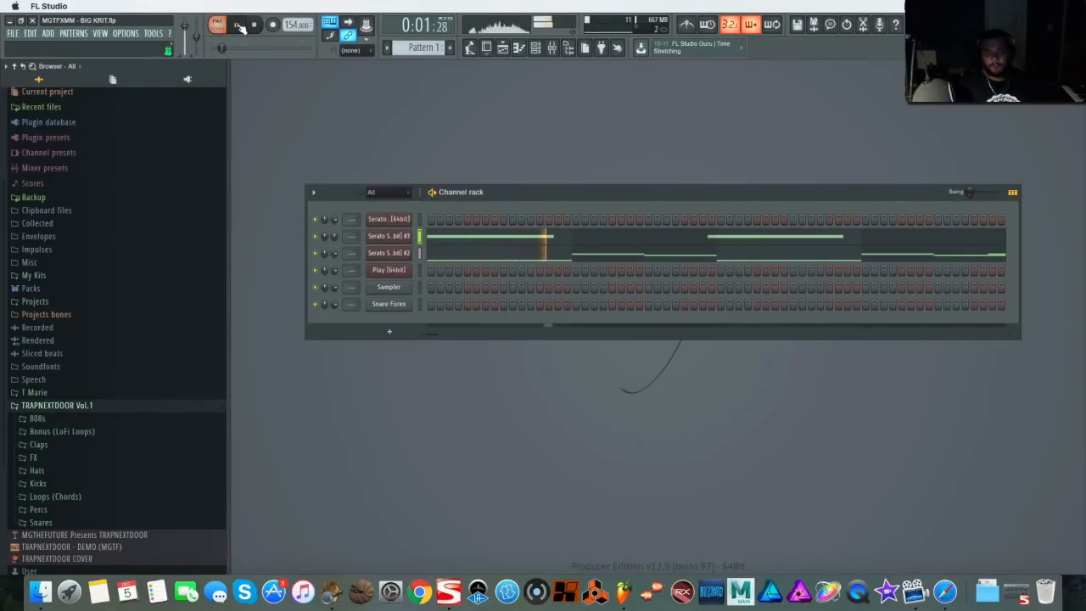
# Align the second and fourth Serato Sample #3 notes to the starts of bars 3 and 7, and shorten all notes to half a bar
pyautogui.click(585, 239)
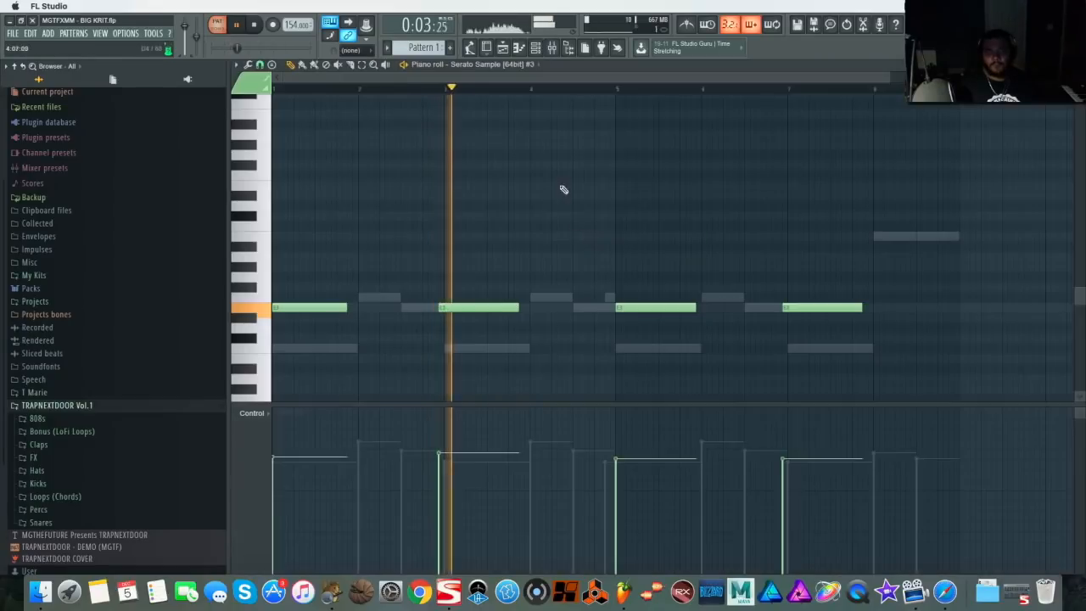
pyautogui.press('space')
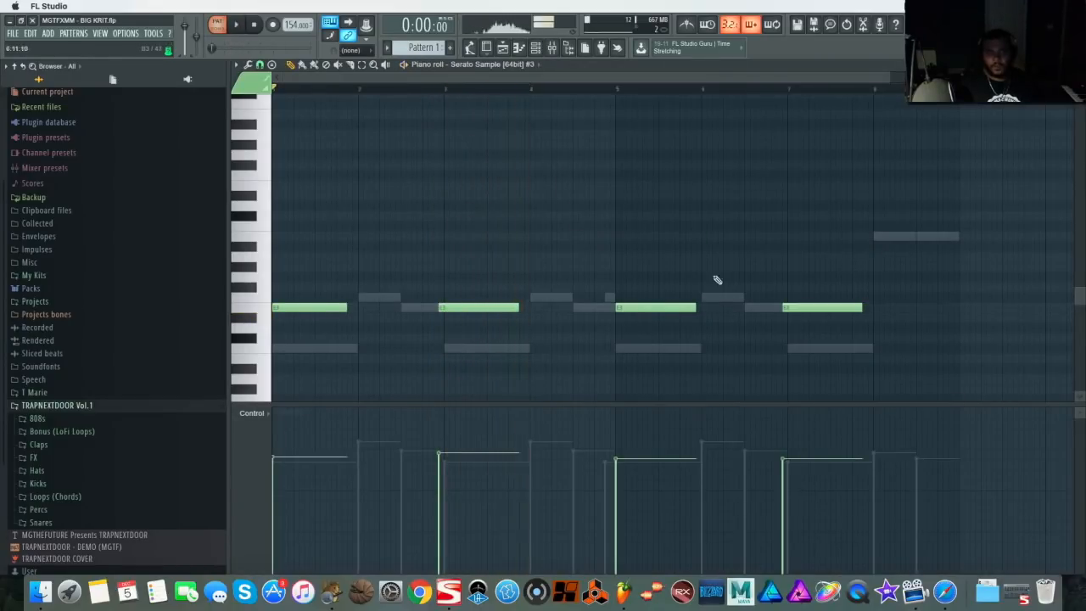
pyautogui.moveTo(889, 308); pyautogui.dragTo(284, 363)
pyautogui.keyDown('super'); pyautogui.click(472, 336); pyautogui.keyUp('super')
pyautogui.moveTo(855, 293); pyautogui.dragTo(386, 349)
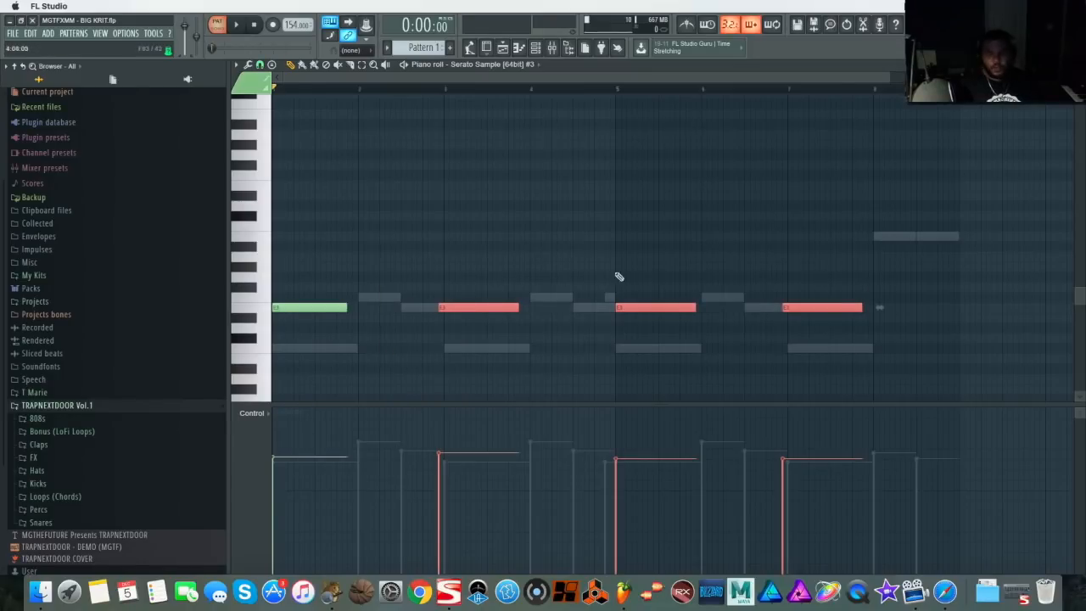
pyautogui.keyDown('super'); pyautogui.click(663, 247); pyautogui.keyUp('super')
pyautogui.moveTo(468, 306); pyautogui.dragTo(477, 306)
pyautogui.moveTo(796, 311); pyautogui.dragTo(801, 311)
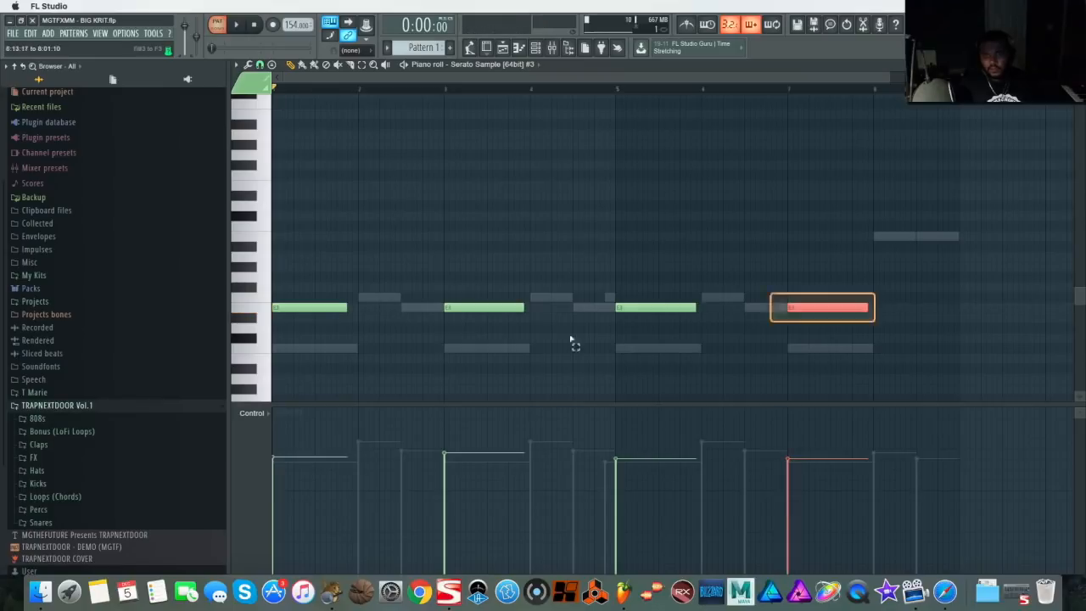
pyautogui.press('super+a')
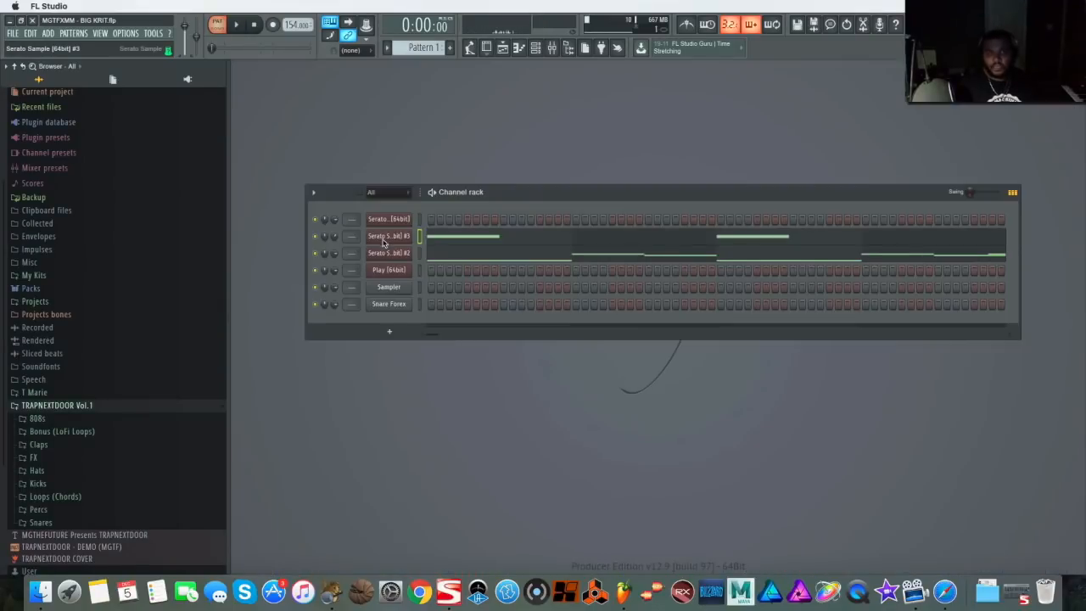
# Raise the filter on all Serato Sample #3 pads together and play the pattern to hear it
pyautogui.click(382, 240)
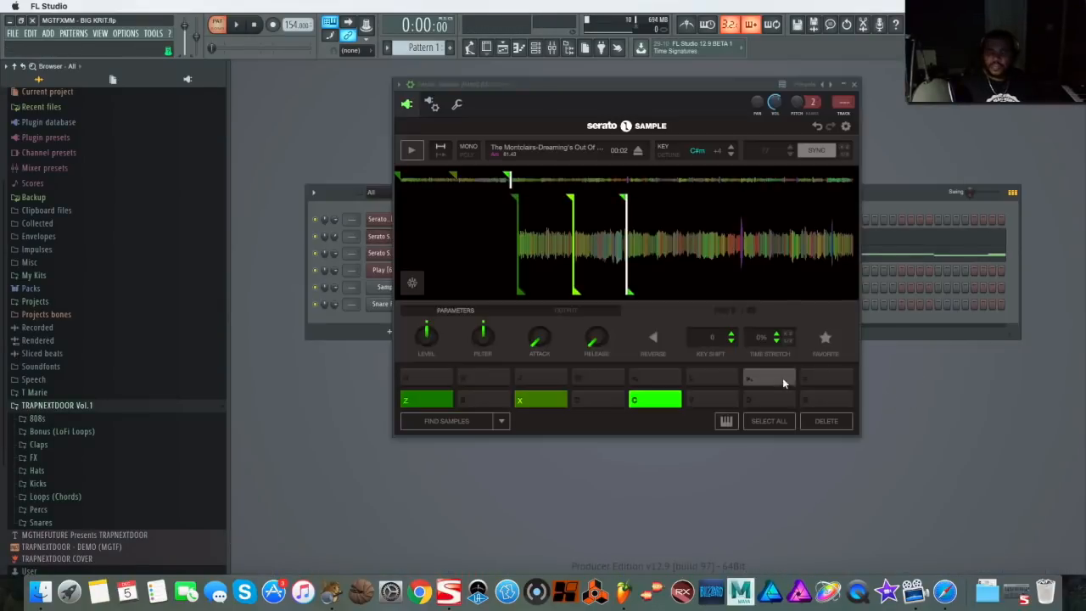
pyautogui.click(779, 422)
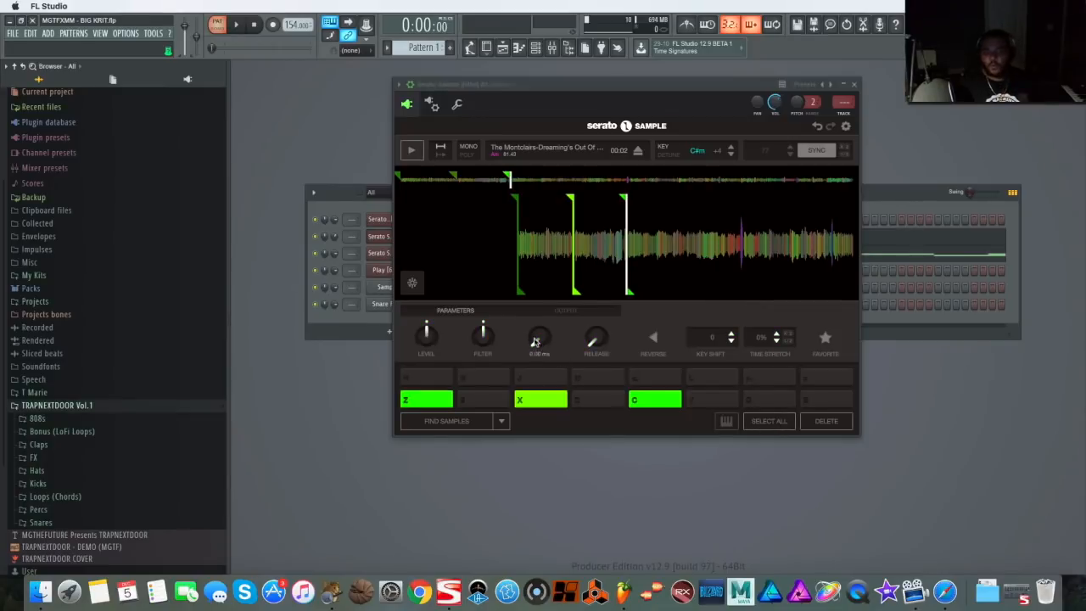
pyautogui.moveTo(483, 335); pyautogui.dragTo(483, 315)
pyautogui.press('space')
pyautogui.click(854, 84)
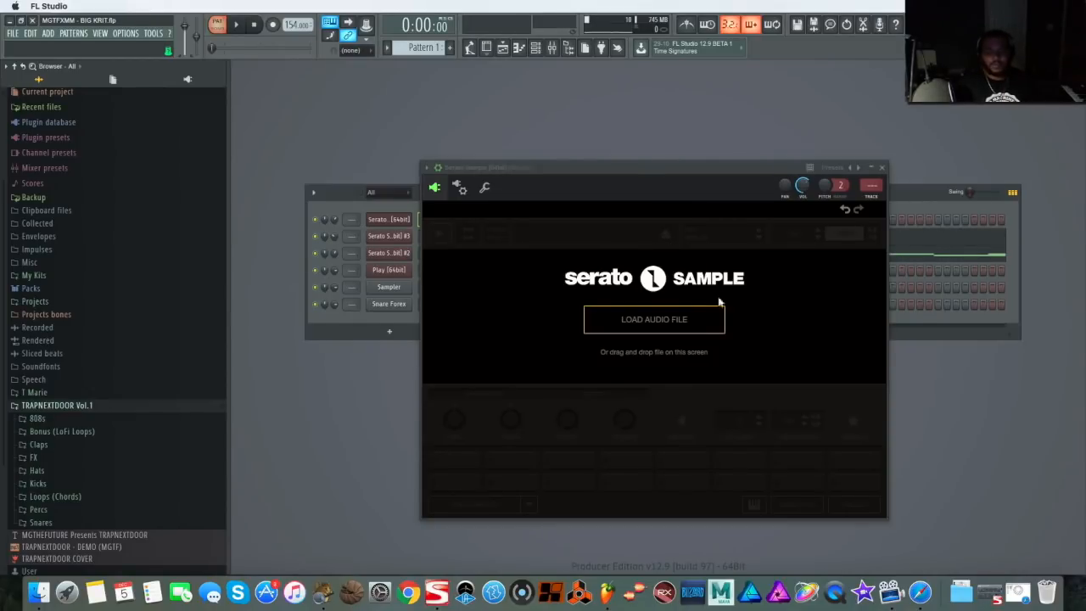
# Load the Owl-Invenginexxxxx2.wav file into the first Serato Sample channel
pyautogui.click(679, 332)
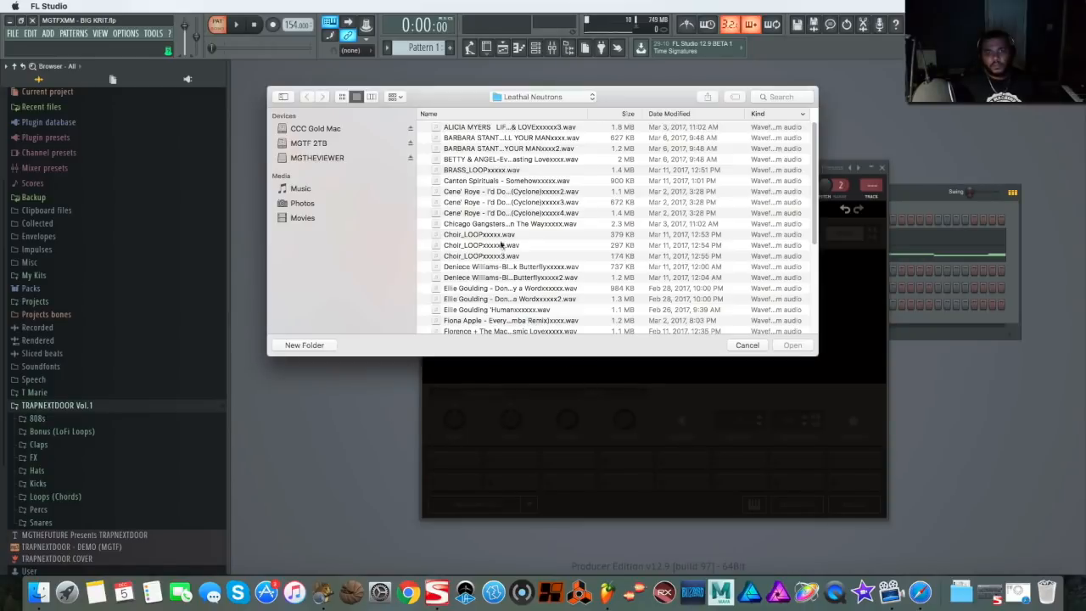
pyautogui.scroll(-3, 736, 195)
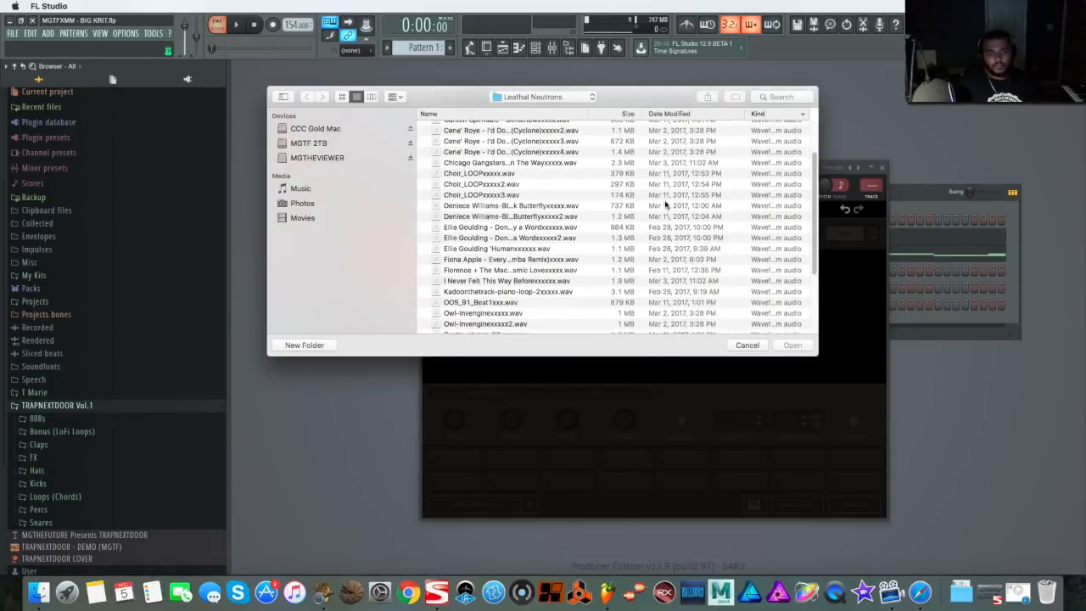
pyautogui.doubleClick(649, 209)
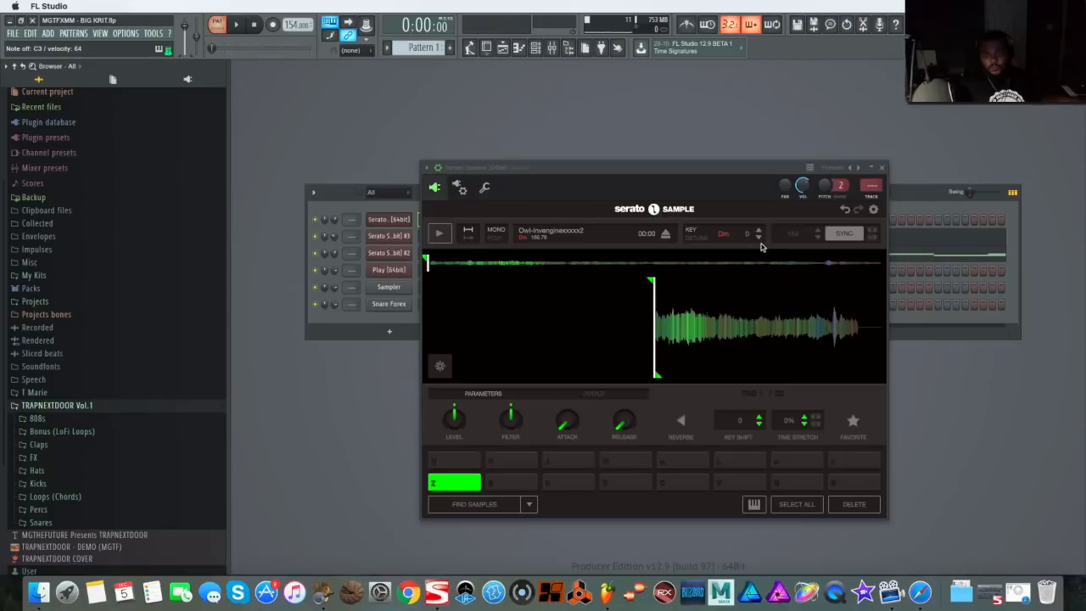
# Lower the Owl sample's key by one semitone to C#m and audition its opening on pad Z
pyautogui.click(758, 237)
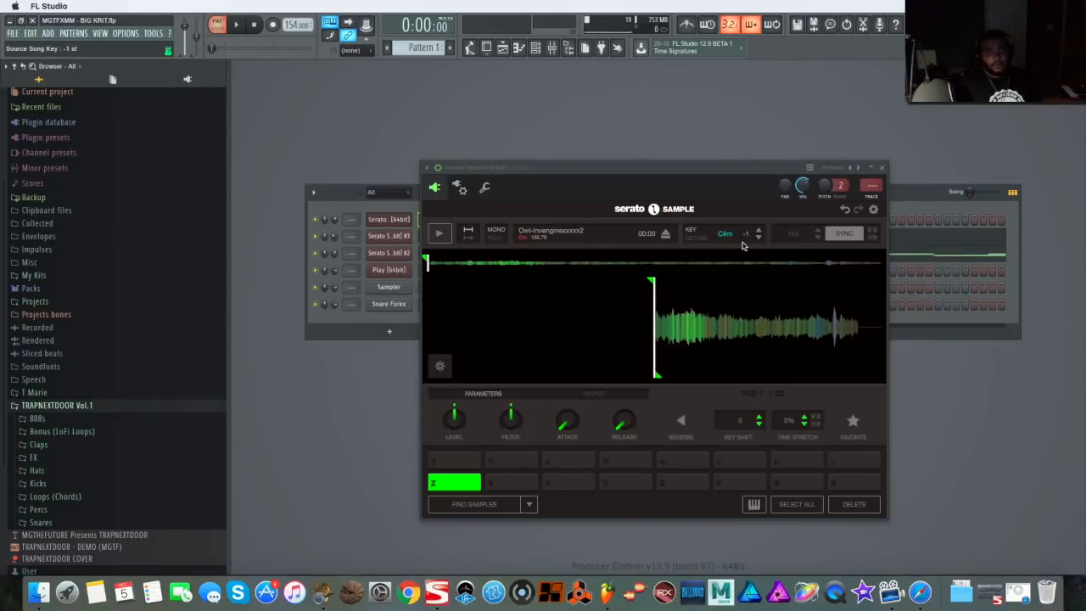
pyautogui.press('z')
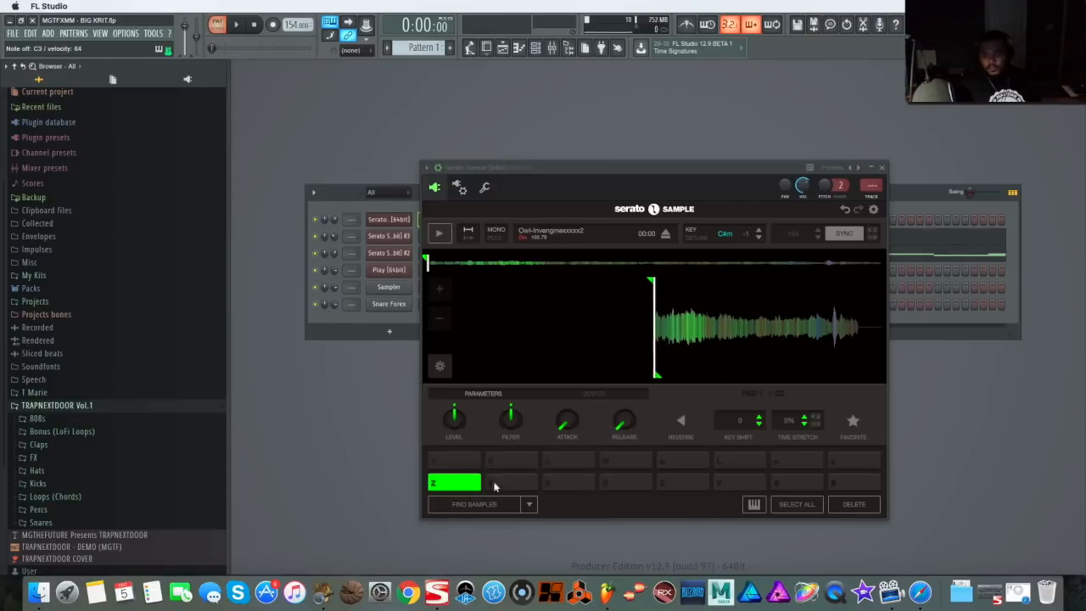
pyautogui.press('z')
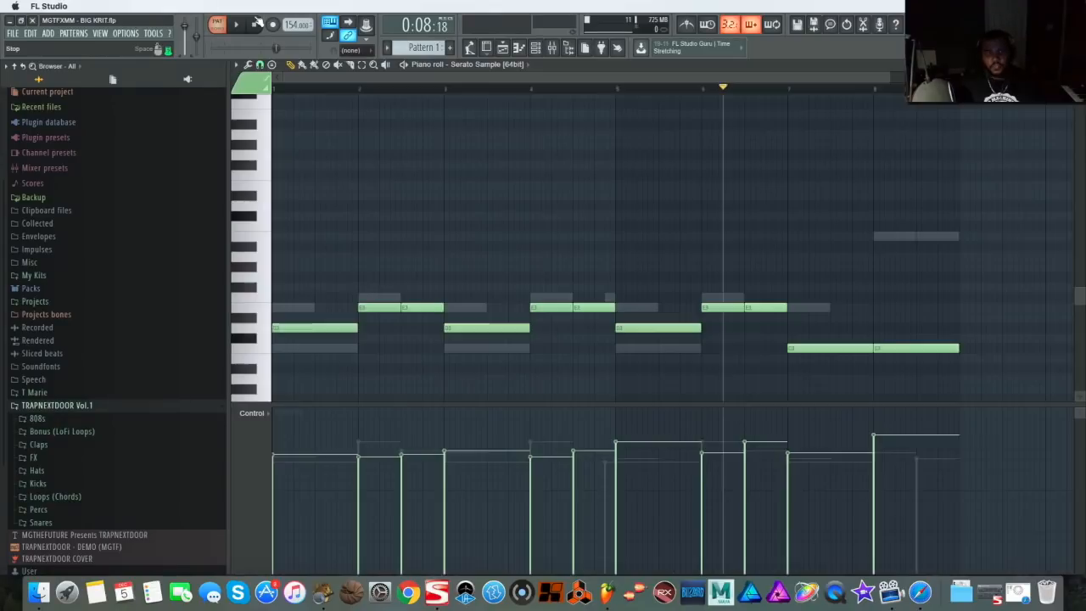
# Play the recorded Owl chop pattern from the start and return to the channel overview
pyautogui.click(254, 25)
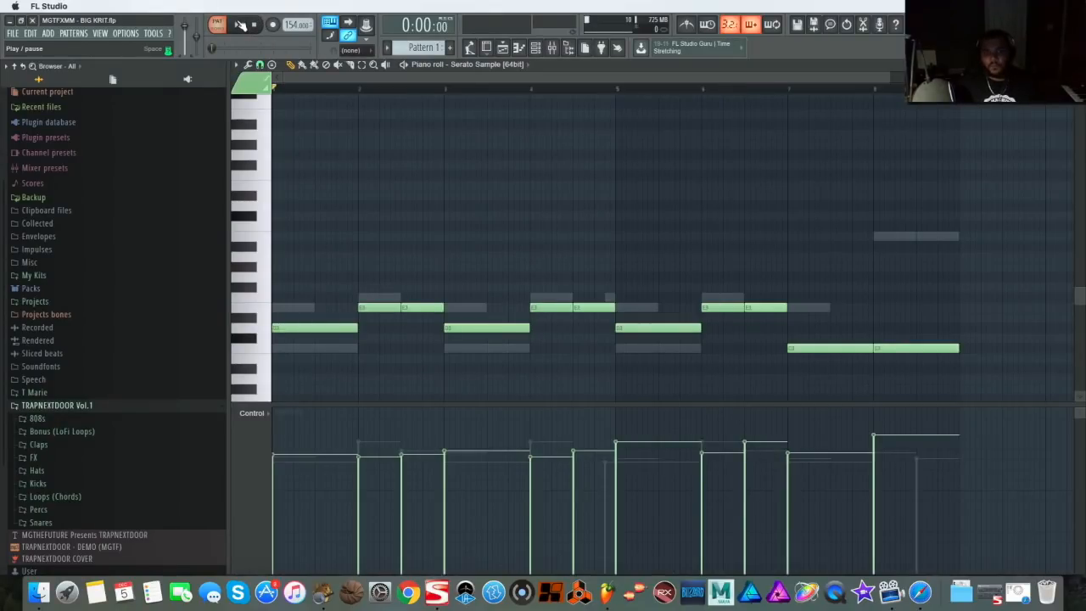
pyautogui.click(240, 25)
pyautogui.press('F7')
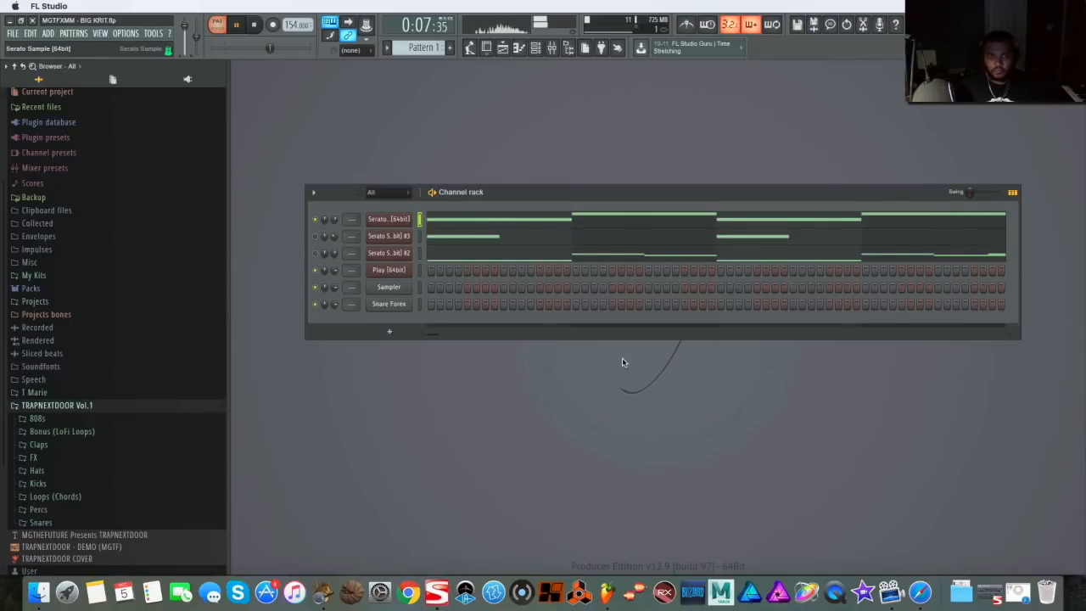
# Re-enable the Serato Sample #2 and #3 channels, close the Owl sampler window and stop playback
pyautogui.click(388, 218)
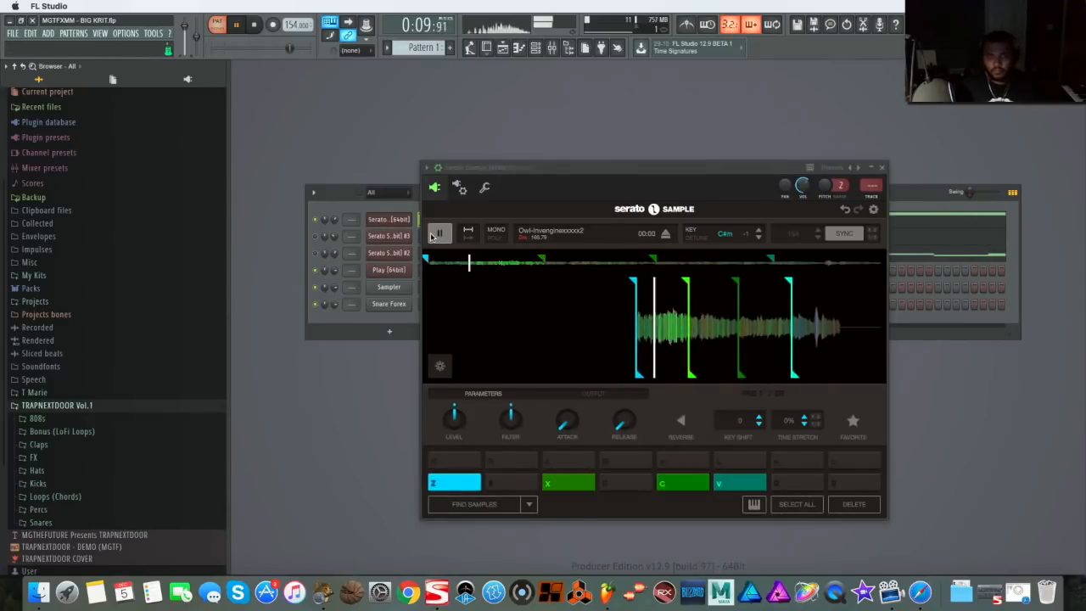
pyautogui.click(315, 252)
pyautogui.click(314, 236)
pyautogui.click(389, 219)
pyautogui.press('space')
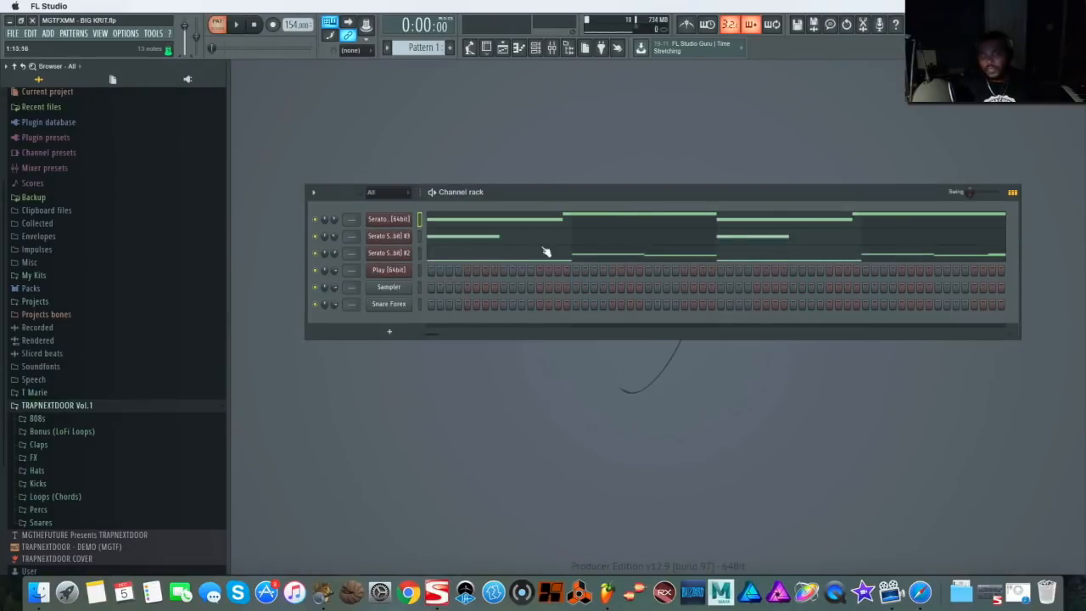
# Enter a short descending melody for the Play channel in bars 4 and 8, and save the project
pyautogui.click(391, 270)
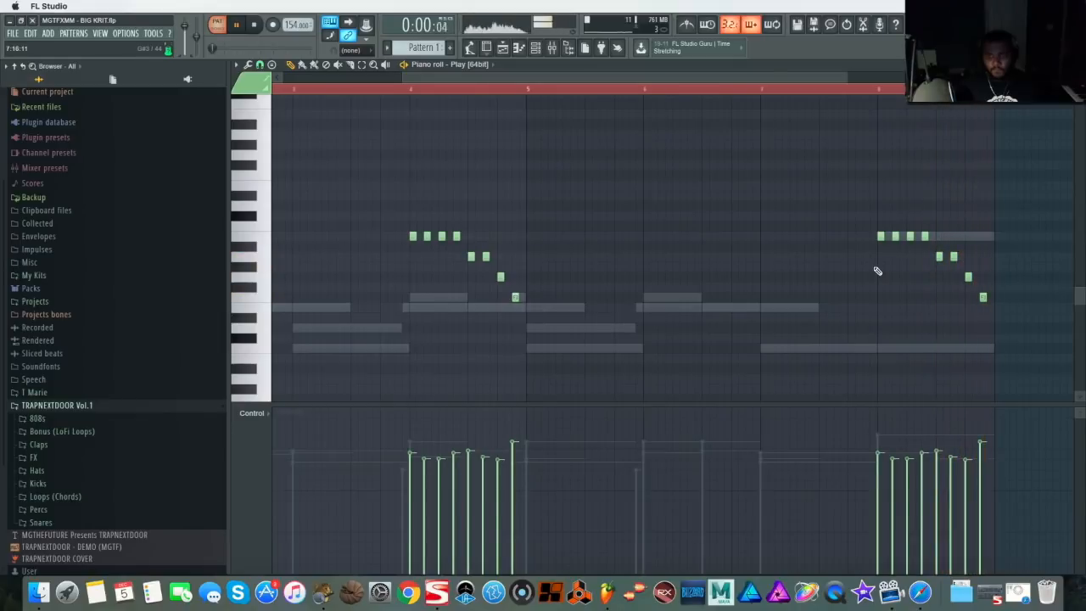
pyautogui.press('space')
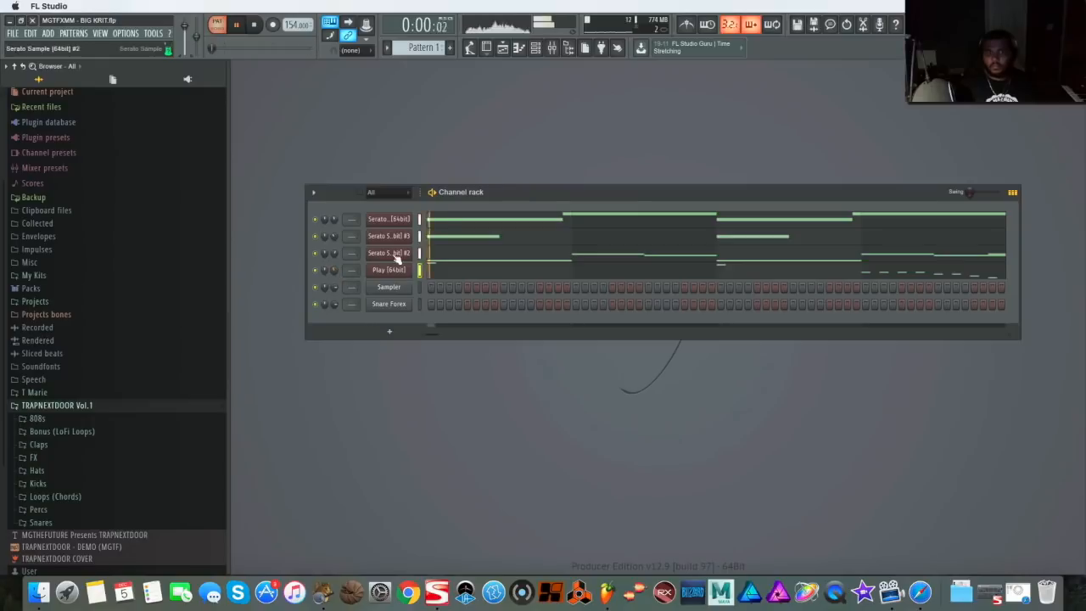
pyautogui.click(11, 34)
pyautogui.click(22, 81)
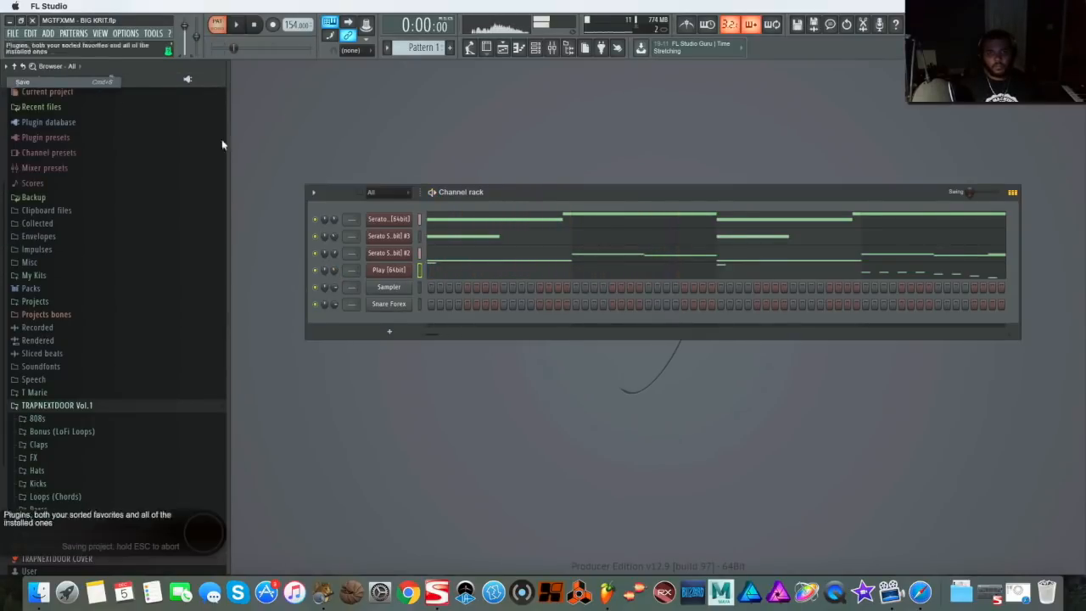
# Place Pattern 1 at bar 1 of the playlist's first track and create a new pattern named DRUMS
pyautogui.click(515, 48)
pyautogui.moveTo(417, 121); pyautogui.dragTo(390, 121)
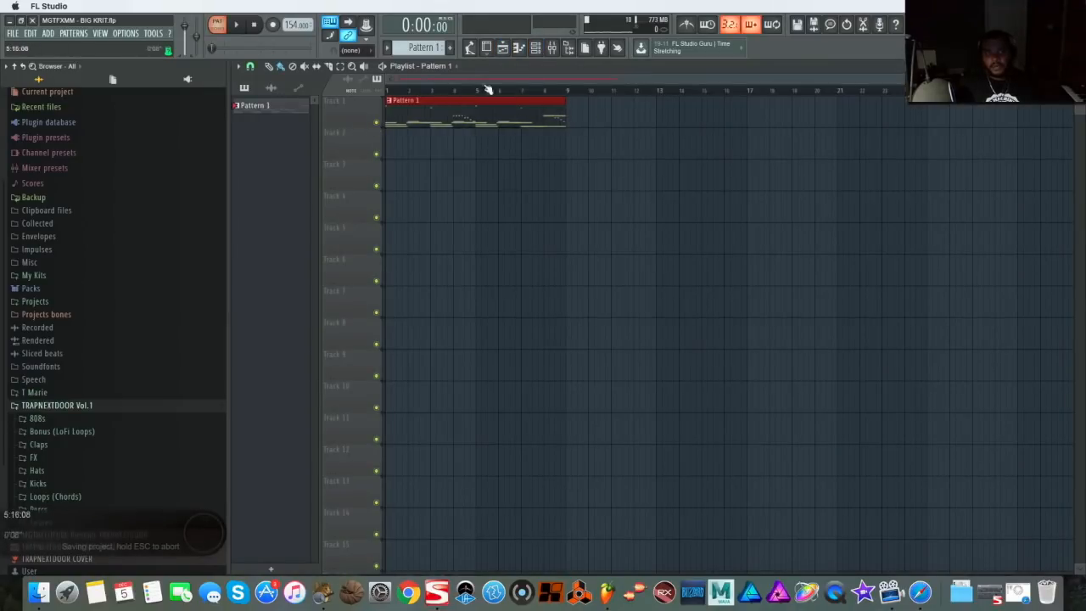
pyautogui.press('F4')
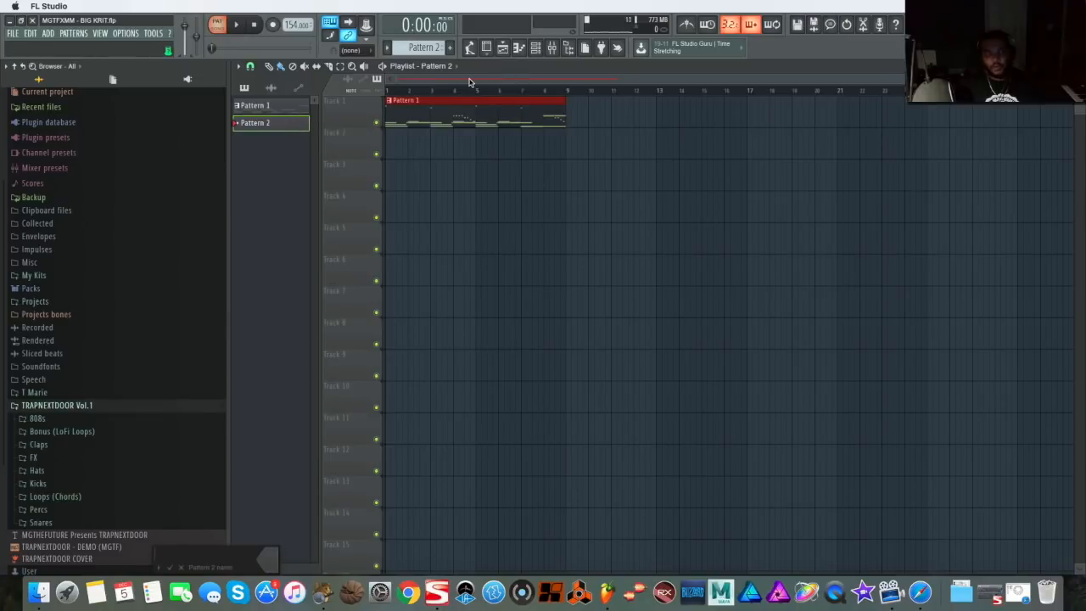
pyautogui.write('DRUMS')
pyautogui.press('Return')
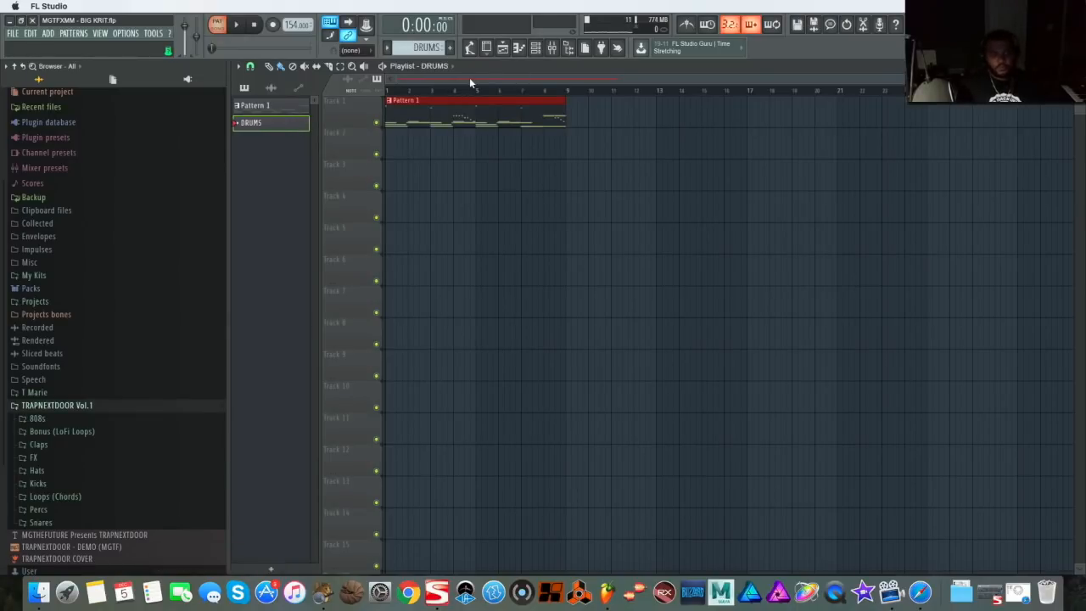
# Place DRUMS pattern clips on the playlist's second track at bars 1, 3, 5 and 7
pyautogui.click(403, 153)
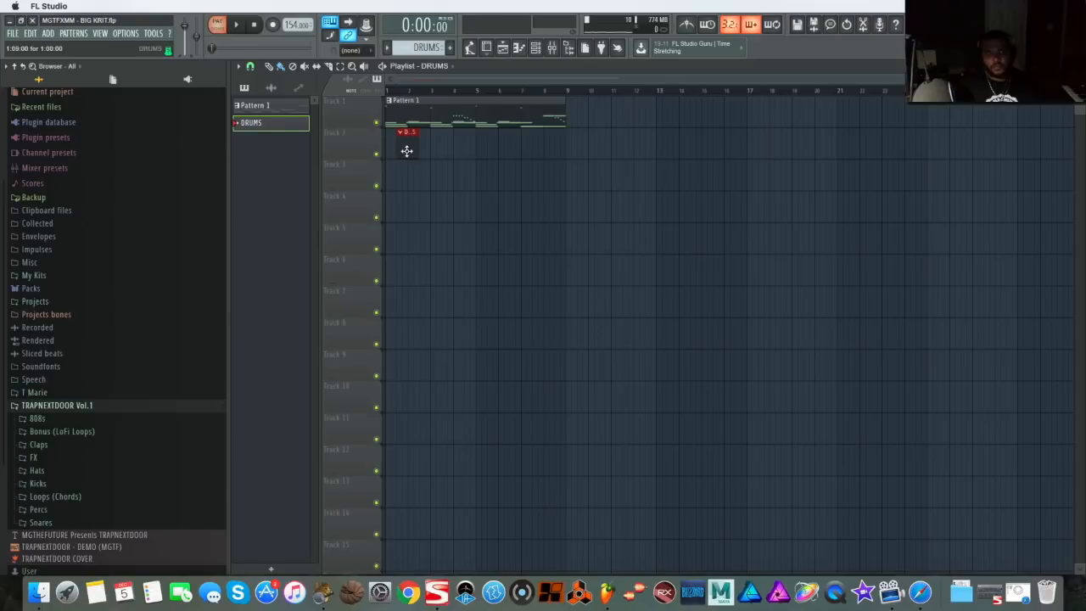
pyautogui.click(434, 148)
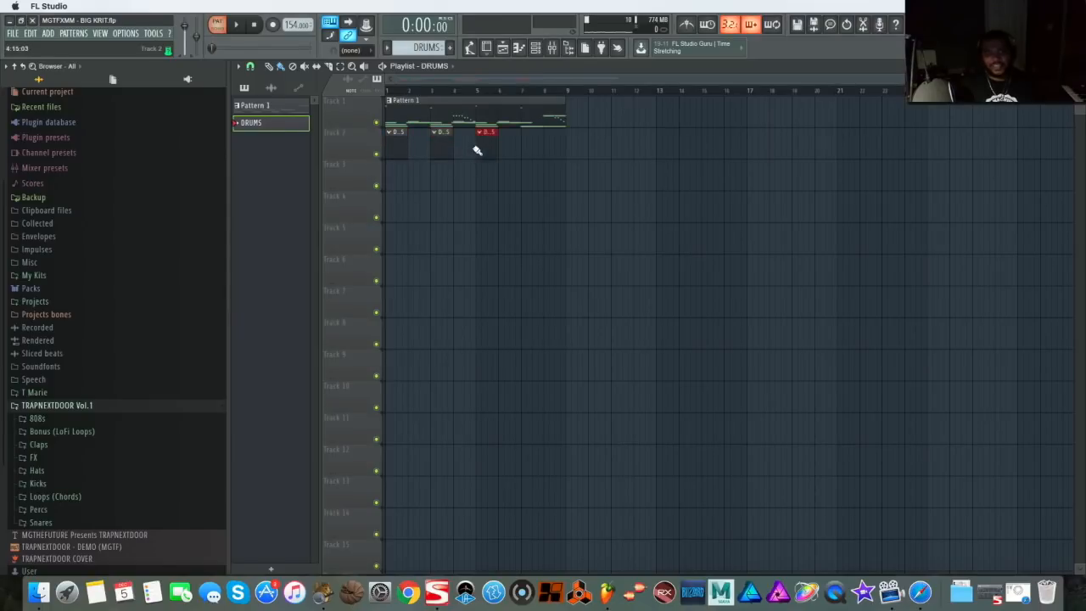
pyautogui.click(530, 144)
# Program Snare Forex hits on steps 9 and 25 of the DRUMS pattern
pyautogui.press('F6')
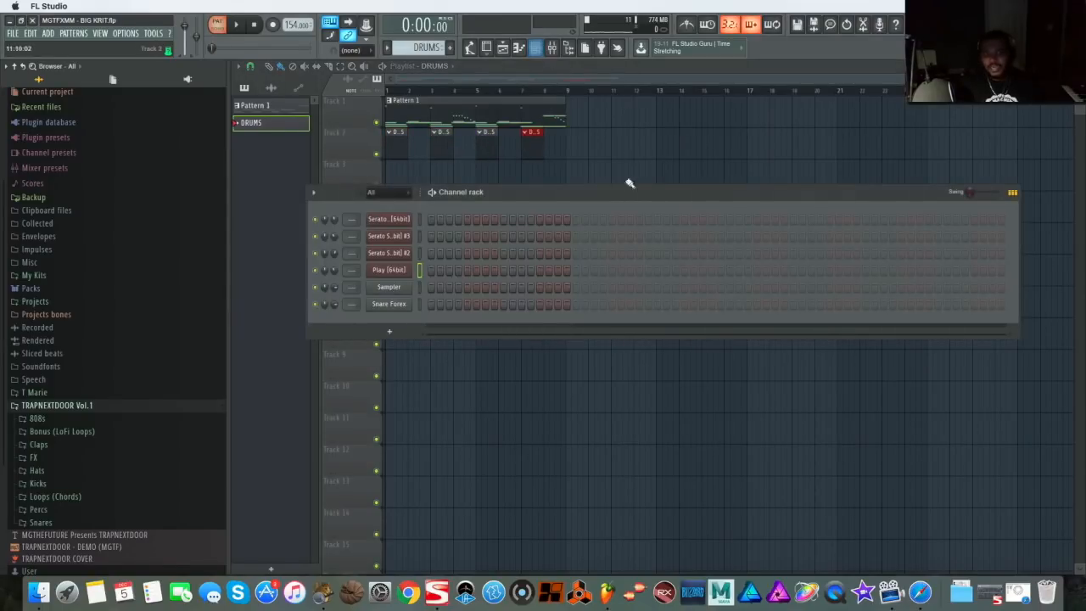
pyautogui.moveTo(696, 206)
pyautogui.mouseDown()
pyautogui.moveTo(680, 207)
pyautogui.moveTo(705, 219)
pyautogui.mouseUp()
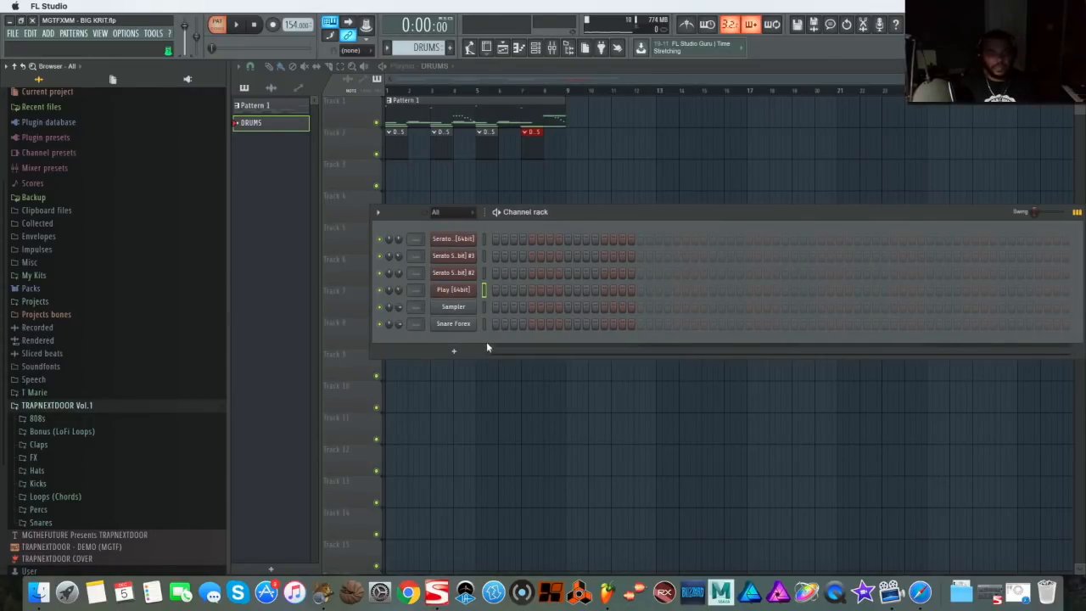
pyautogui.click(567, 323)
pyautogui.click(713, 323)
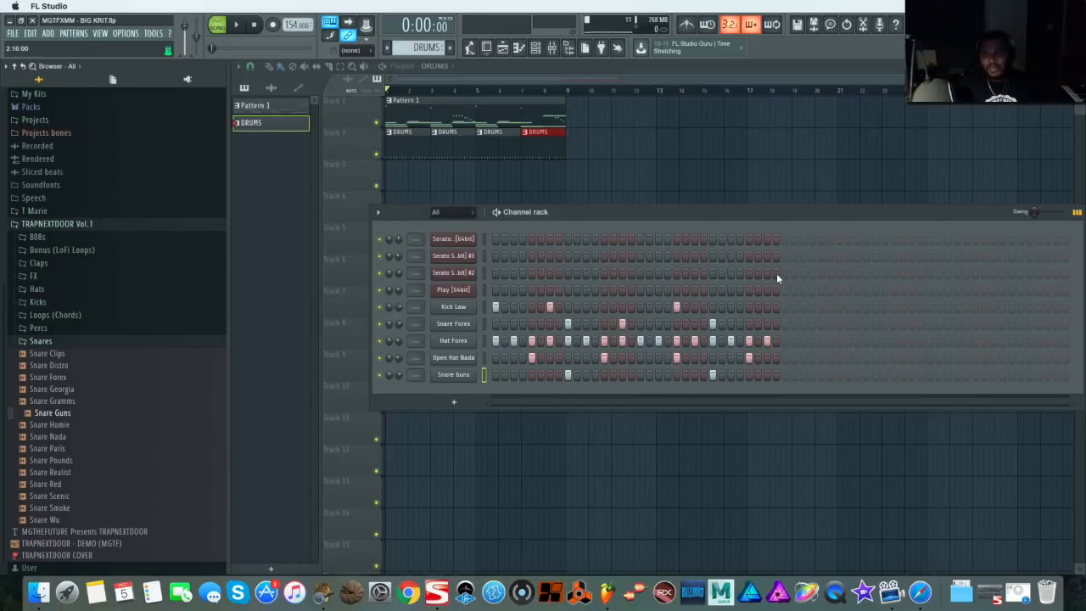
# Play the full arrangement with the drums in song mode from the start
pyautogui.click(538, 48)
pyautogui.click(538, 48)
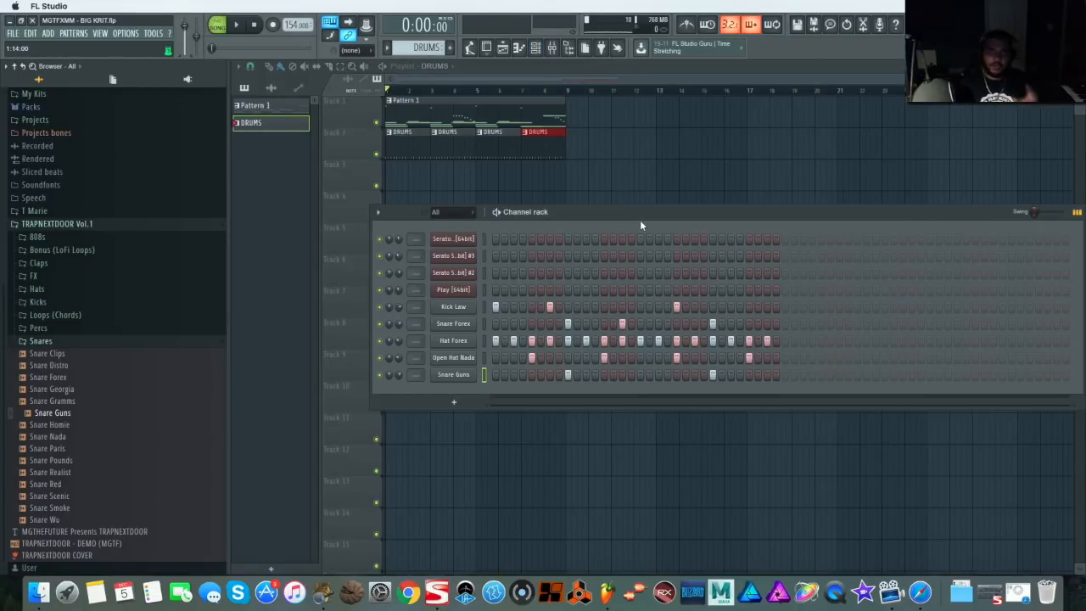
pyautogui.press('space')
# Select Pattern 1 and add 808 RawPower C from the TRAPNEXTDOOR Vol.1 808s folder as a new channel
pyautogui.click(419, 100)
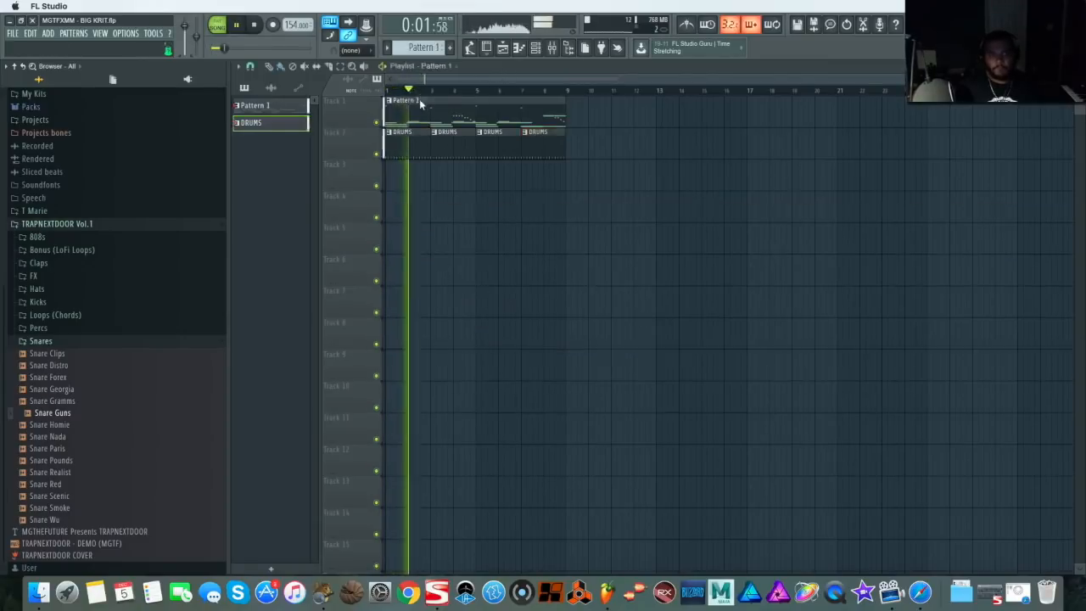
pyautogui.doubleClick(419, 101)
pyautogui.click(1077, 67)
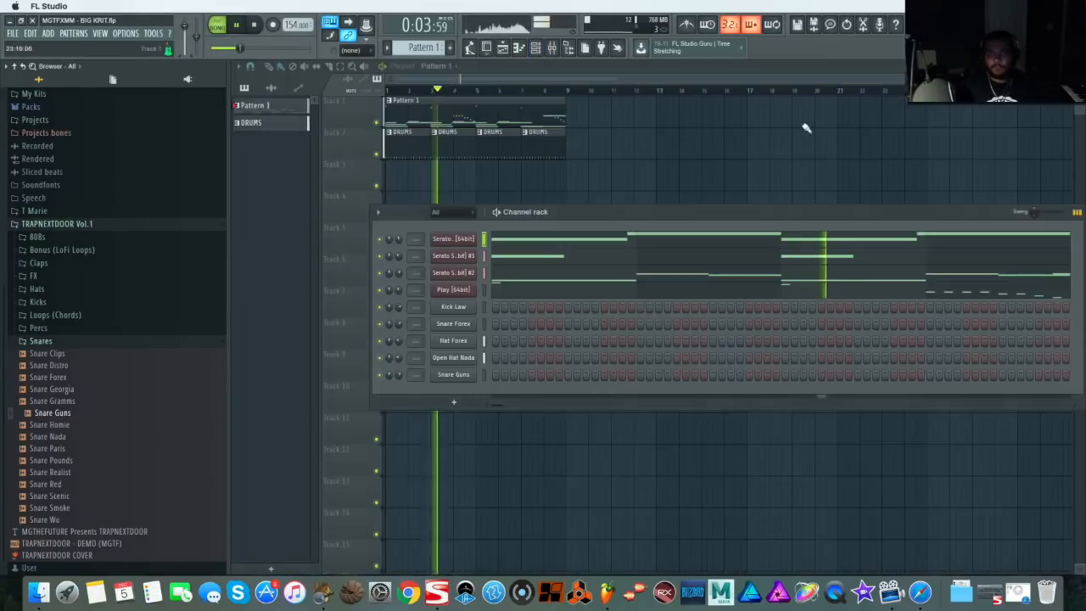
pyautogui.scroll(5, 146, 393)
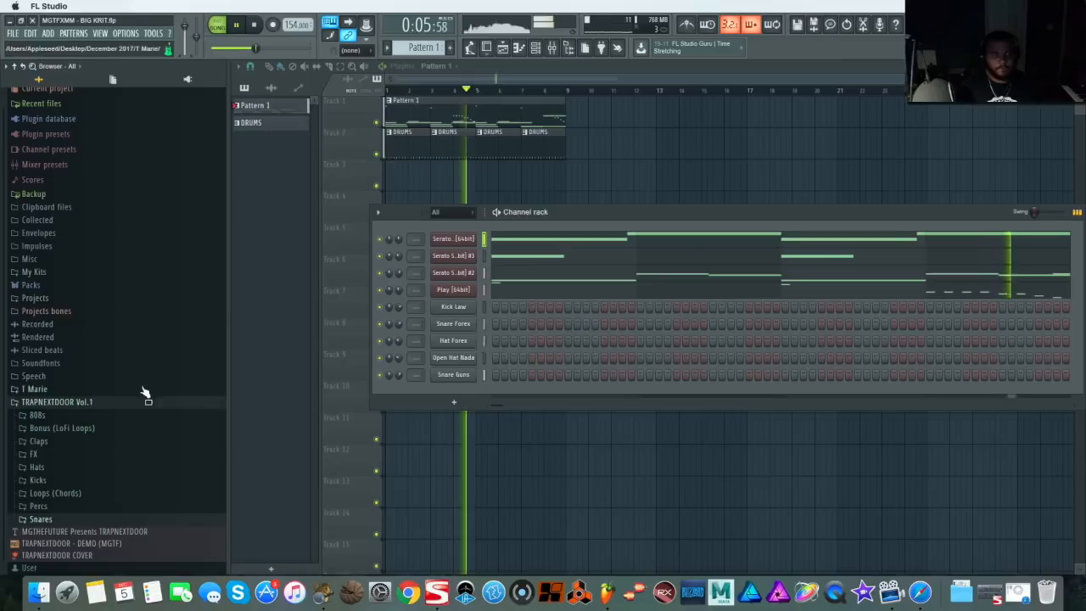
pyautogui.click(136, 415)
pyautogui.scroll(-2, 153, 420)
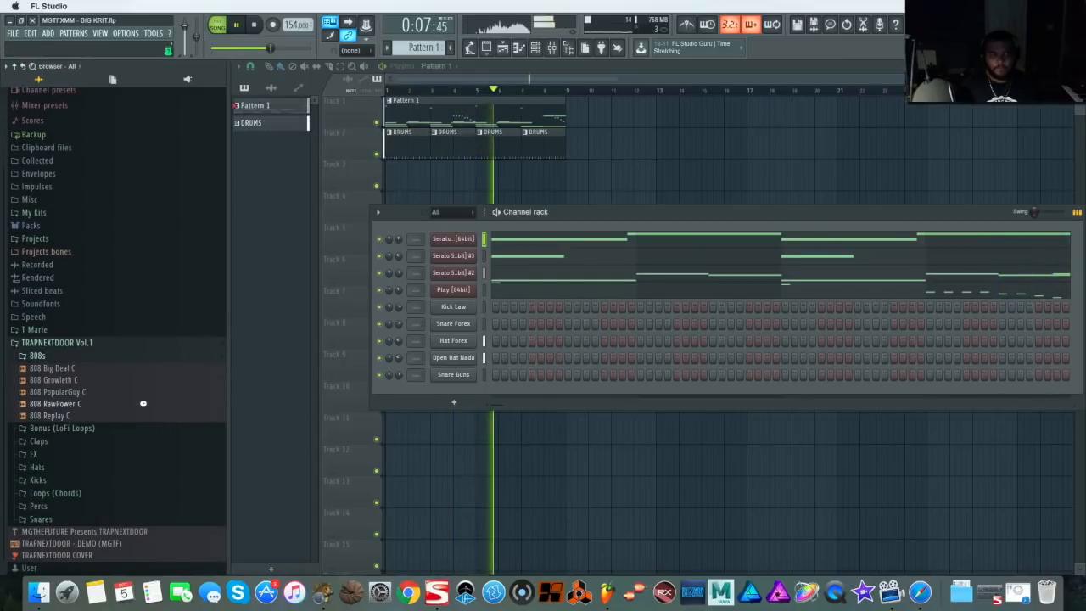
pyautogui.moveTo(142, 403); pyautogui.dragTo(457, 392)
pyautogui.press('space')
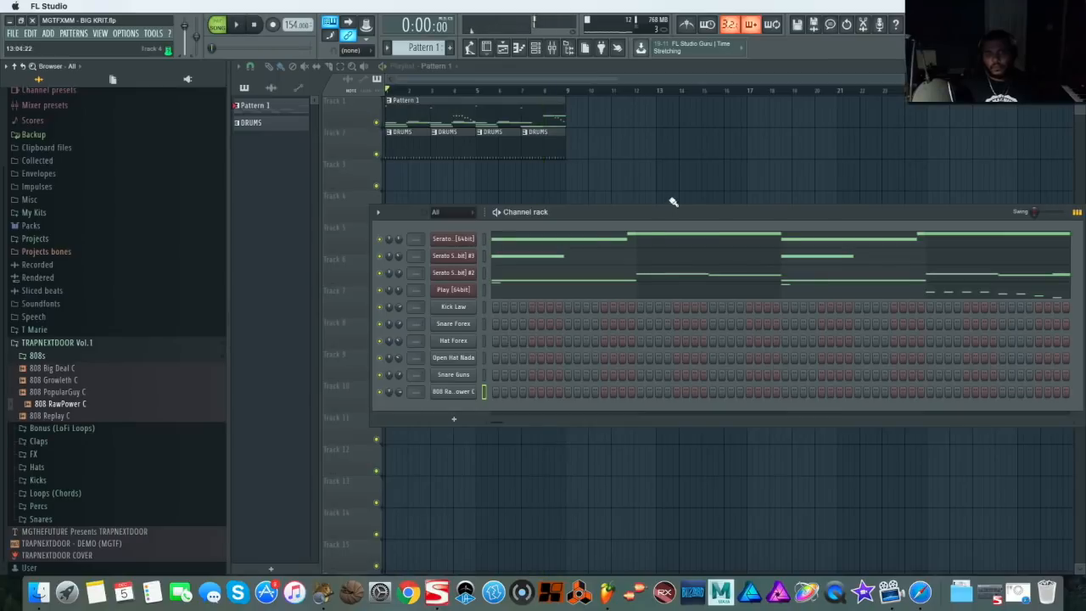
# Check the Owl sample's key in the first Serato Sample and the root note of the 808 RawPower C channel
pyautogui.moveTo(678, 205); pyautogui.dragTo(649, 201)
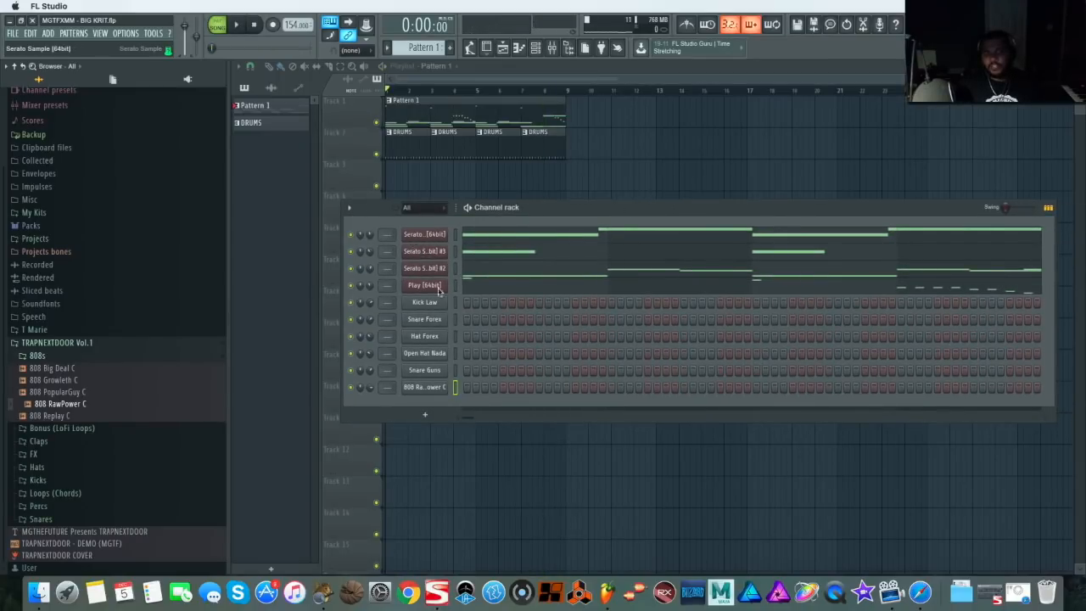
pyautogui.click(414, 241)
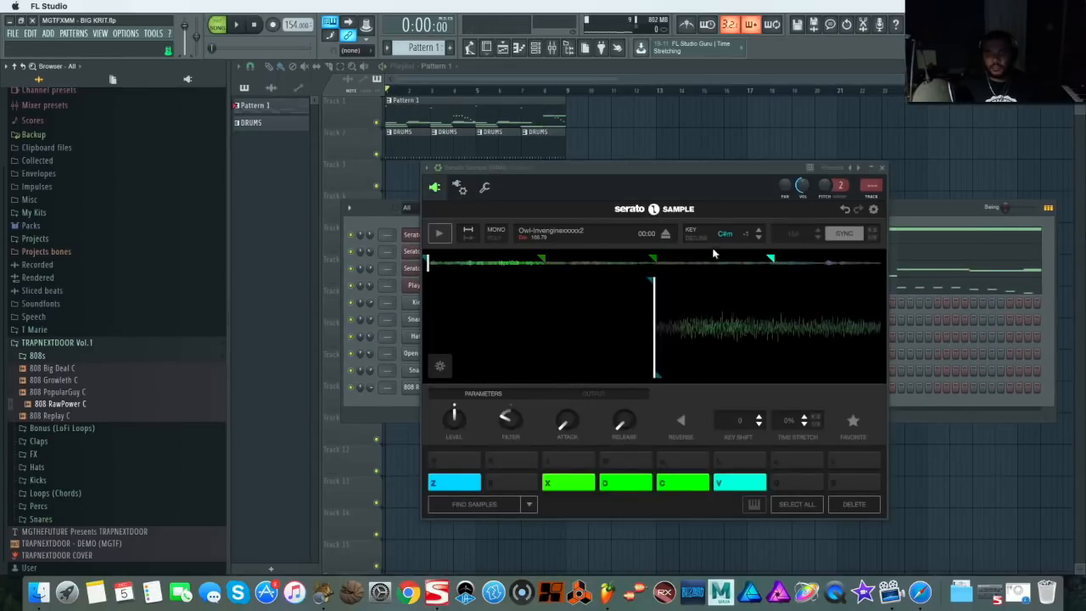
pyautogui.click(884, 169)
pyautogui.click(437, 407)
pyautogui.click(330, 167)
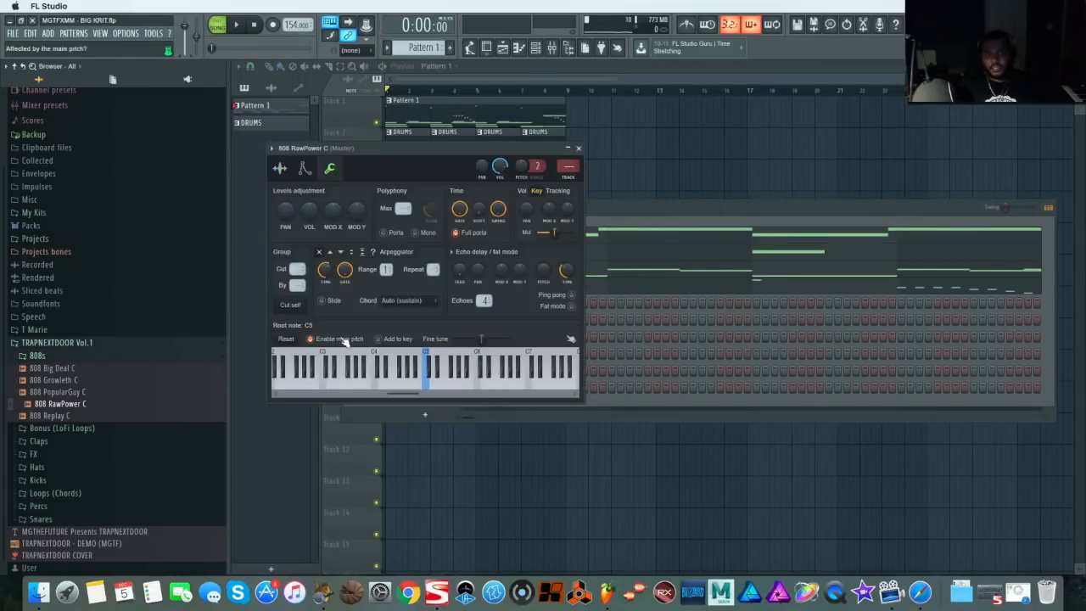
pyautogui.click(579, 148)
# Open the 808 RawPower C piano roll and check its scale highlighting root note and scale
pyautogui.rightClick(437, 388)
pyautogui.click(473, 387)
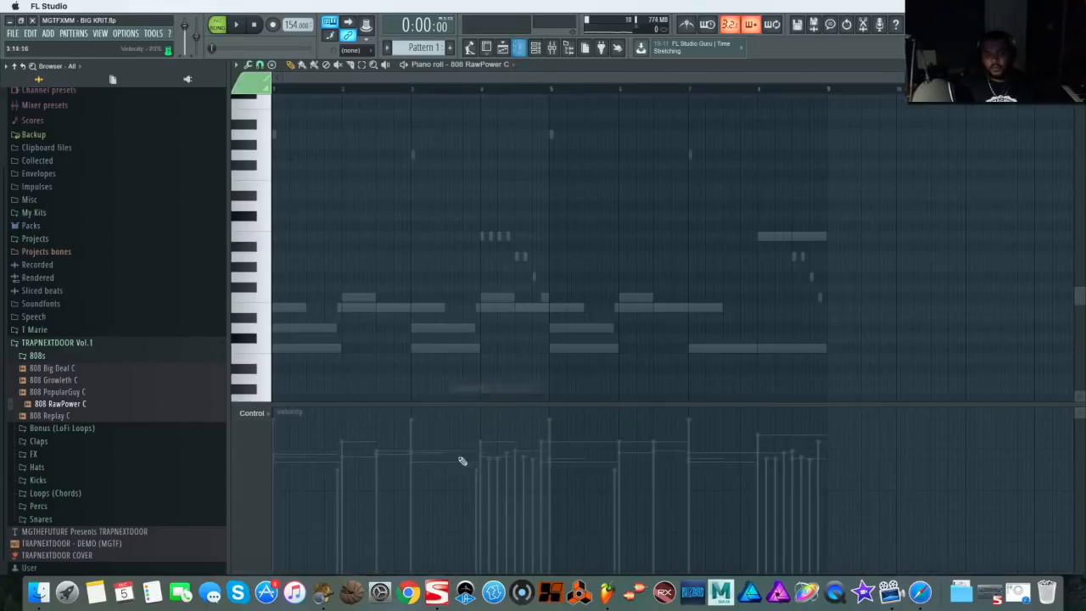
pyautogui.click(245, 74)
pyautogui.moveTo(280, 134)
pyautogui.moveTo(392, 144)
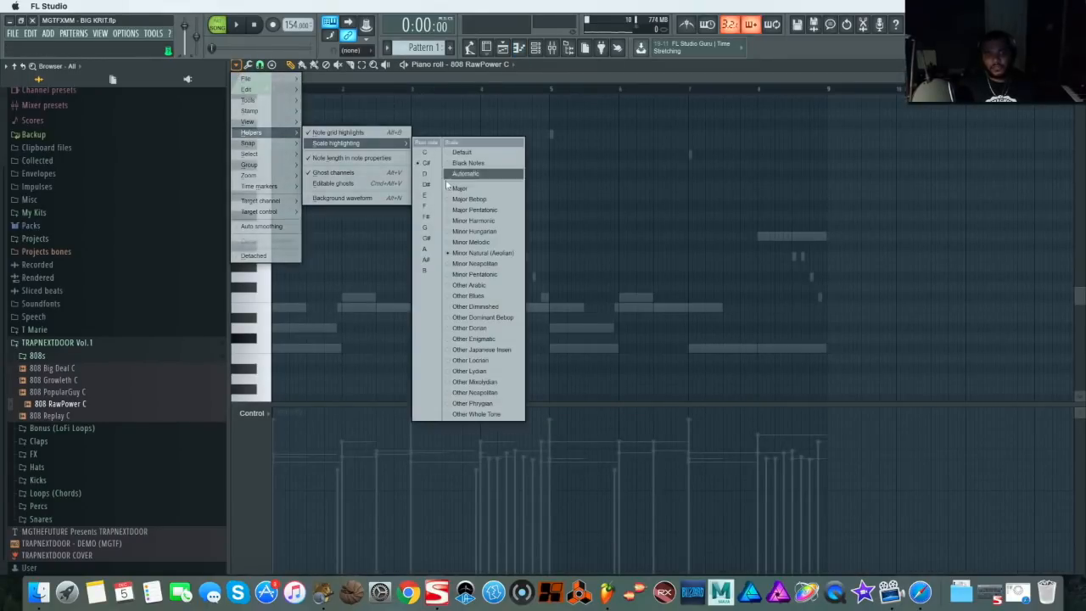
pyautogui.click(767, 246)
# Find C#5 on the piano roll keyboard and audition the 808 at that pitch
pyautogui.scroll(-3, 636, 339)
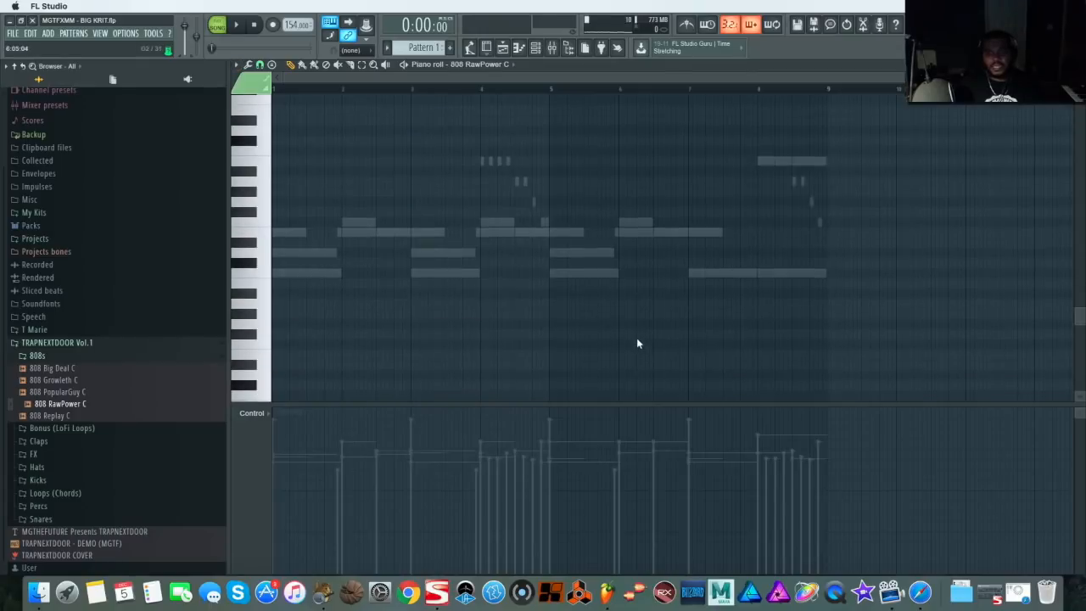
pyautogui.scroll(3, 637, 342)
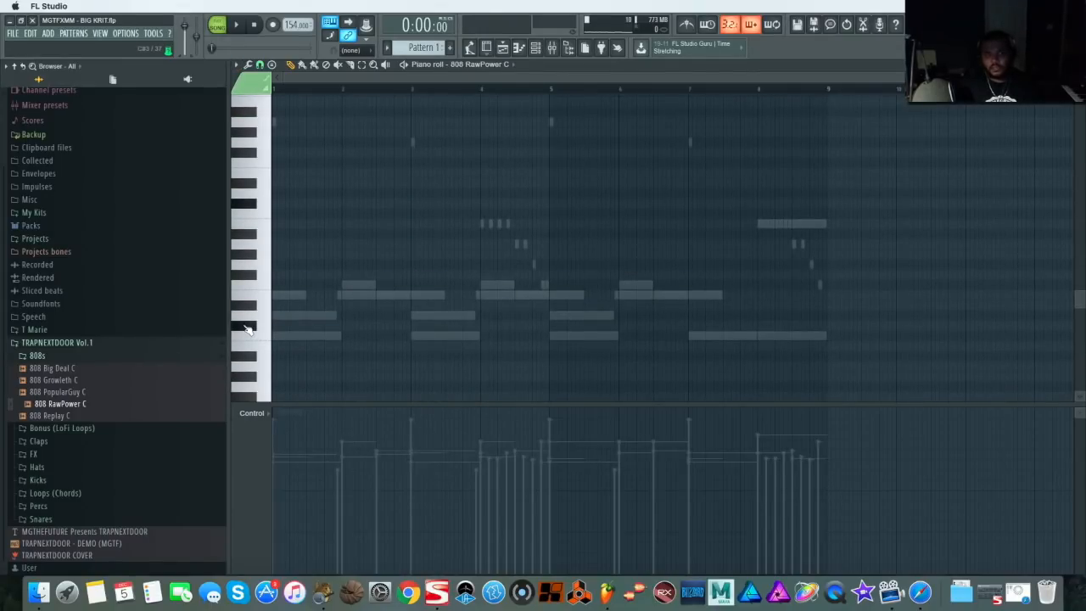
pyautogui.scroll(6, 283, 311)
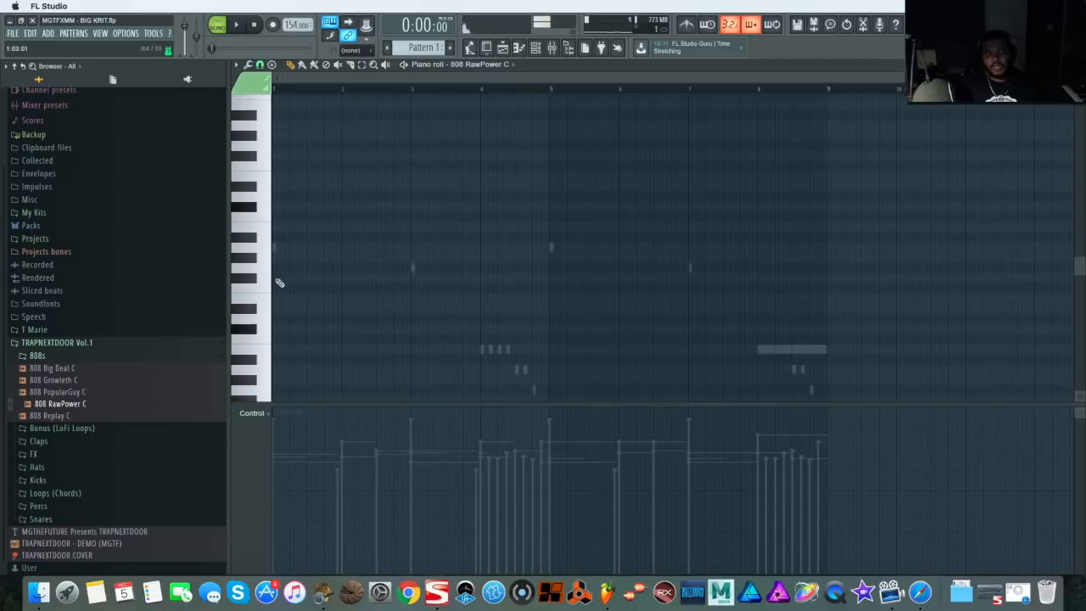
pyautogui.click(249, 207)
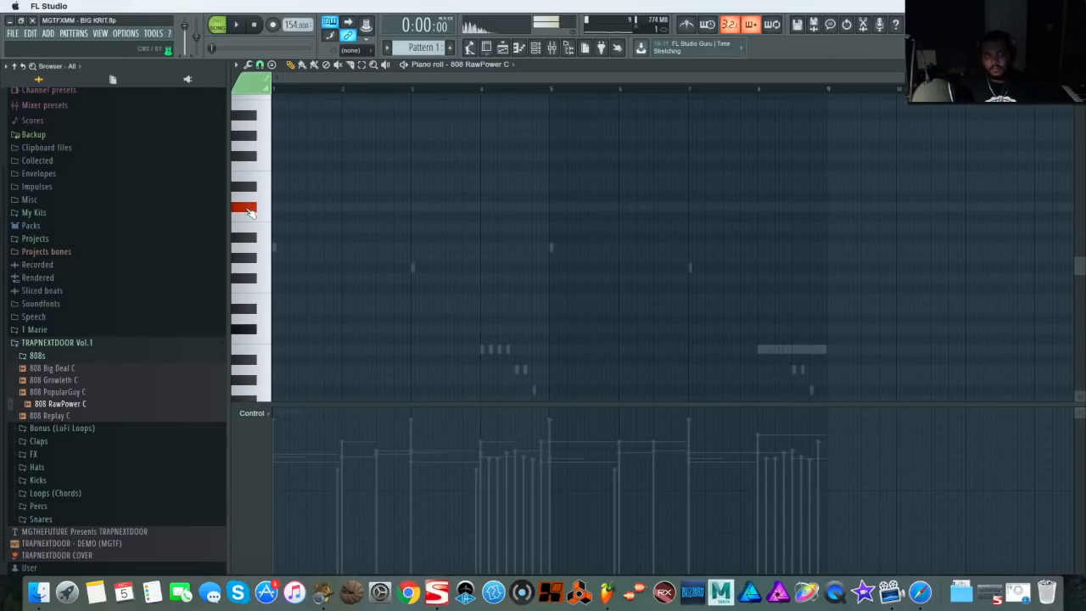
pyautogui.scroll(1, 264, 341)
pyautogui.scroll(6, 242, 343)
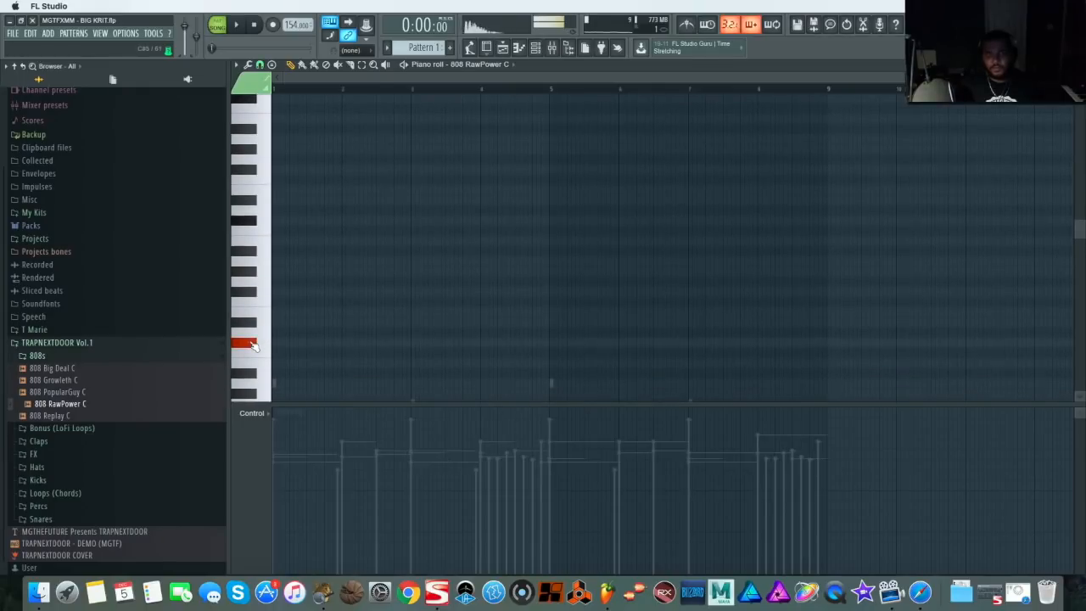
# Draw an 808 line based on C#5, swap its sample for 808 Replay C and play it back
pyautogui.click(288, 344)
pyautogui.click(304, 343)
pyautogui.rightClick(307, 343)
pyautogui.click(172, 414)
pyautogui.press('space')
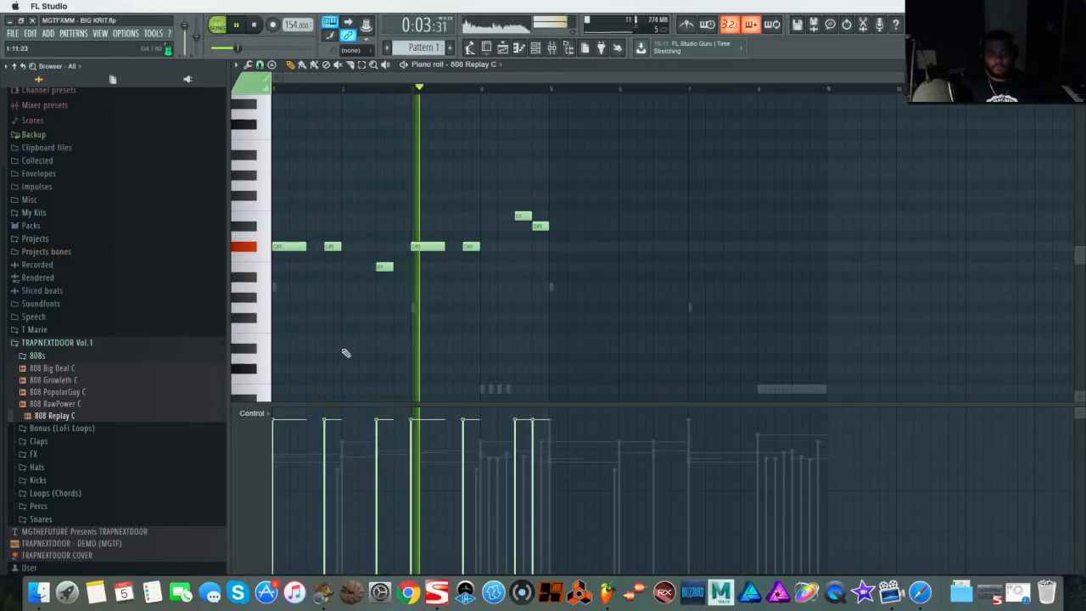
# Replace bar 4's last 808 note with a six-step slide note starting at 4:11 and lower it one octave to C#4
pyautogui.scroll(2, 548, 311)
pyautogui.rightClick(540, 250)
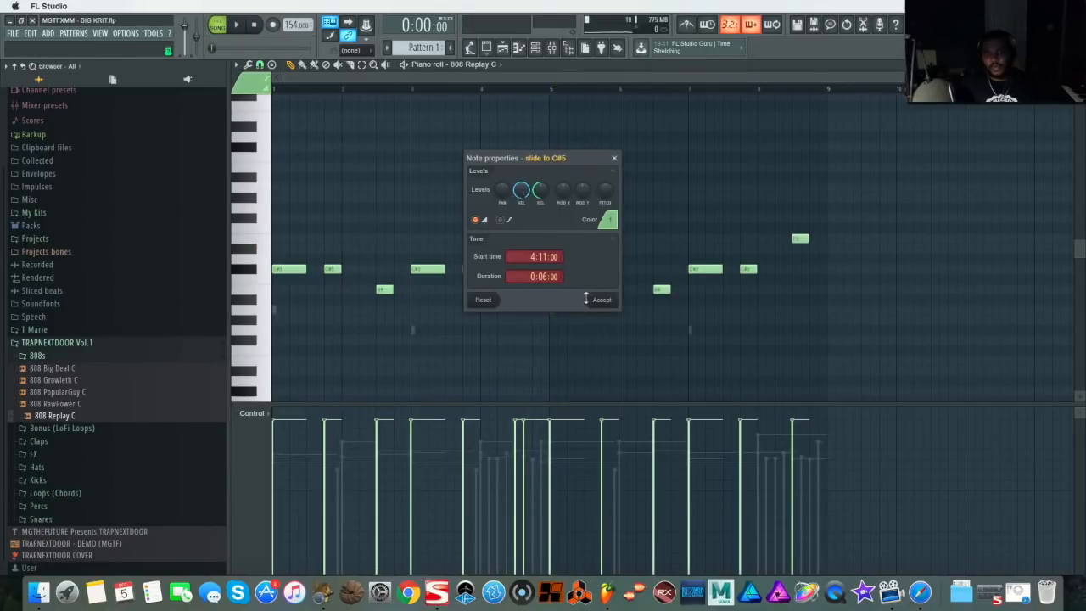
pyautogui.click(604, 301)
pyautogui.click(535, 269)
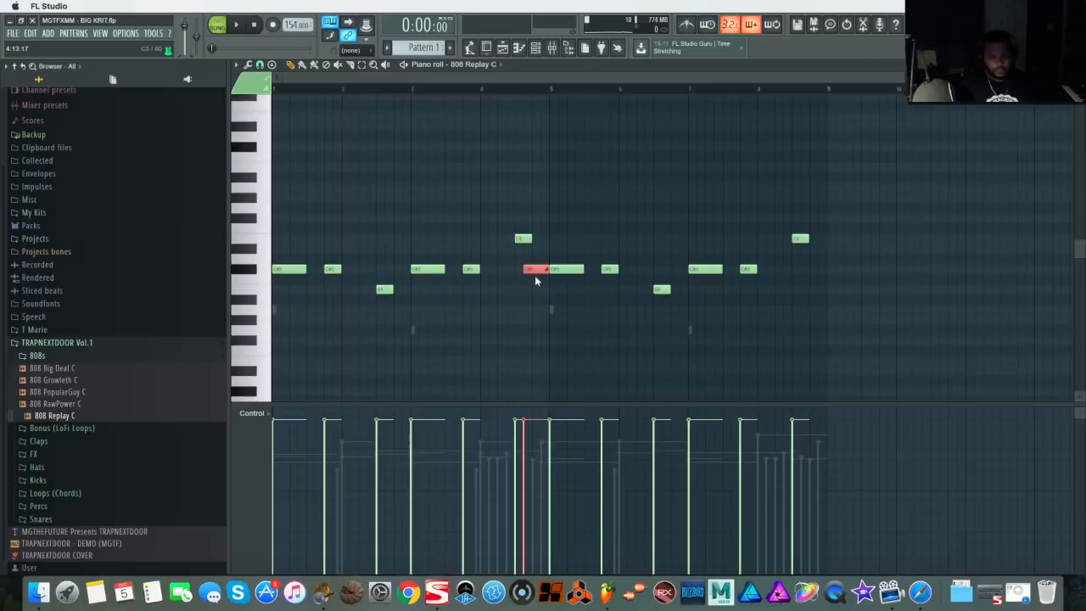
pyautogui.hotkey('shift', 'Down')
# Play back the 808 line with its slide and add a C#4 note near the end of bar 8
pyautogui.press('space')
pyautogui.scroll(-3, 662, 271)
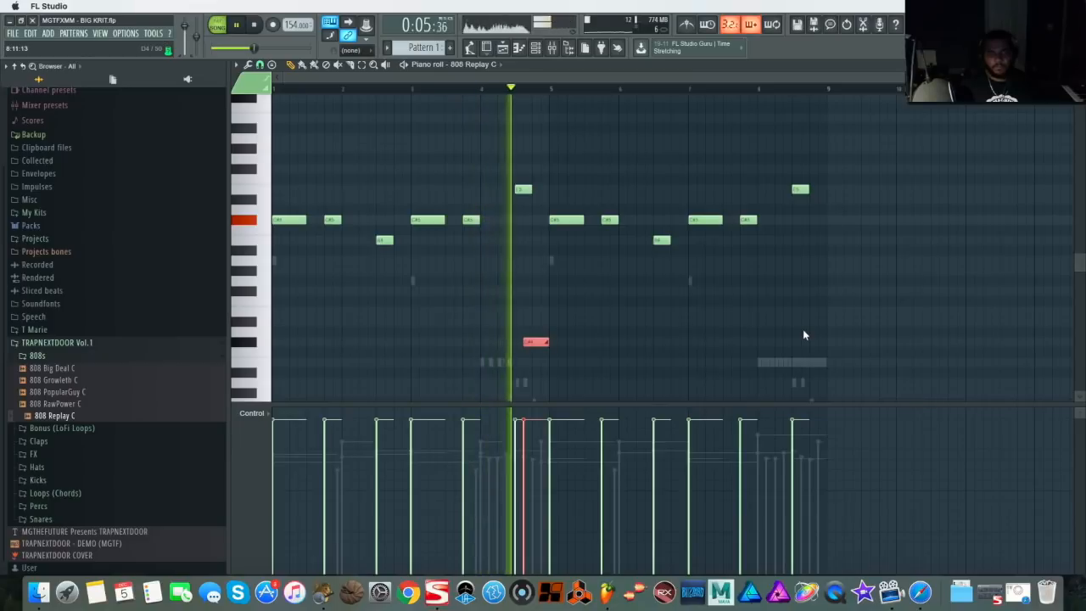
pyautogui.press('space')
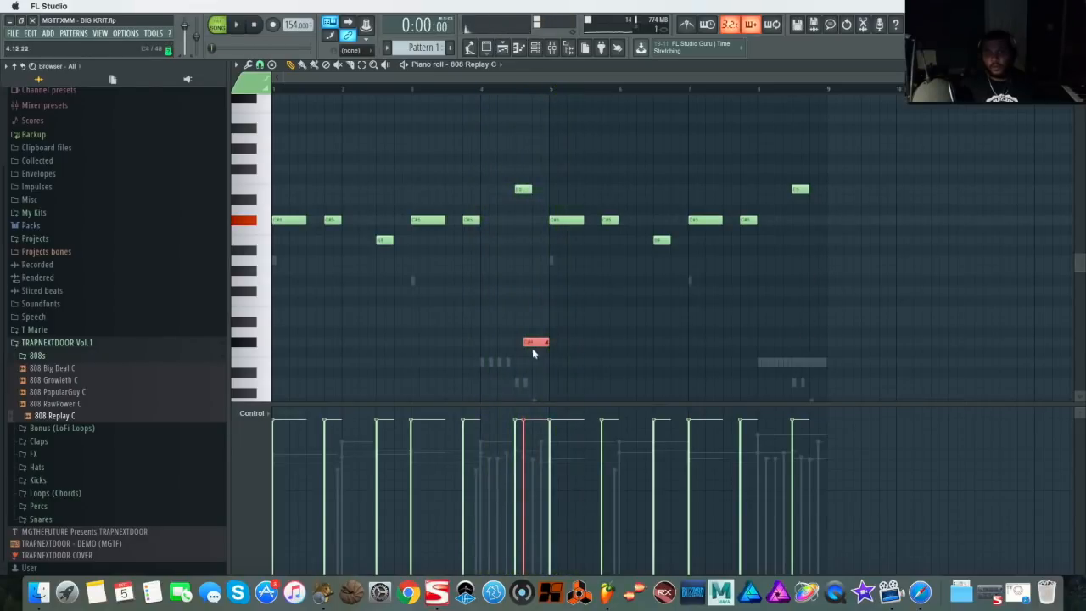
pyautogui.click(807, 344)
# Lower bar 2's B4 note in the 808 line to A4, add a B4 note right after it and play it back
pyautogui.scroll(2, 415, 291)
pyautogui.doubleClick(379, 286)
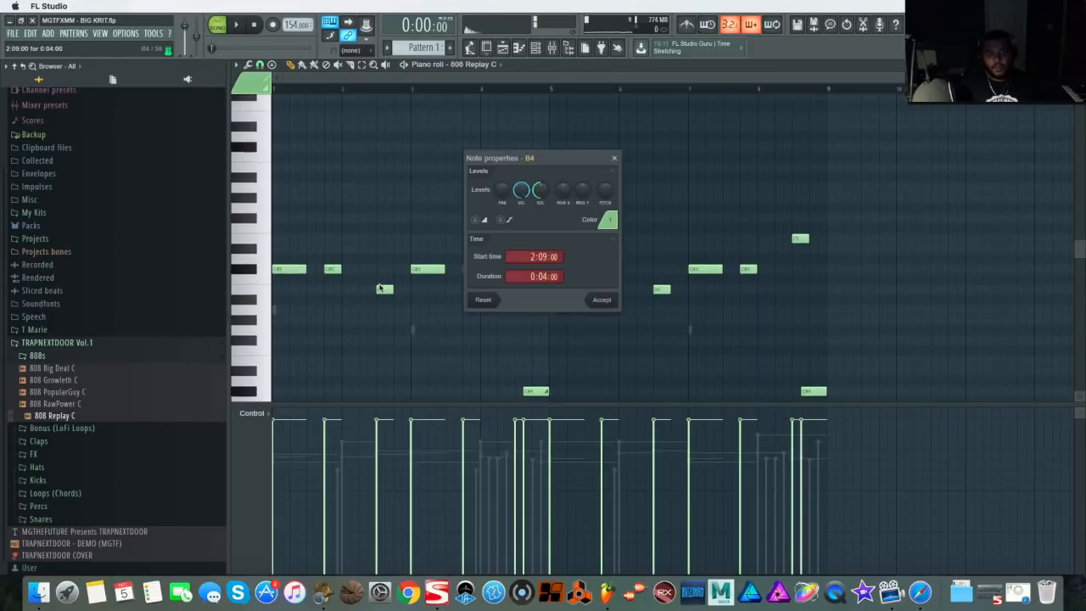
pyautogui.click(615, 159)
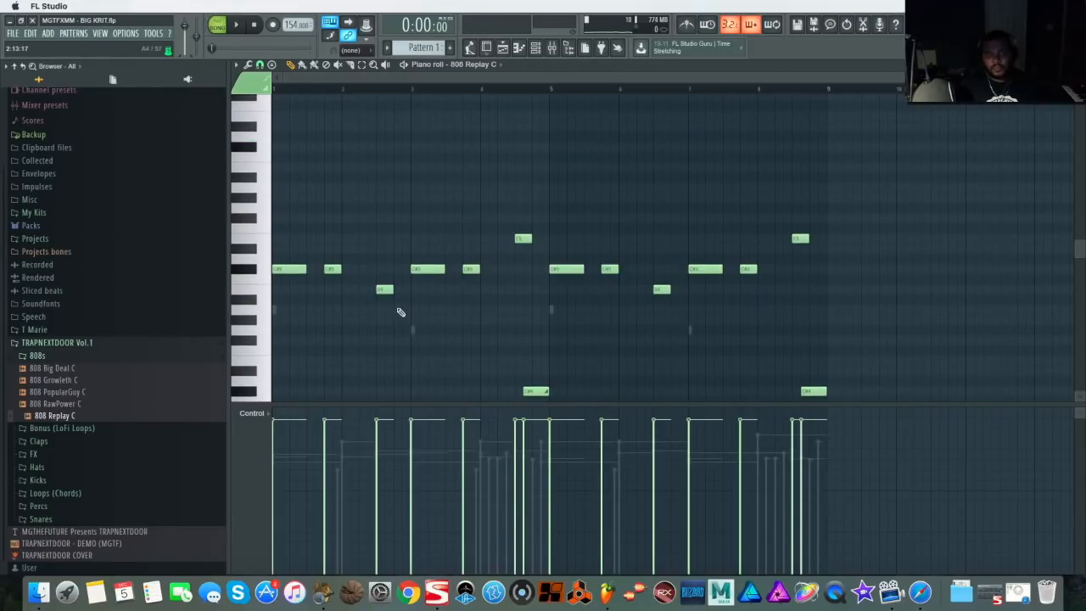
pyautogui.moveTo(383, 290); pyautogui.dragTo(380, 309)
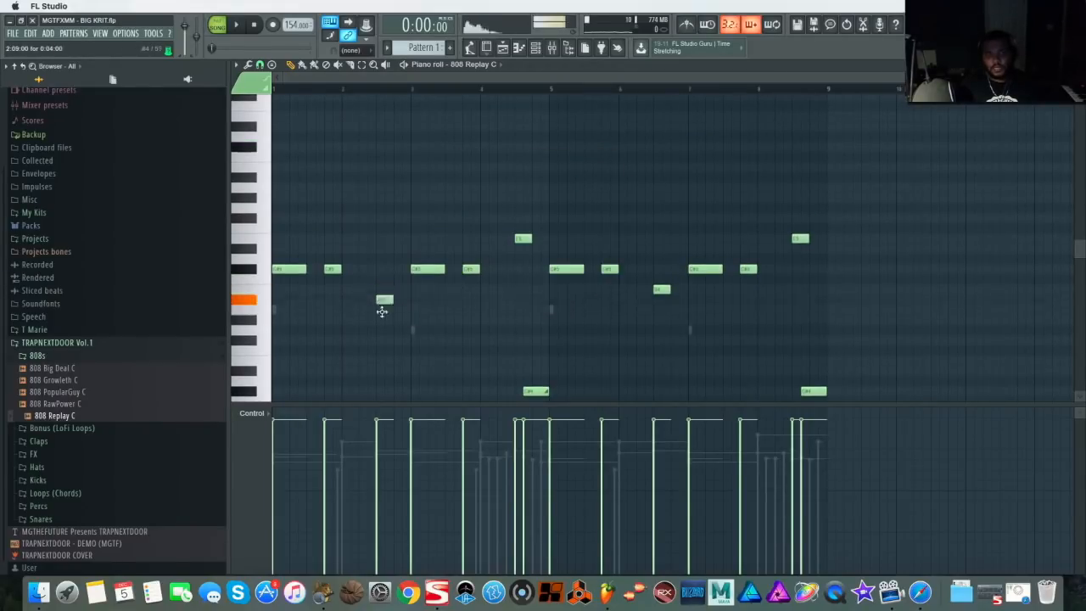
pyautogui.click(400, 289)
pyautogui.press('space')
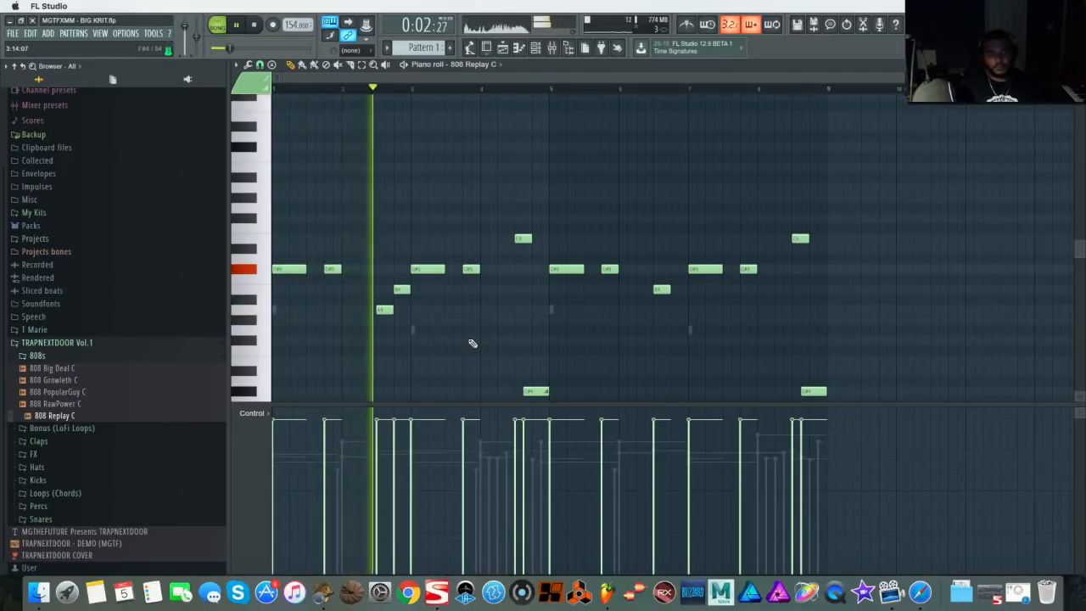
pyautogui.press('space')
# Raise the new bar 2 note one octave to B5, make it a slide note and play the line
pyautogui.click(401, 290)
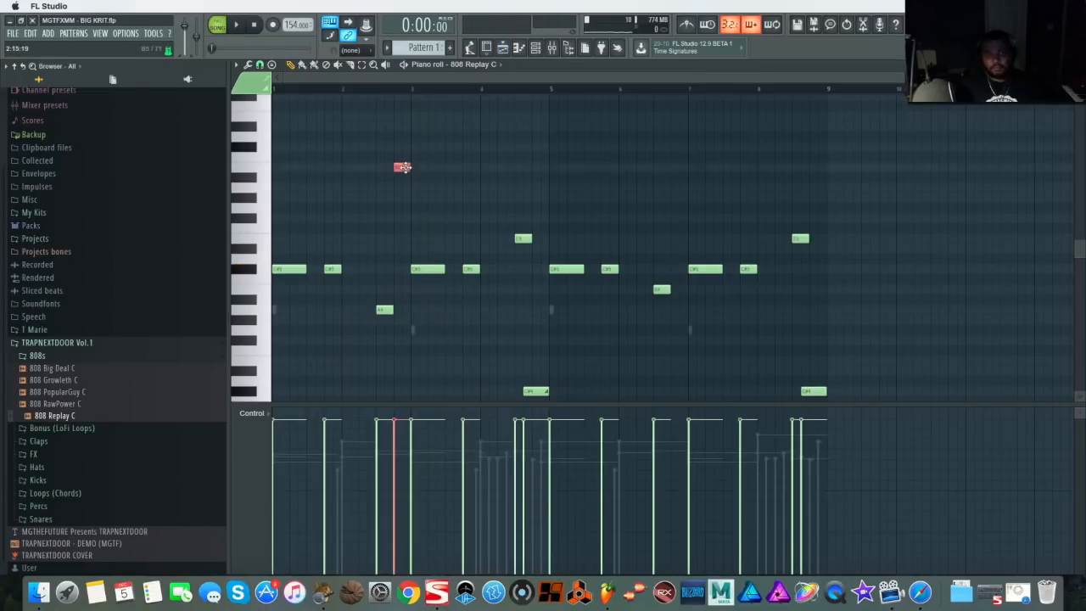
pyautogui.doubleClick(404, 167)
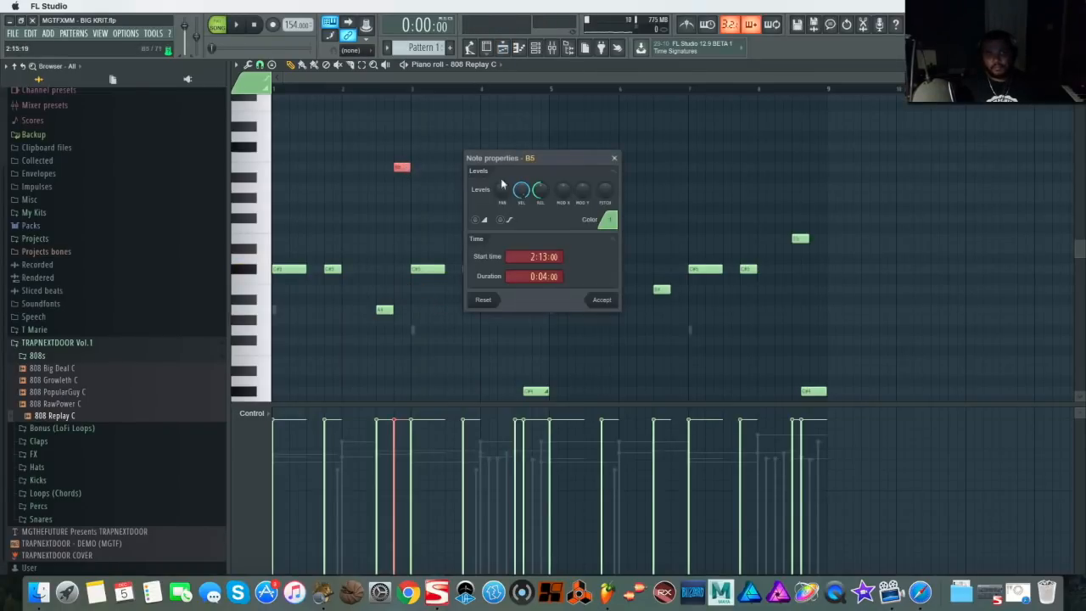
pyautogui.click(601, 298)
pyautogui.press('space')
# Replace bar 6's B4 note with copies of bar 2's A4 note and B5 slide, and add a four-step B4 at 8:05
pyautogui.rightClick(663, 288)
pyautogui.moveTo(398, 325); pyautogui.dragTo(662, 315)
pyautogui.click(618, 187)
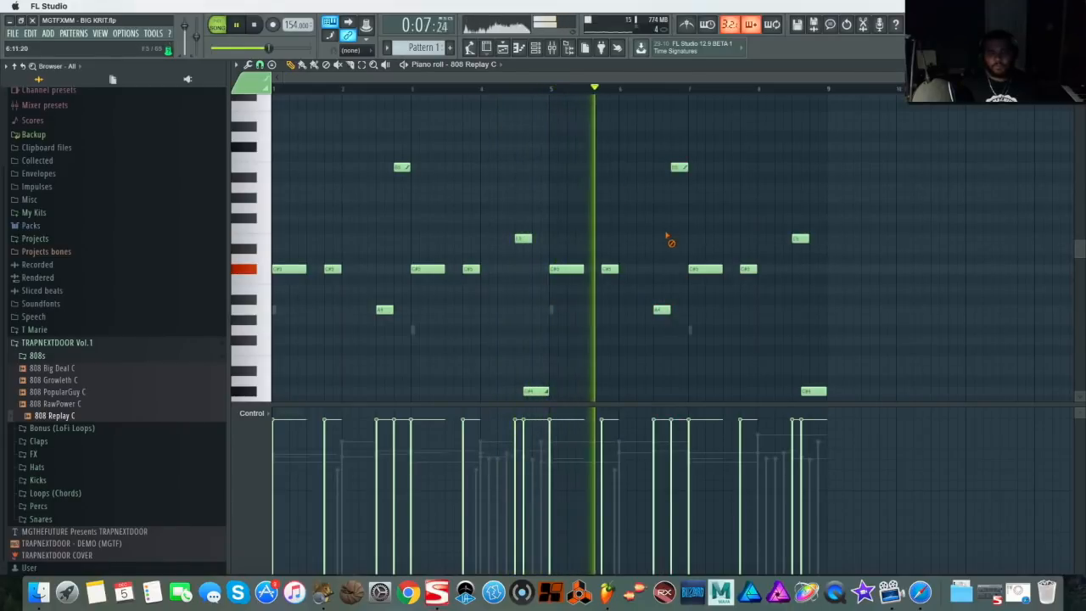
pyautogui.click(776, 288)
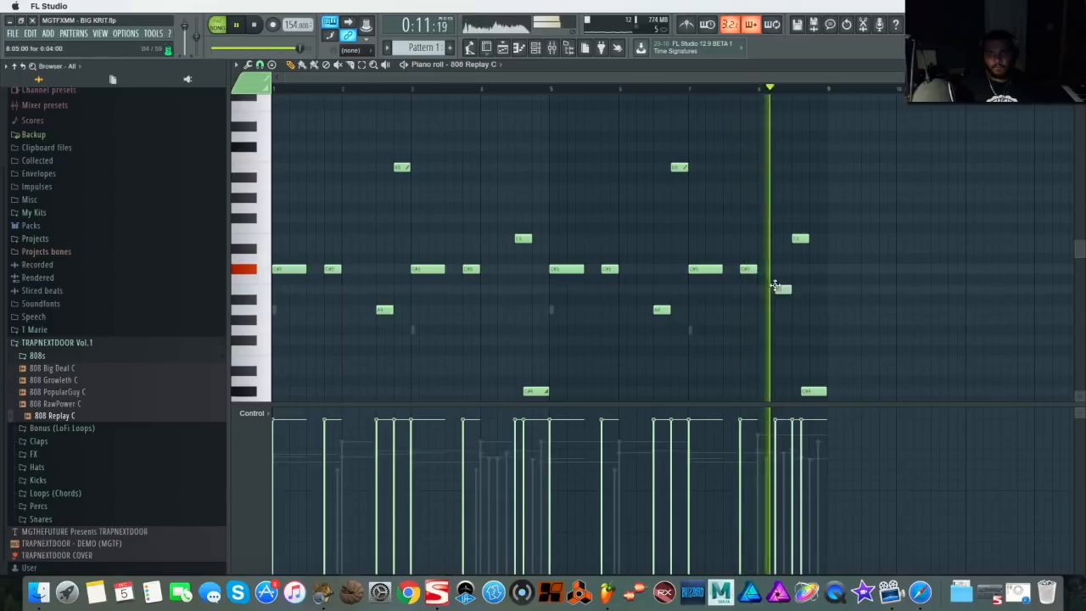
# Move the 808 Replay C channel directly above Kick Law and route it and the five drum channels to mixer tracks 1 to 6
pyautogui.click(456, 303)
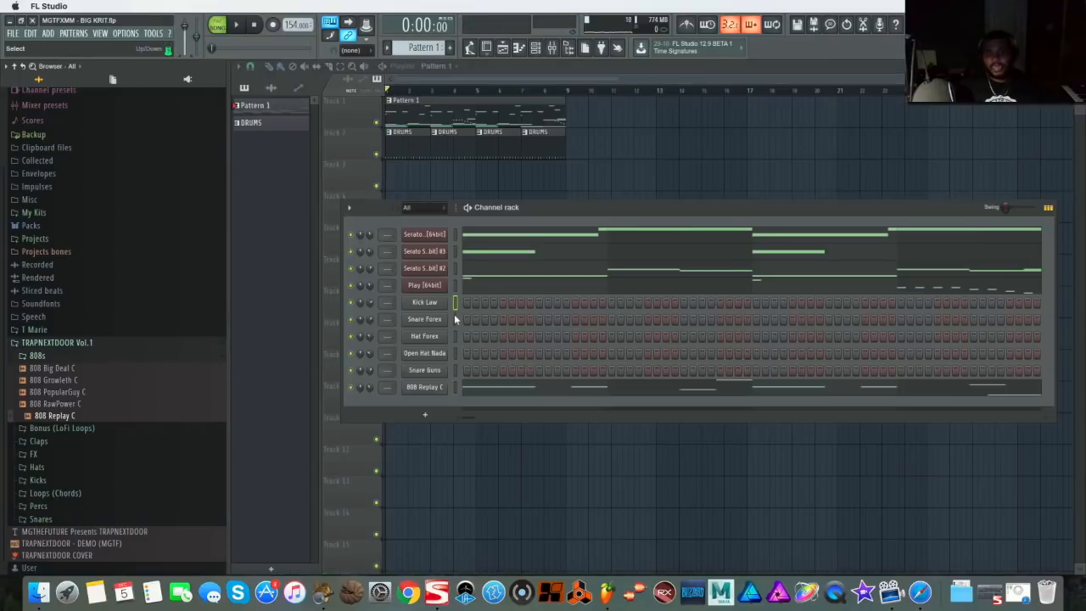
pyautogui.hotkey('alt', 'Up')
pyautogui.hotkey('alt', 'Up')
pyautogui.hotkey('alt', 'Up')
pyautogui.hotkey('alt', 'Up')
pyautogui.hotkey('alt', 'Up')
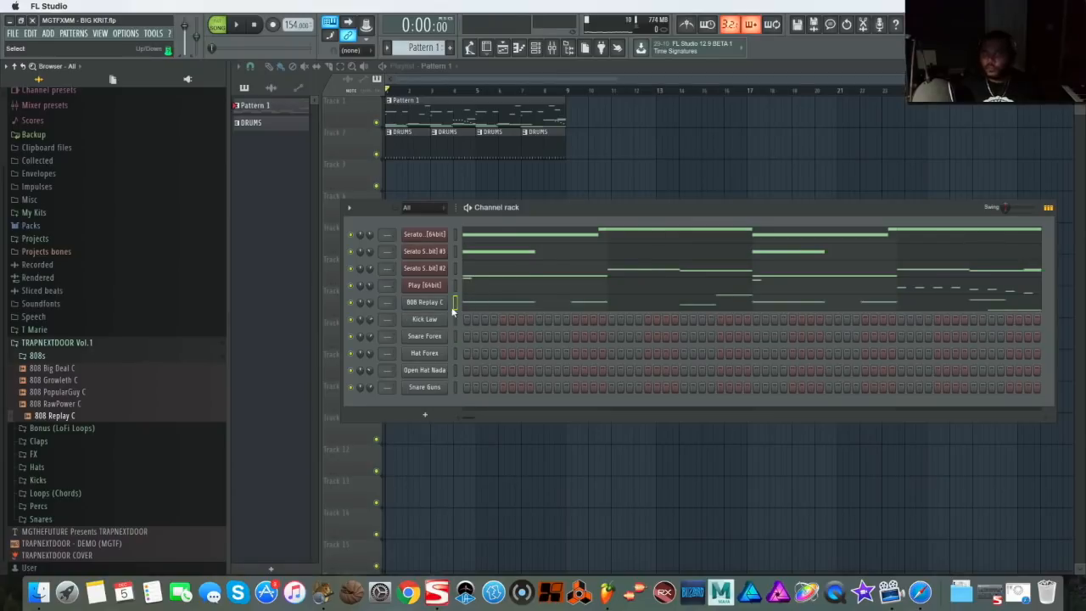
pyautogui.hotkey('ctrl', 'l')
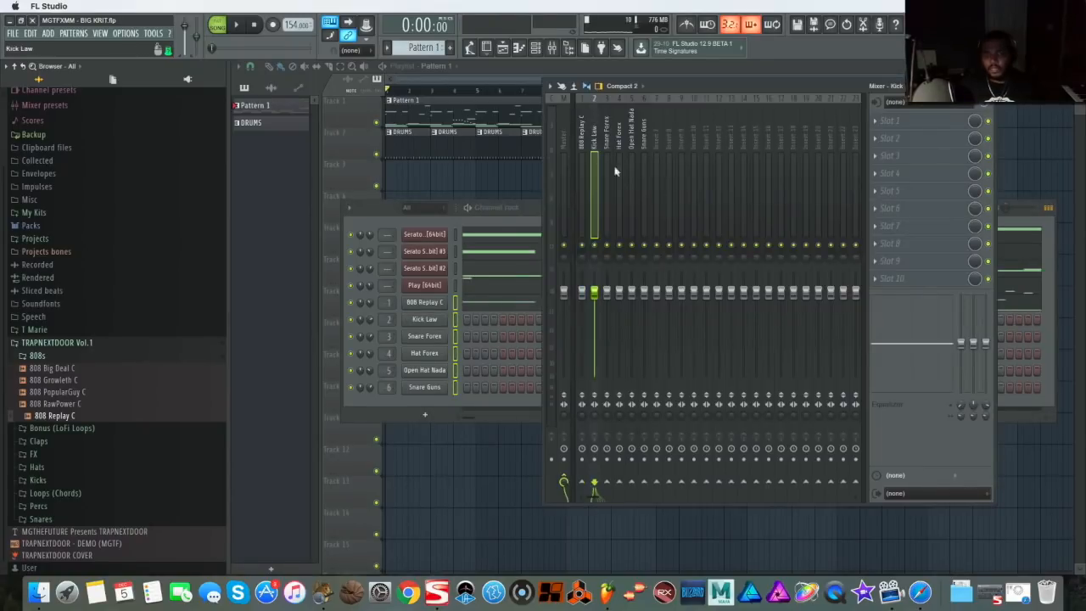
# Load Fruity Peak Controller in the first effect slot of the Kick Law mixer track
pyautogui.click(879, 123)
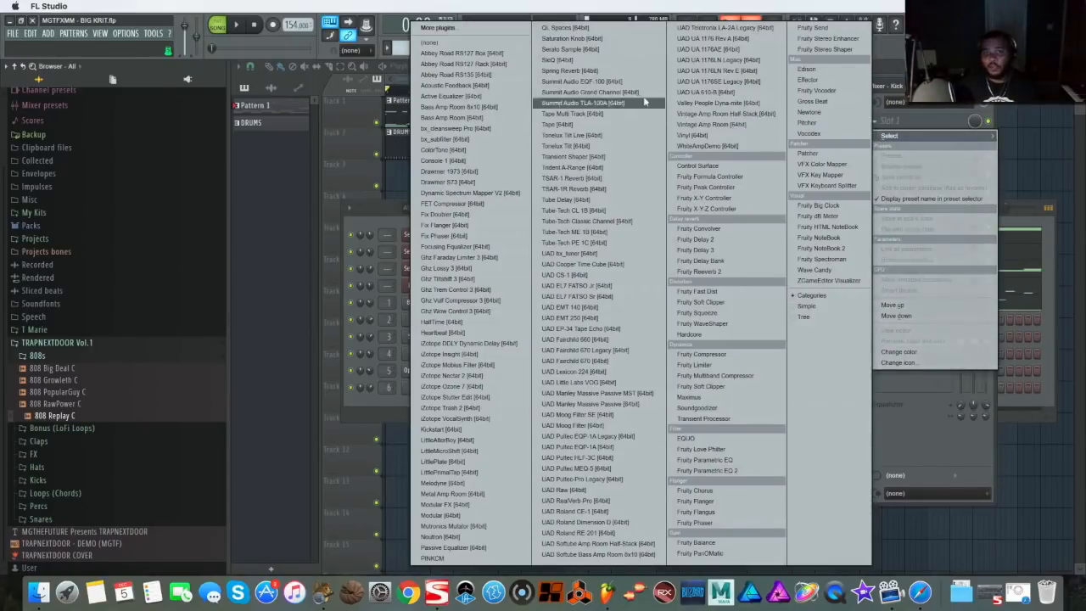
pyautogui.click(704, 187)
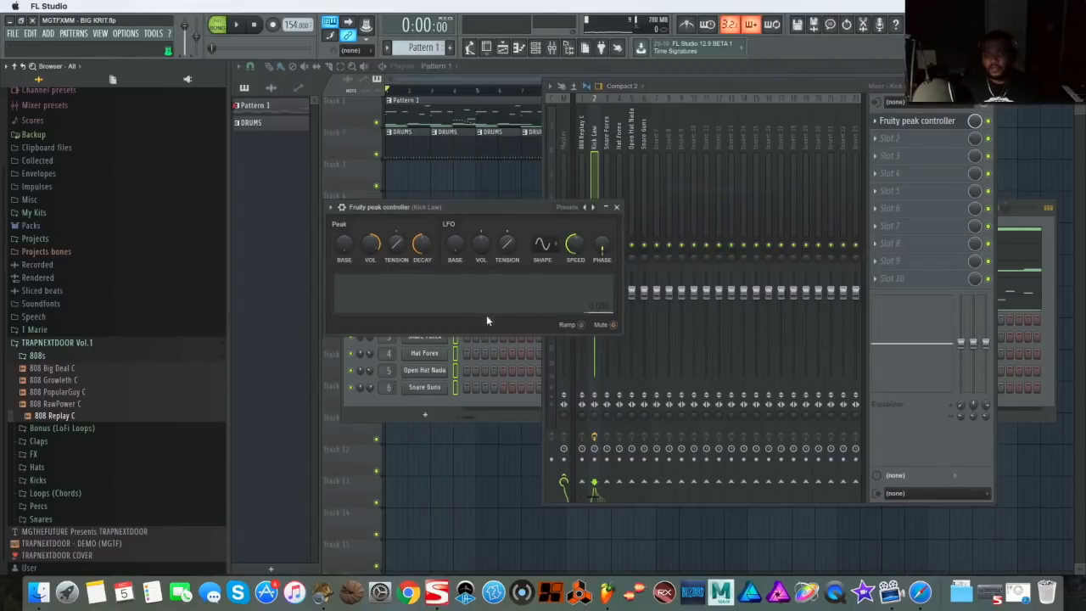
pyautogui.click(616, 207)
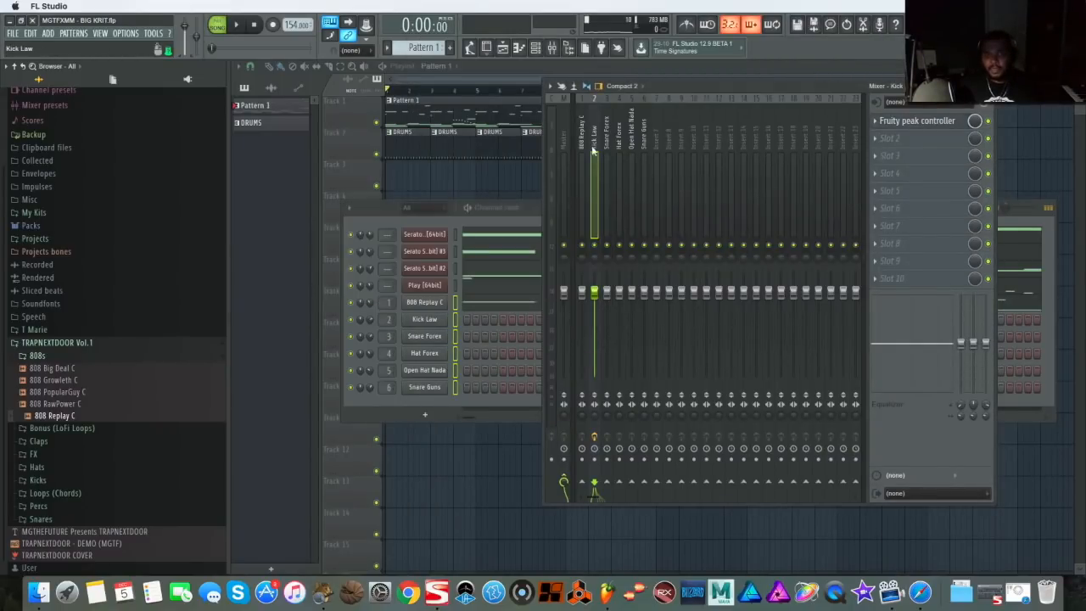
# Link the 808 Replay C mixer track's volume to the internal controller Peak ctrl - Peak with the 1-Input mapping formula
pyautogui.click(582, 136)
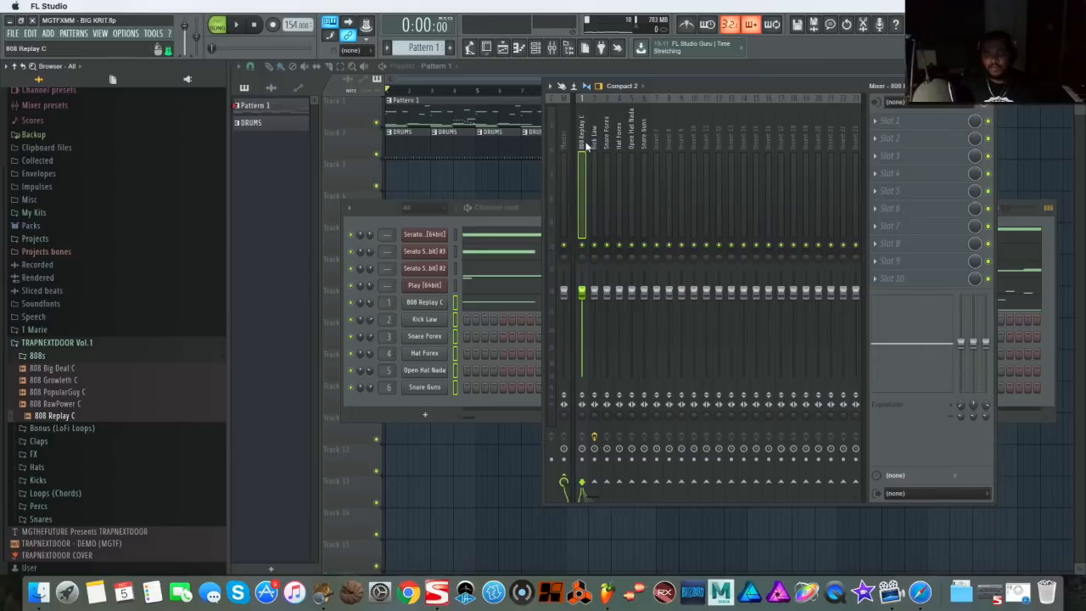
pyautogui.rightClick(584, 293)
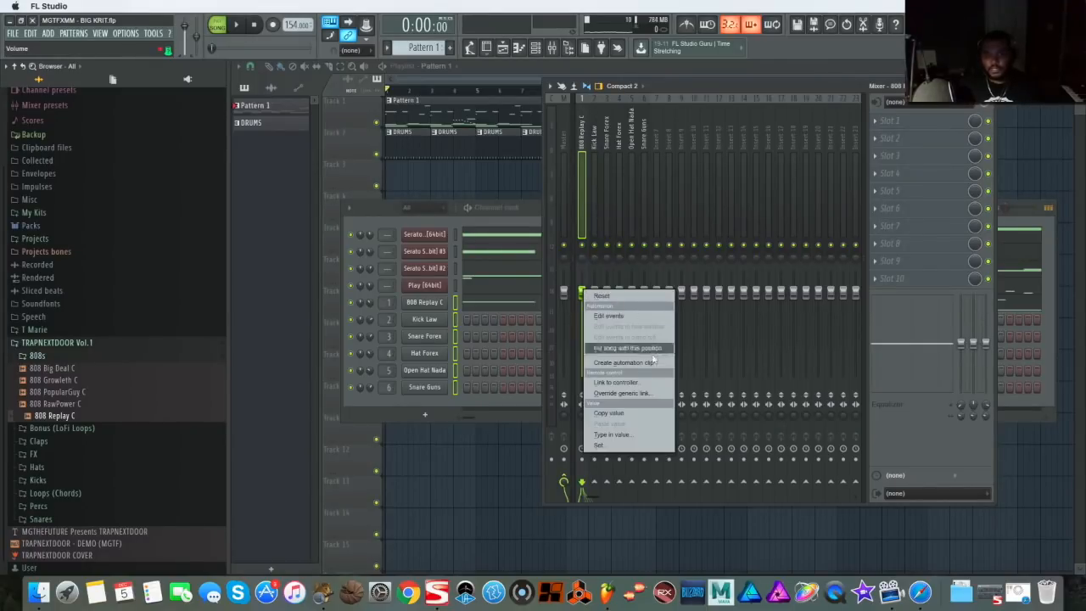
pyautogui.click(606, 382)
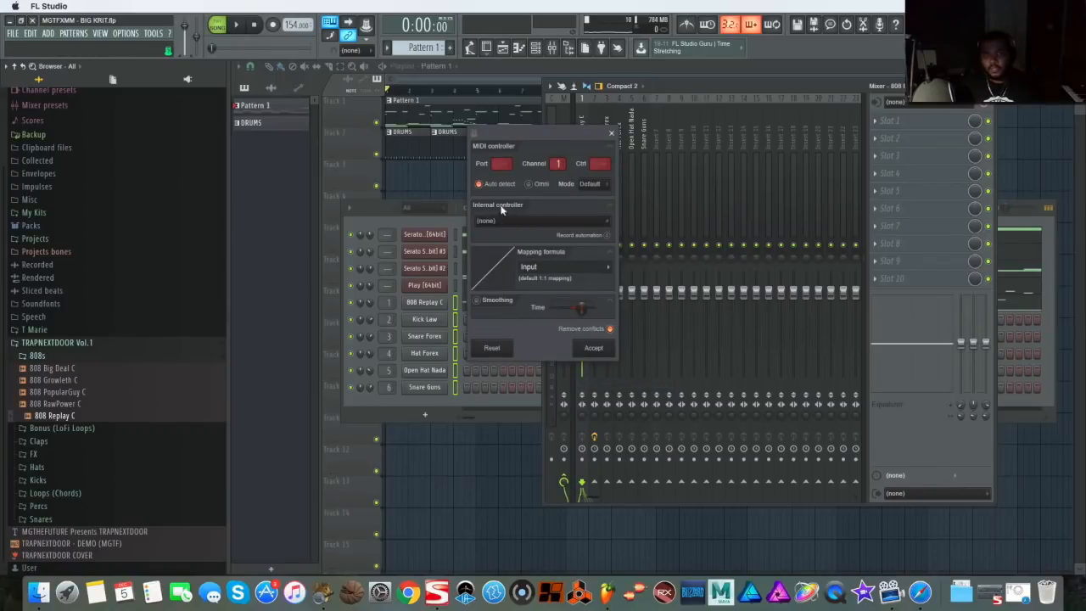
pyautogui.click(557, 222)
pyautogui.click(500, 280)
pyautogui.click(607, 268)
pyautogui.click(657, 302)
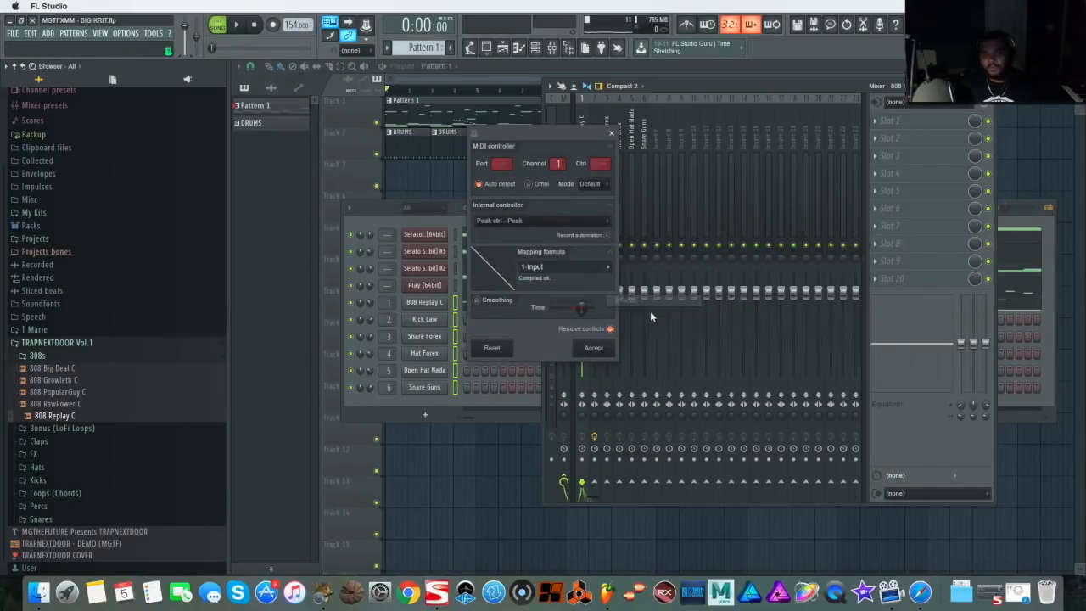
pyautogui.click(591, 348)
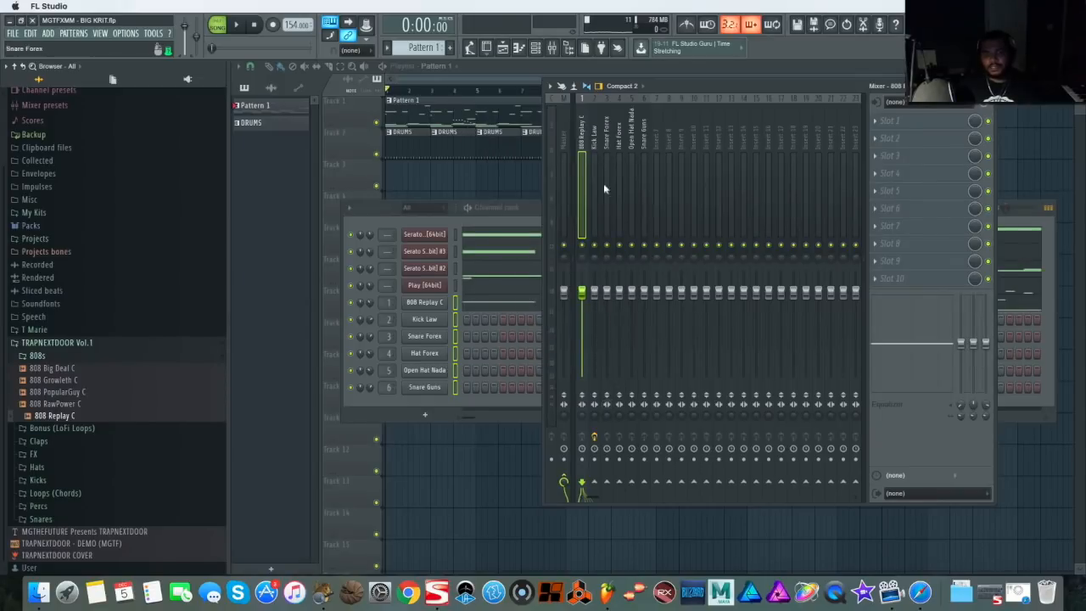
# Adjust the peak controller's Peak base and volume on the Kick Law track while the song plays
pyautogui.click(596, 134)
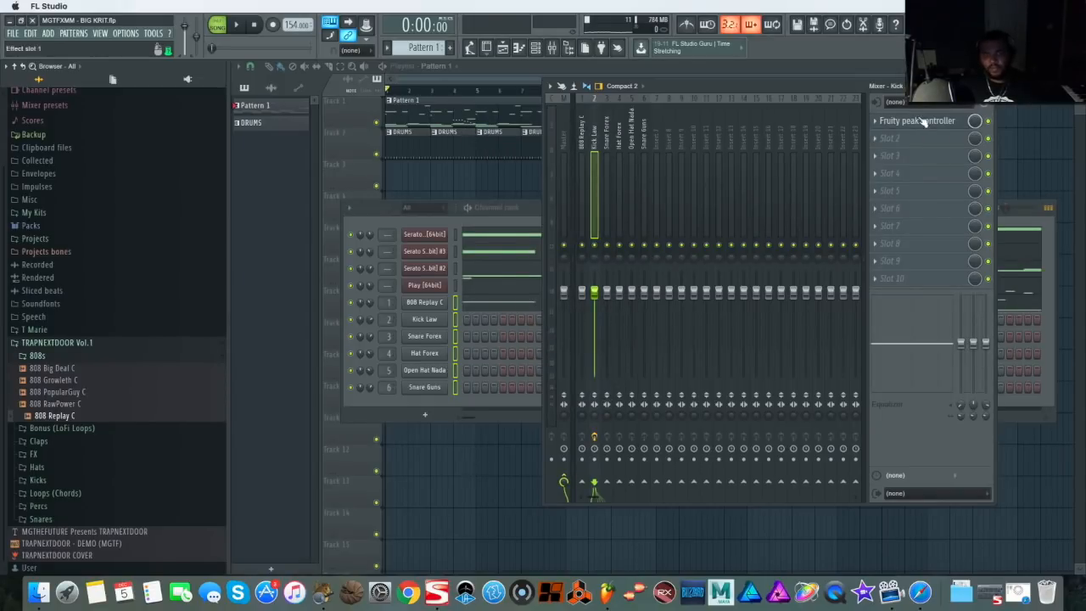
pyautogui.click(921, 122)
pyautogui.press('space')
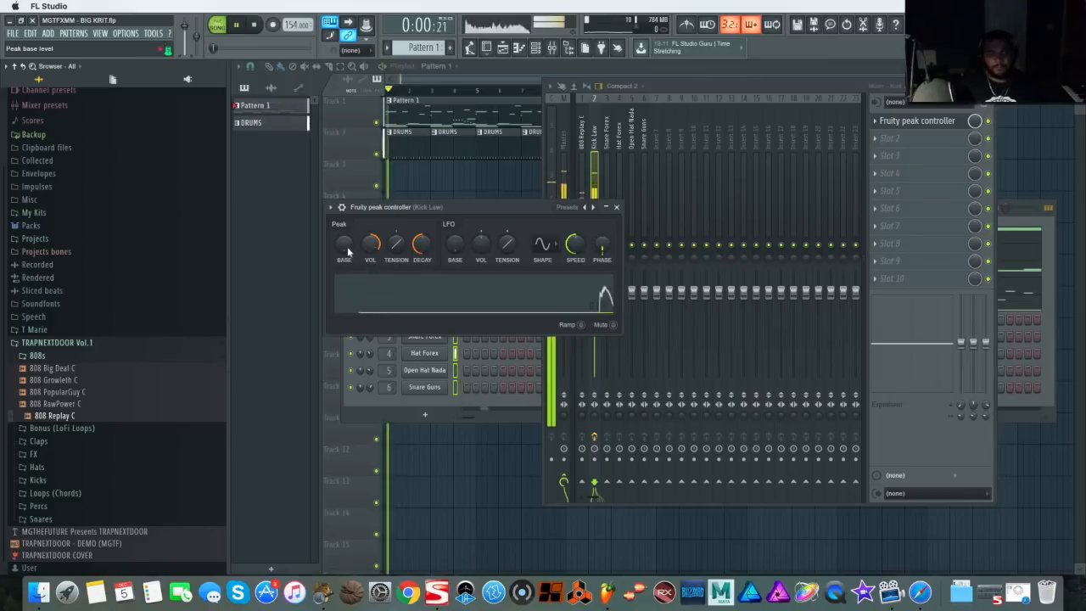
pyautogui.moveTo(501, 208); pyautogui.dragTo(685, 403)
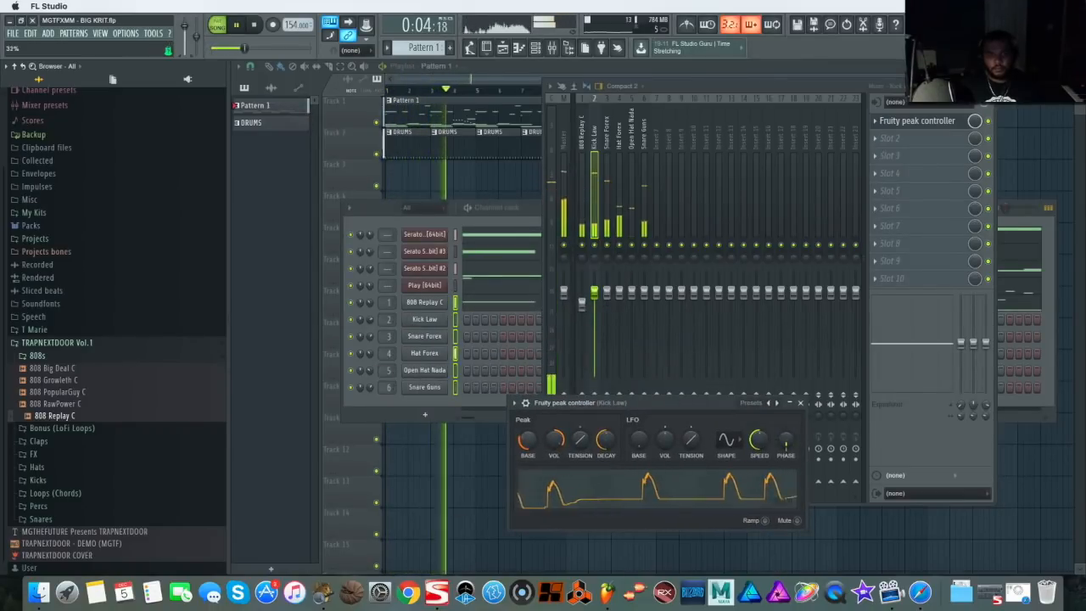
pyautogui.moveTo(556, 443); pyautogui.dragTo(557, 471)
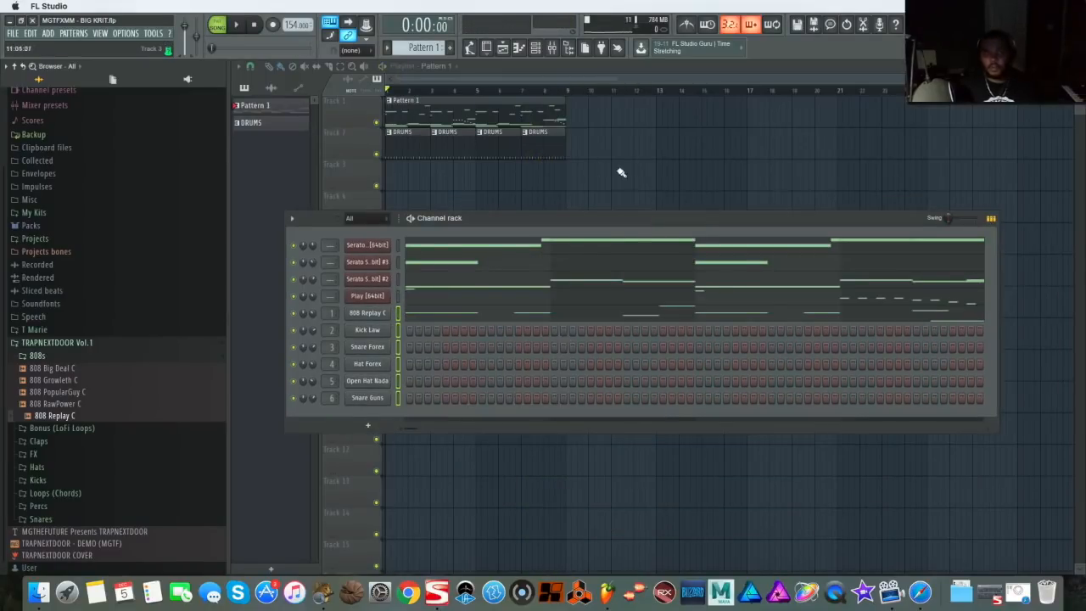
# Split the DRUMS pattern by channel in the playlist
pyautogui.press('F6')
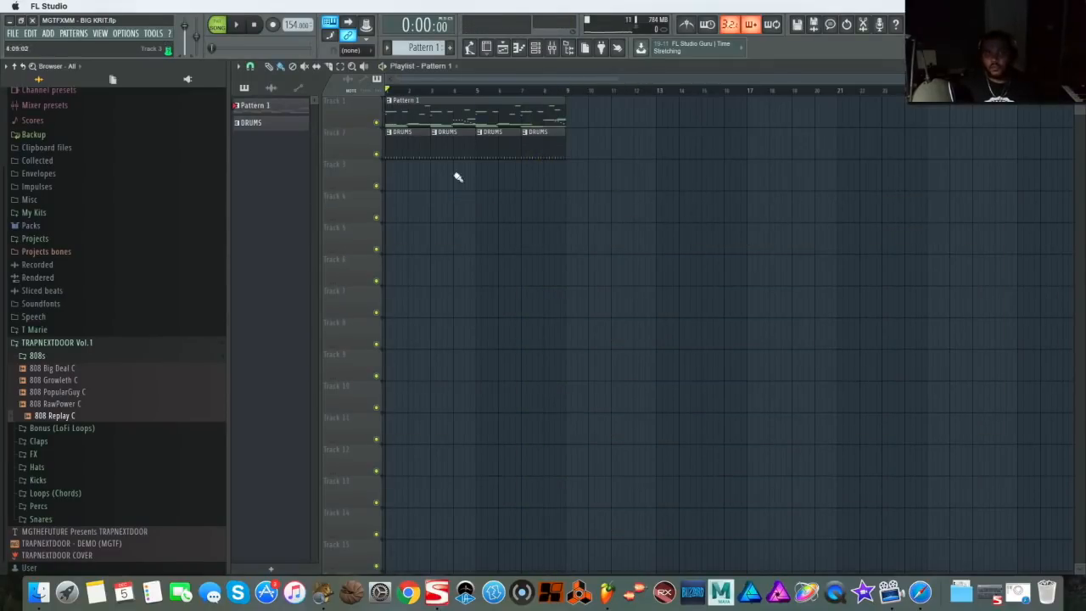
pyautogui.rightClick(267, 122)
pyautogui.click(298, 297)
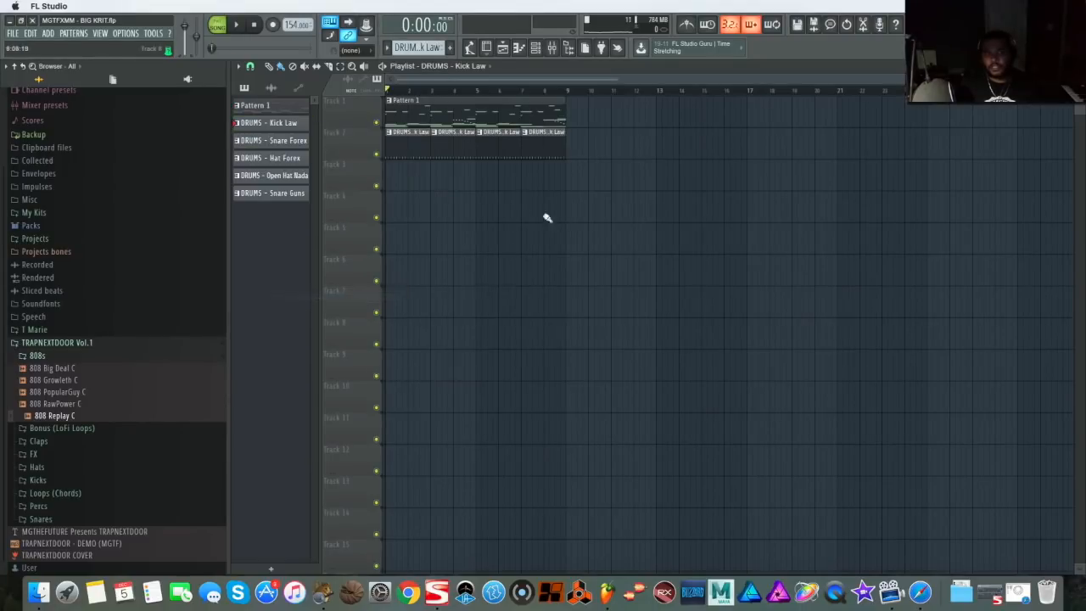
# Lay out the split drum clips on separate tracks over bars 1–2 and delete the remaining drum clips from Track 2
pyautogui.moveTo(1070, 79); pyautogui.dragTo(775, 89)
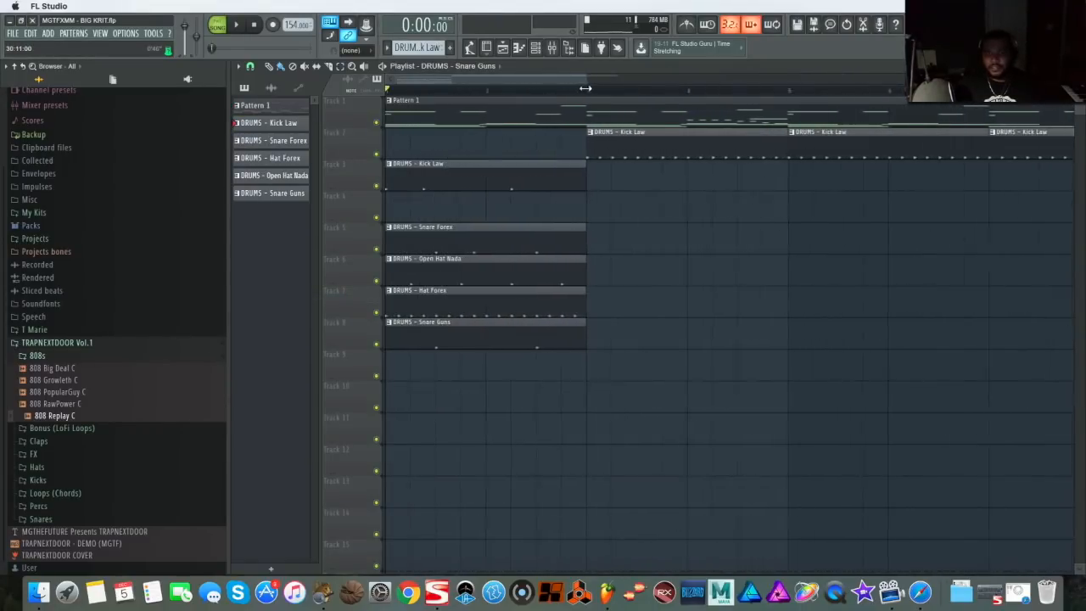
pyautogui.moveTo(811, 155); pyautogui.dragTo(485, 157)
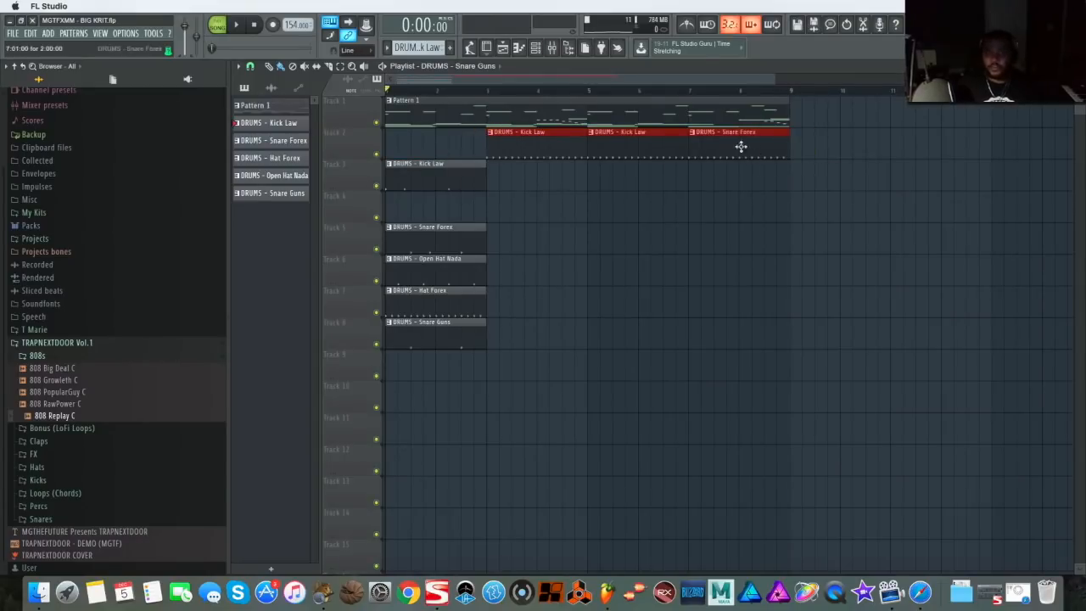
pyautogui.rightClick(546, 145)
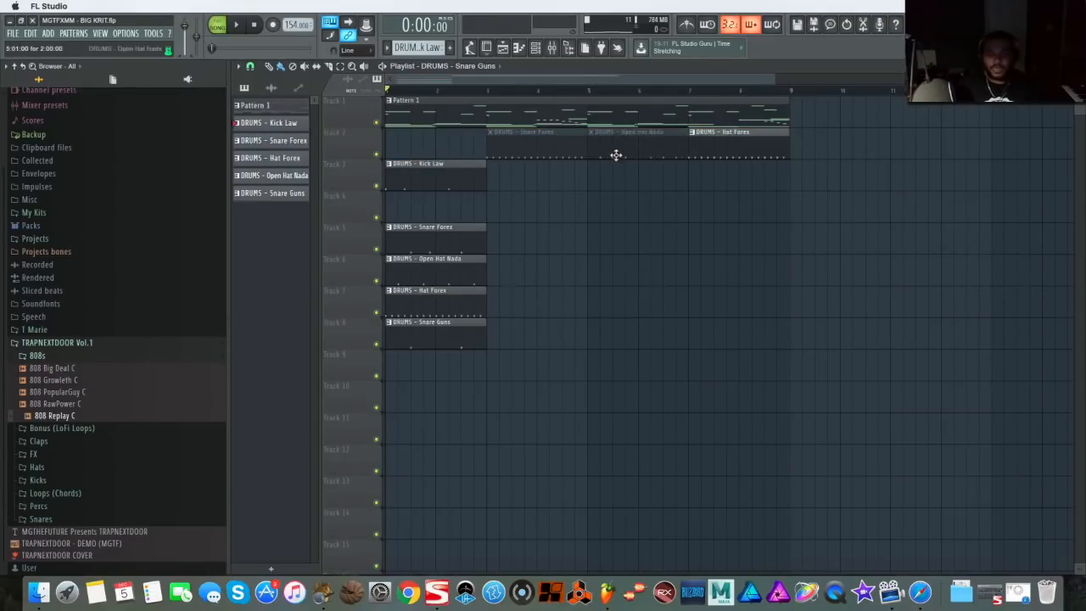
pyautogui.rightClick(555, 147)
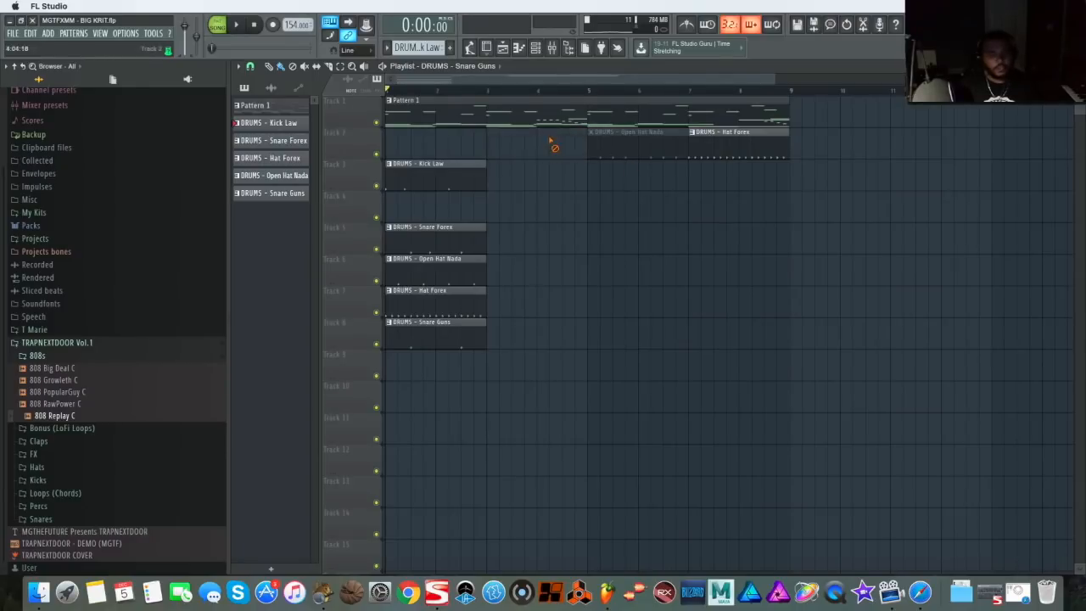
pyautogui.rightClick(694, 137)
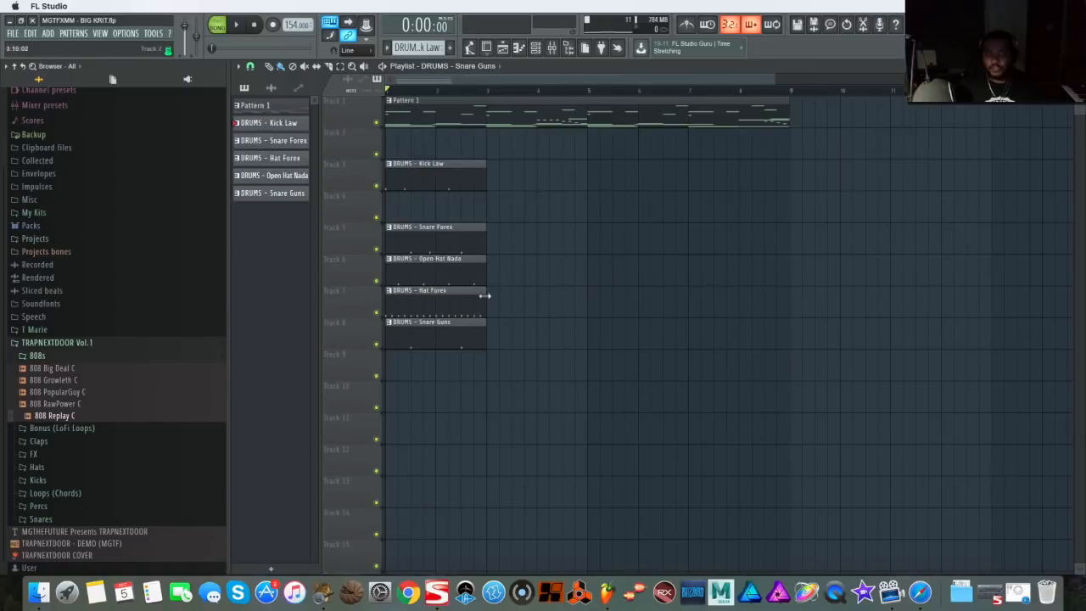
# Place two Hat Forex clips and two Snare Guns clips over bars 5–8 and repeat the Kick Law clip through bar 8
pyautogui.moveTo(408, 298); pyautogui.dragTo(616, 298)
pyautogui.moveTo(729, 315)
pyautogui.mouseDown()
pyautogui.moveTo(756, 310)
pyautogui.moveTo(726, 309)
pyautogui.mouseUp()
pyautogui.moveTo(441, 339); pyautogui.dragTo(617, 215)
pyautogui.moveTo(702, 208); pyautogui.dragTo(739, 210)
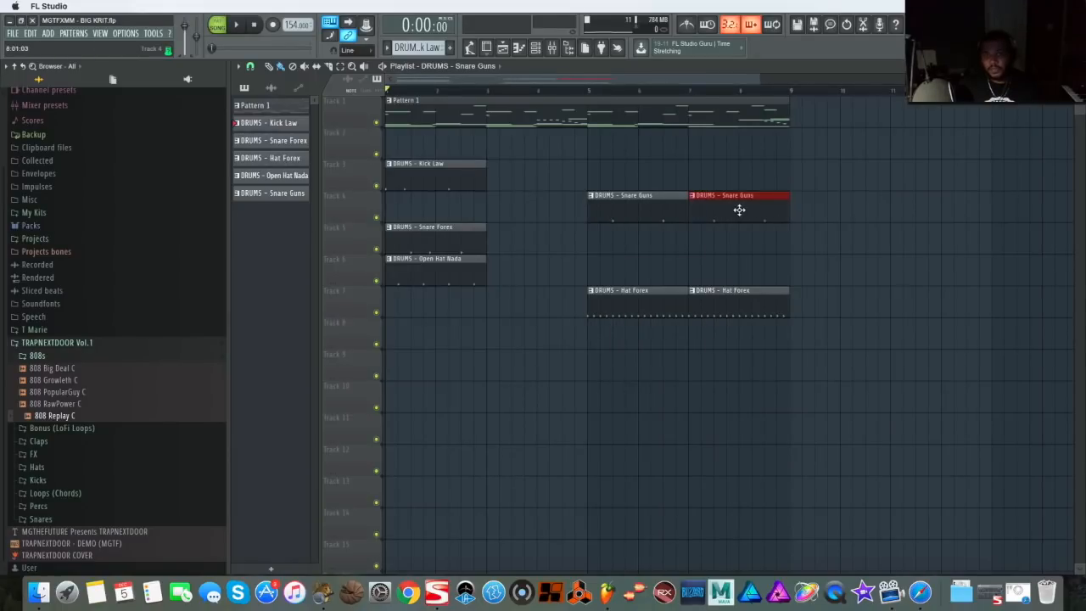
pyautogui.moveTo(526, 162); pyautogui.dragTo(421, 310)
pyautogui.moveTo(400, 181); pyautogui.dragTo(708, 172)
# Play back the 16-bar arrangement, trim the start of the first 808 Replay C clip to 4:09 and play it again
pyautogui.click(880, 218)
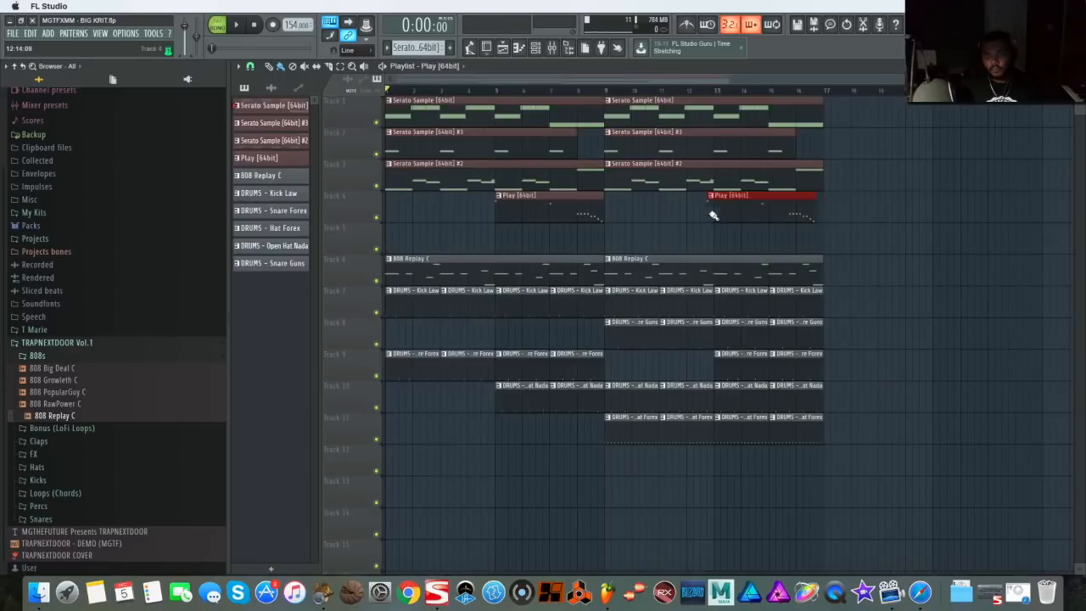
pyautogui.press('space')
pyautogui.click(897, 226)
pyautogui.press('space')
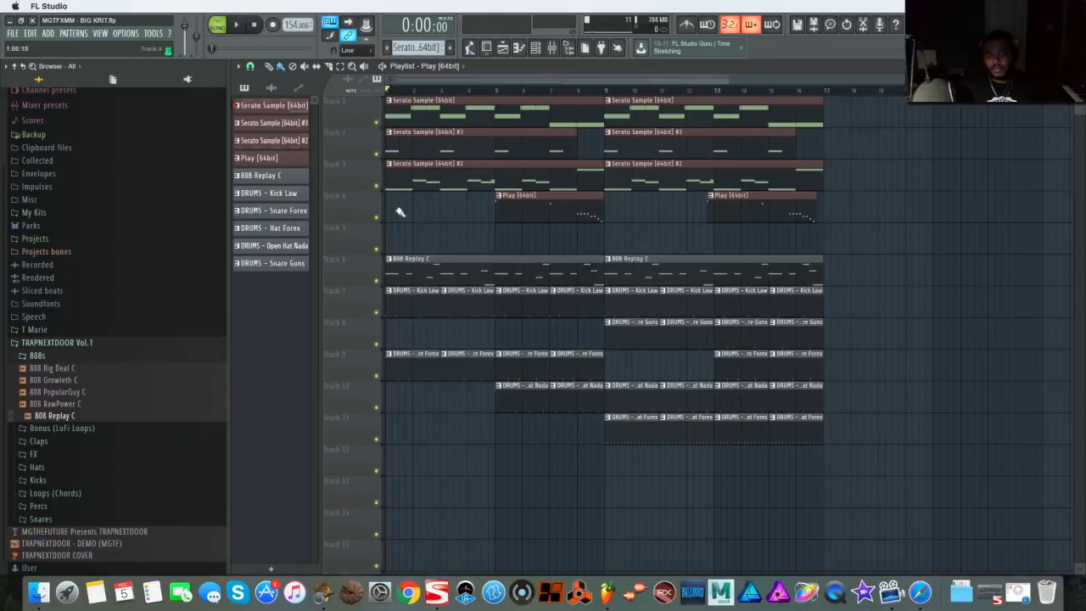
pyautogui.moveTo(391, 267); pyautogui.dragTo(466, 273)
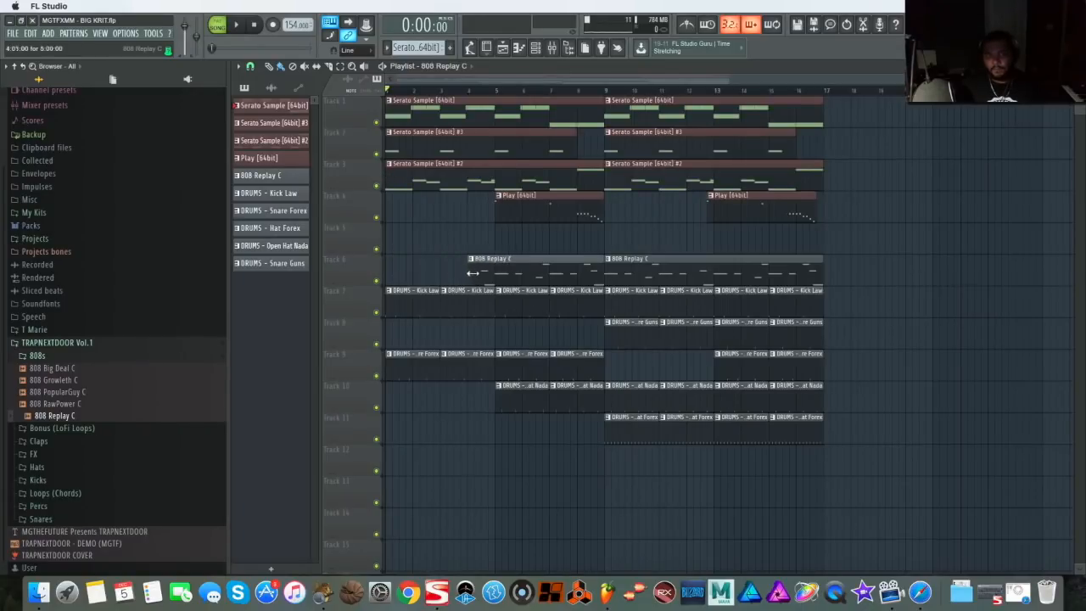
pyautogui.press('space')
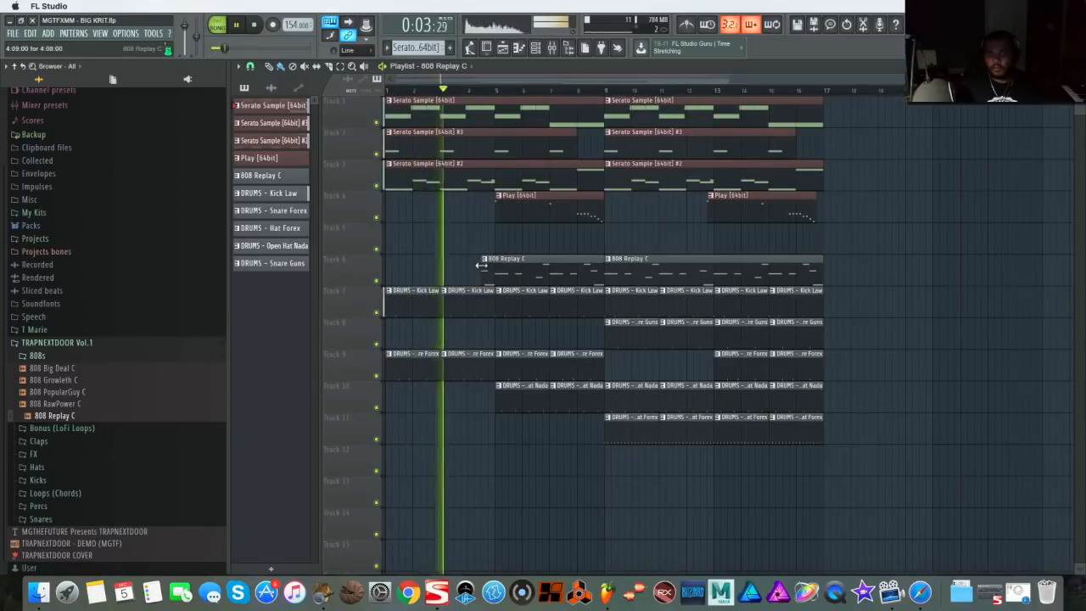
# Trim the start of the first 808 Replay C clip to bar 5 and play back the arrangement
pyautogui.moveTo(481, 267); pyautogui.dragTo(496, 267)
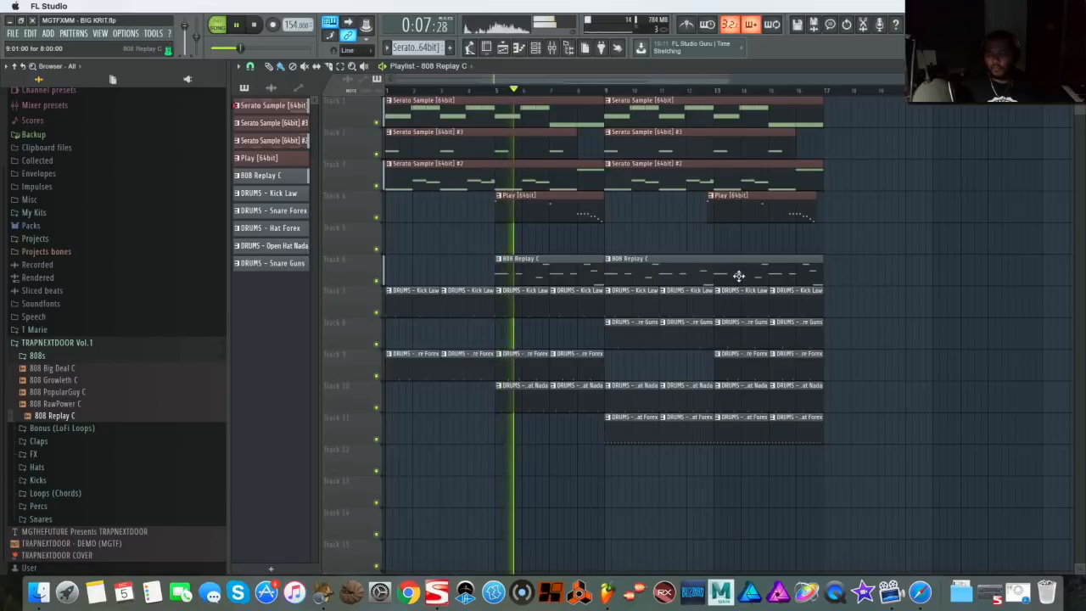
pyautogui.click(537, 51)
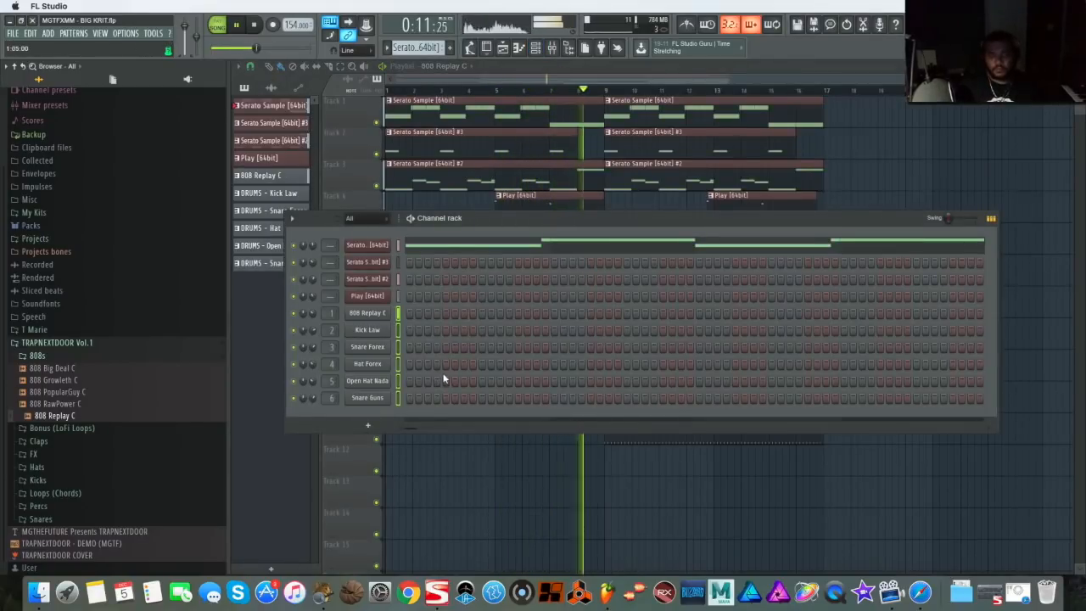
pyautogui.click(989, 194)
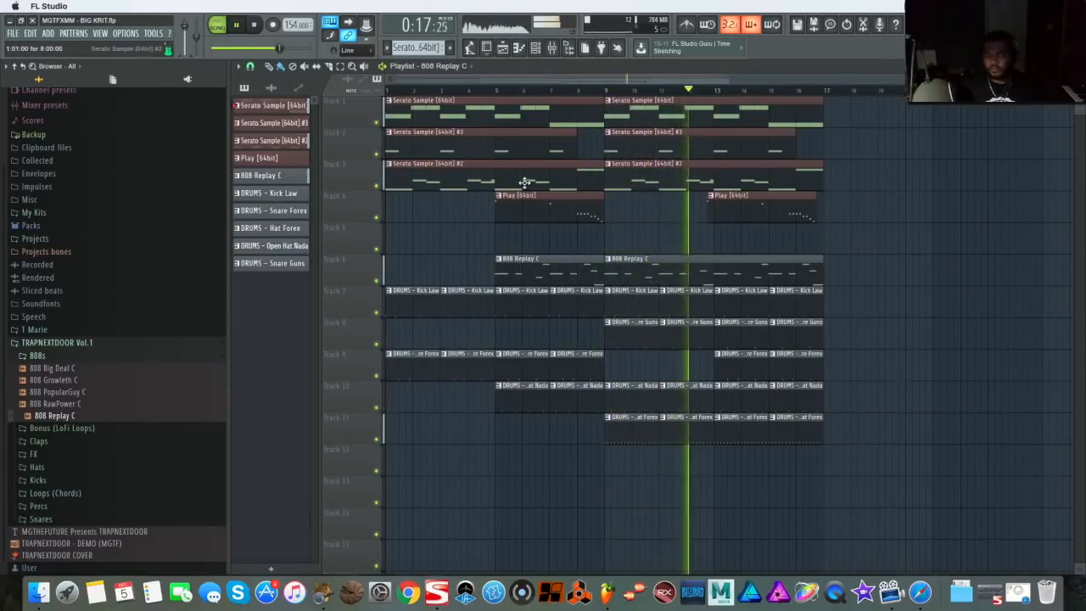
pyautogui.press('space')
# Assign the three Serato Sample channels to mixer tracks 10–12, route them into a BUS track on insert 15, and start playback
pyautogui.click(537, 49)
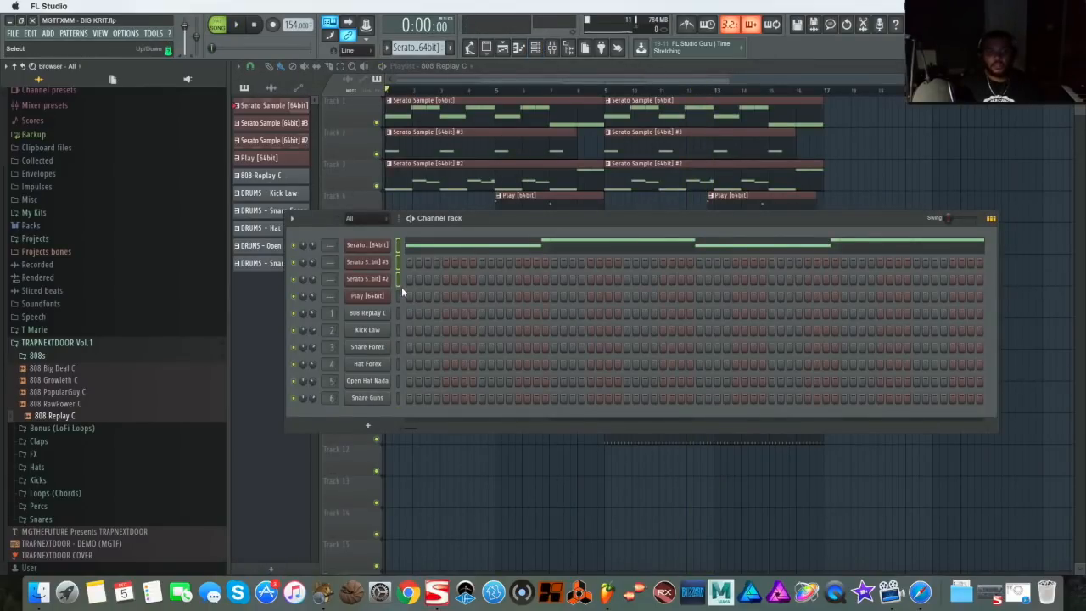
pyautogui.click(552, 48)
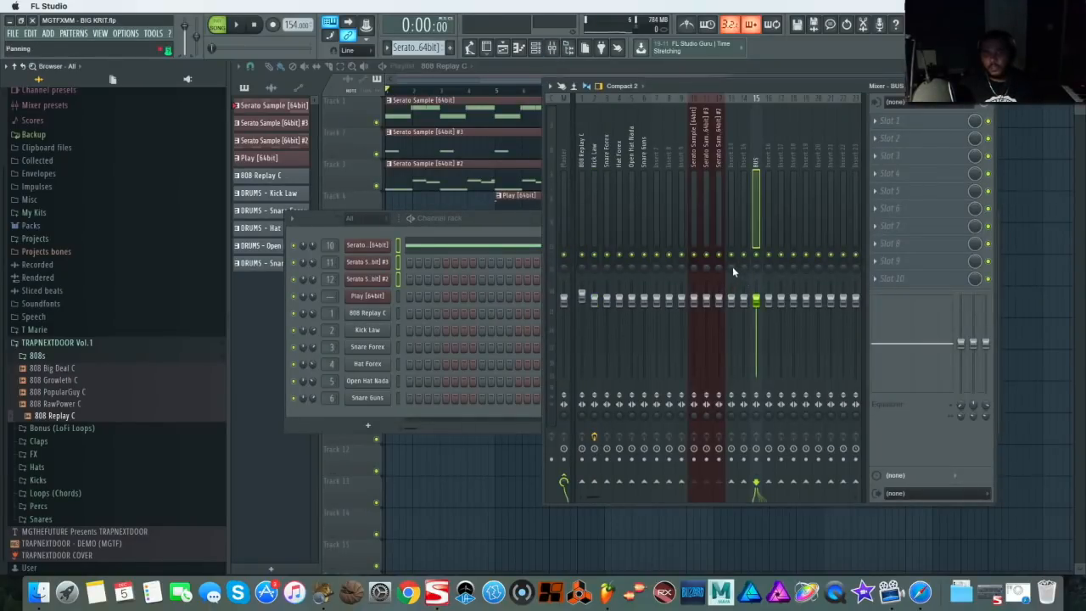
pyautogui.press('space')
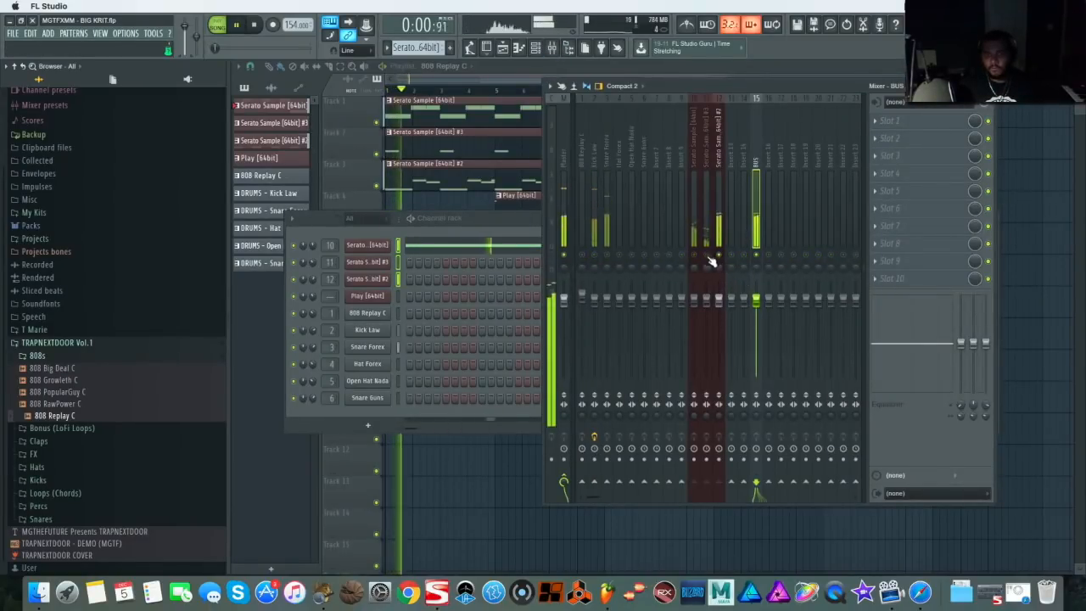
# Lower the faders of the three Serato Sample mixer tracks and pan Serato Sample and Serato Sample #3 off-centre while listening
pyautogui.moveTo(719, 300); pyautogui.dragTo(718, 315)
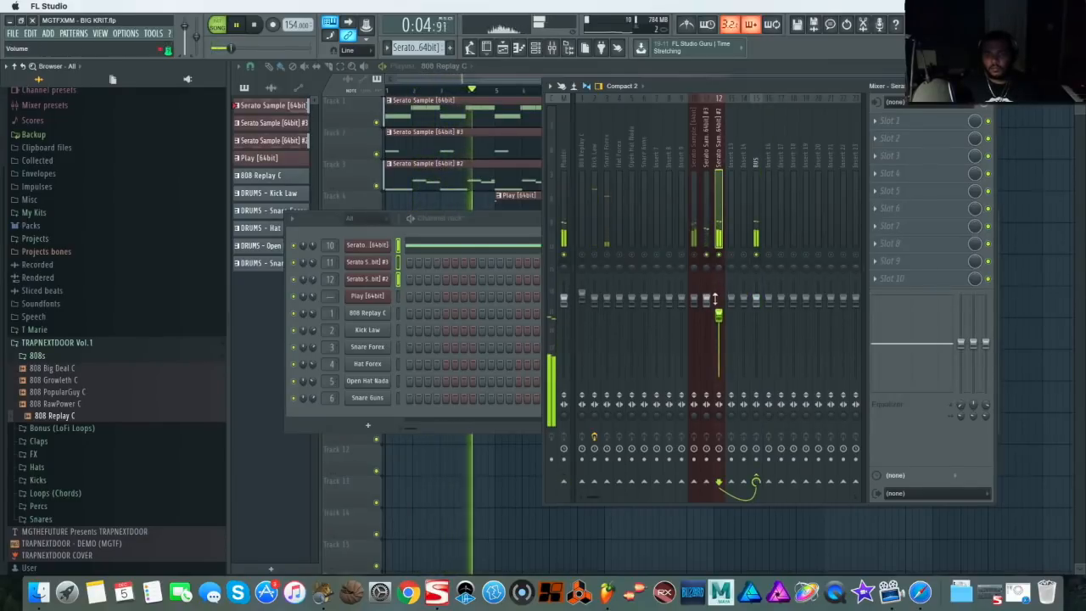
pyautogui.moveTo(708, 274); pyautogui.dragTo(708, 259)
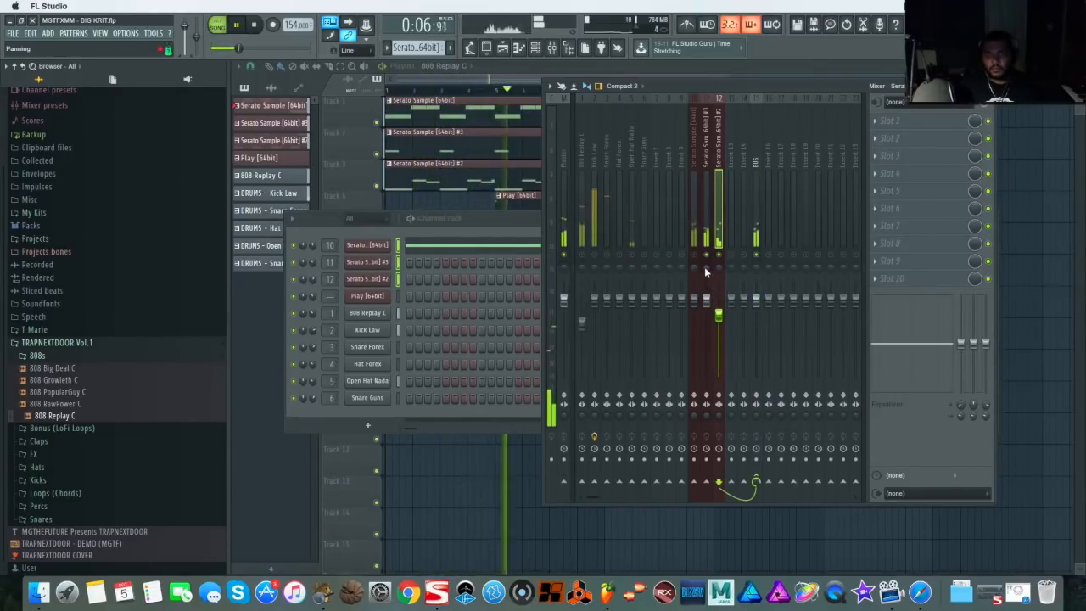
pyautogui.moveTo(705, 299); pyautogui.dragTo(694, 321)
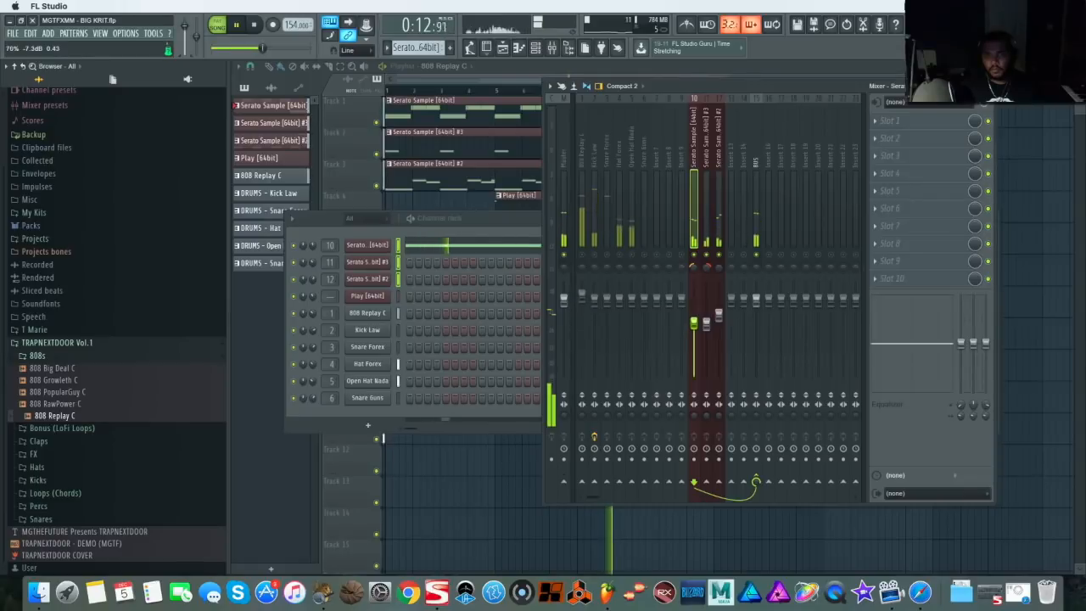
pyautogui.moveTo(694, 322); pyautogui.dragTo(694, 316)
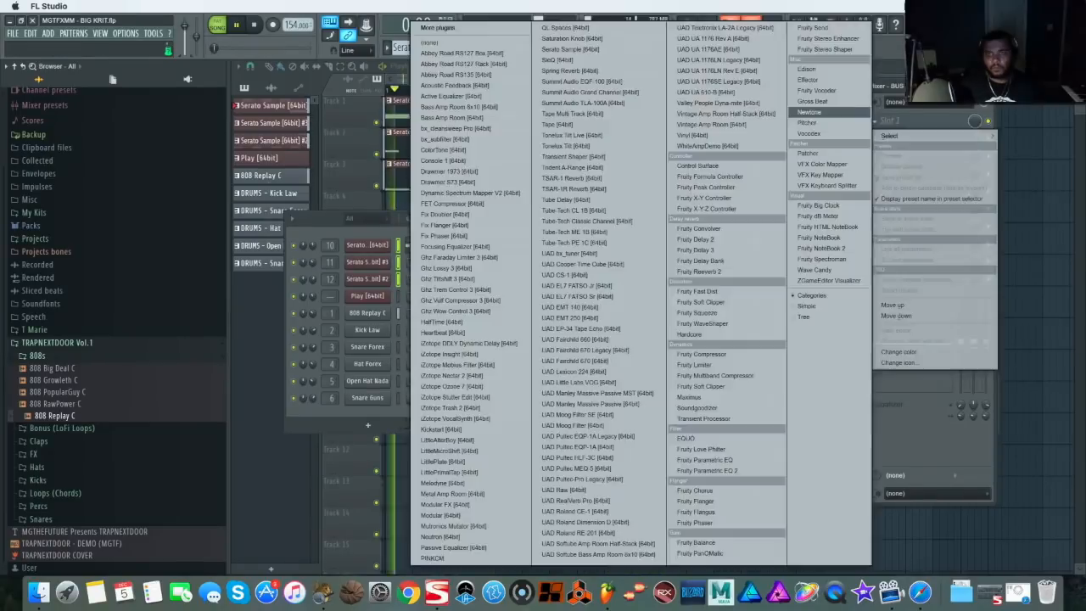
# Stop playback and load bx_cleansweep Pro in the first effect slot of the BUS track, placing its window over the mixer
pyautogui.click(731, 282)
pyautogui.press('space')
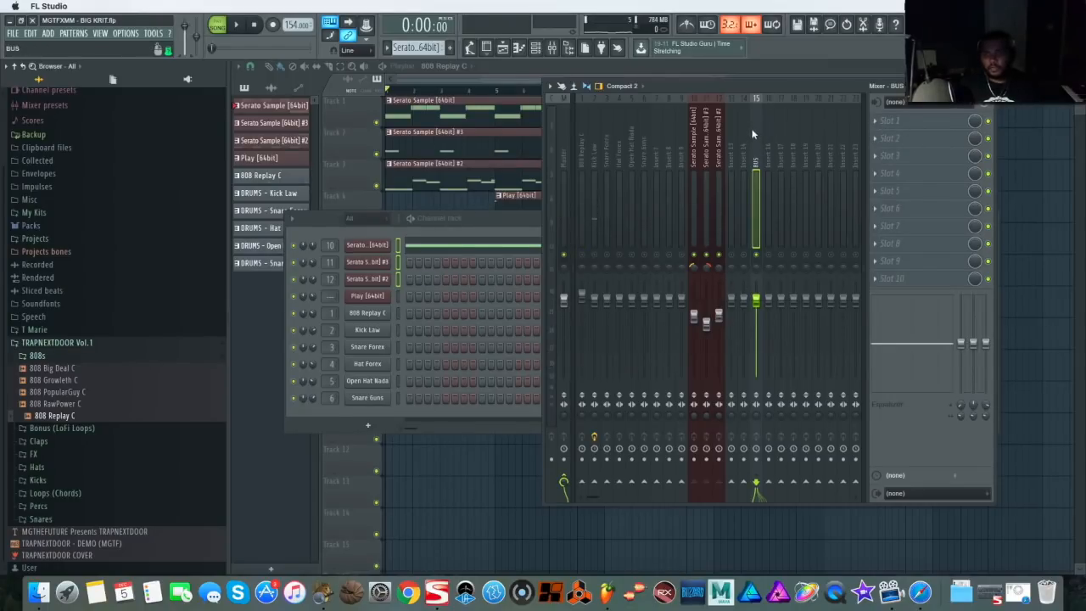
pyautogui.click(862, 120)
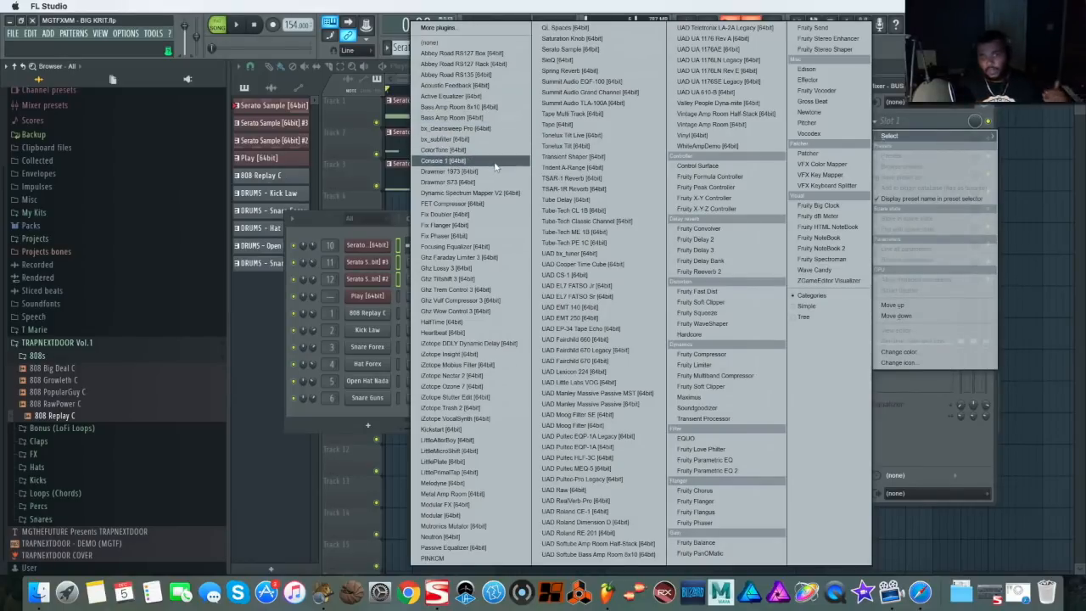
pyautogui.moveTo(500, 134); pyautogui.dragTo(498, 130)
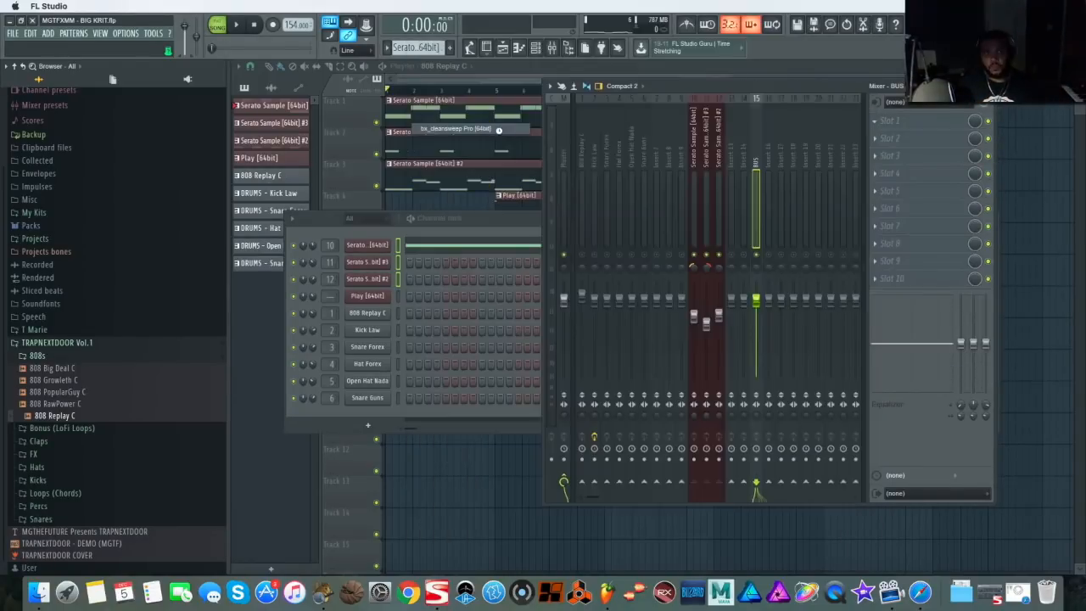
pyautogui.moveTo(760, 372); pyautogui.dragTo(755, 368)
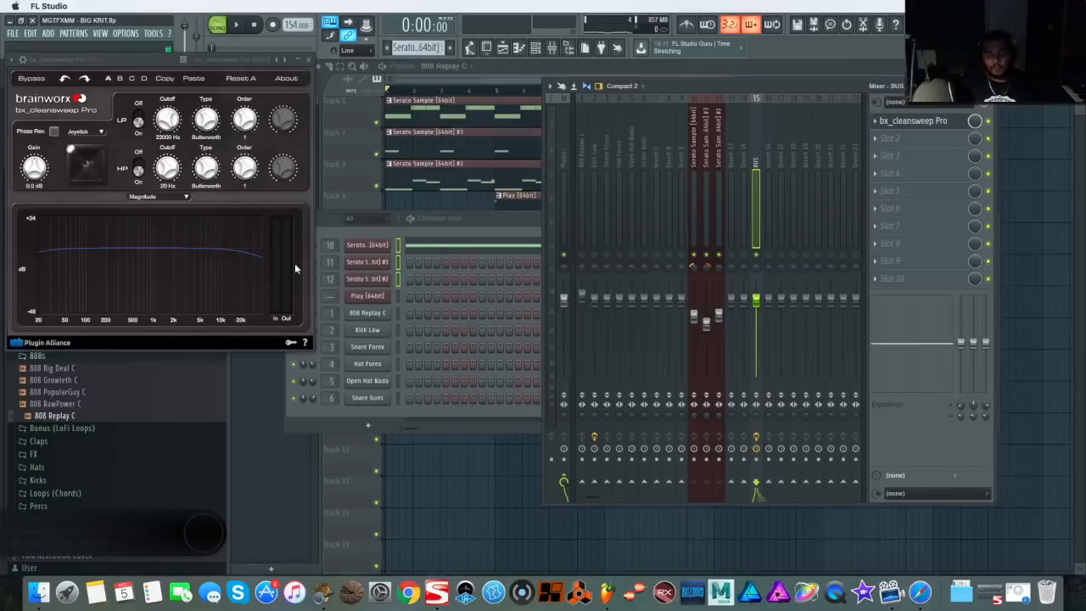
pyautogui.moveTo(178, 66); pyautogui.dragTo(716, 218)
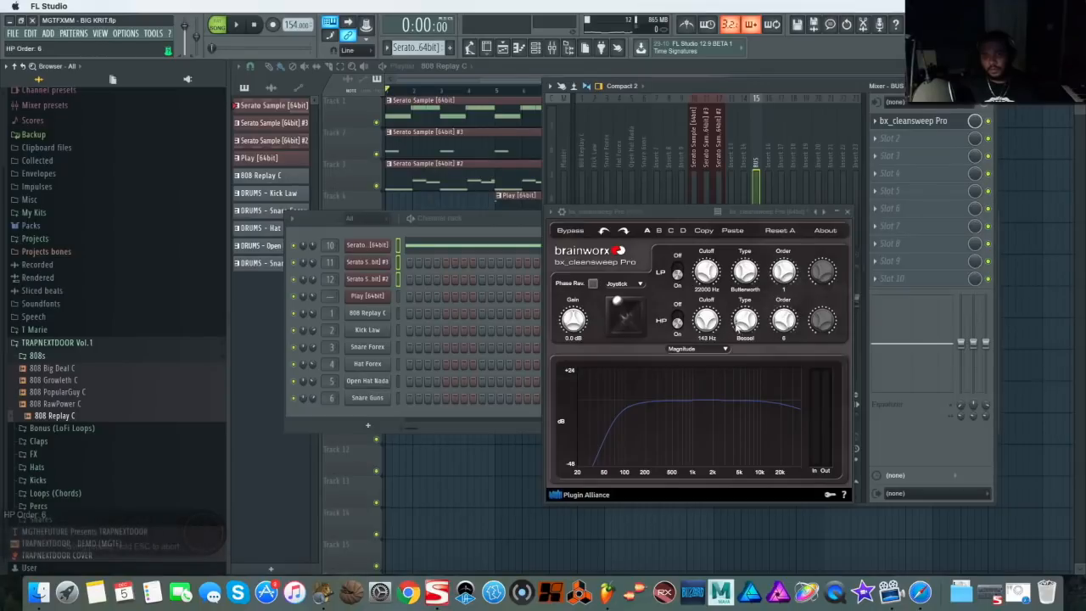
# Set the bx_cleansweep Pro high-pass filter to Chebyshev I, order 6, with a 154 Hz cutoff, and audition it briefly
pyautogui.moveTo(738, 327); pyautogui.dragTo(735, 303)
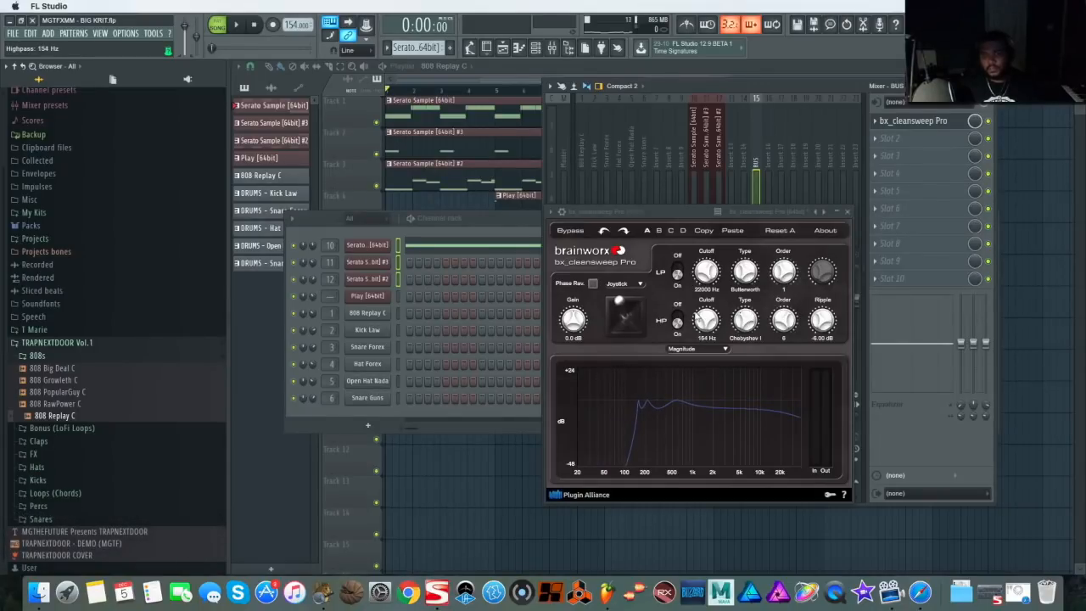
pyautogui.press('space')
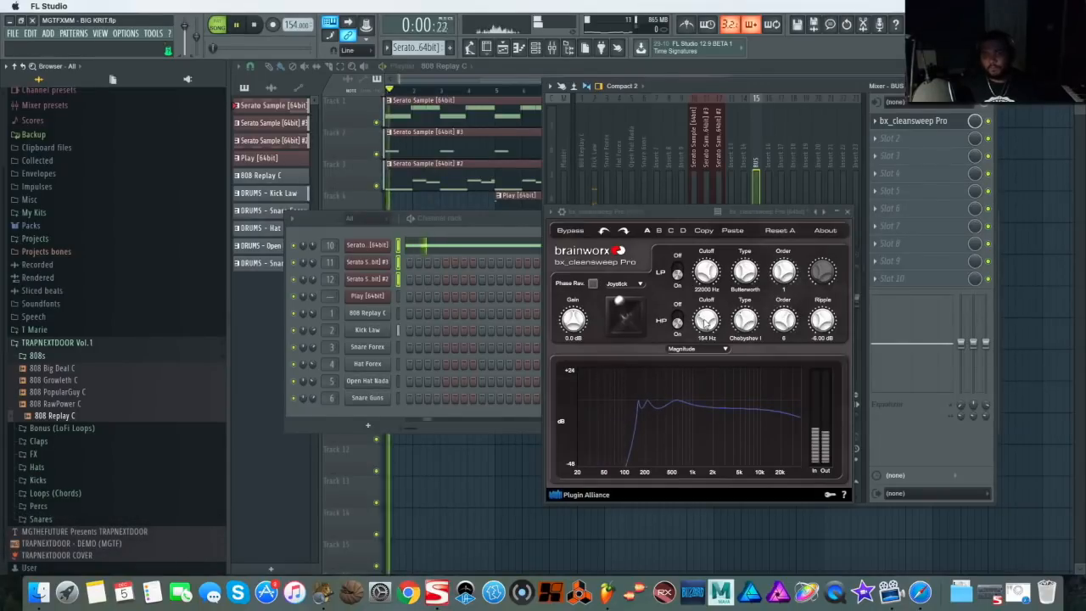
pyautogui.click(849, 212)
pyautogui.press('space')
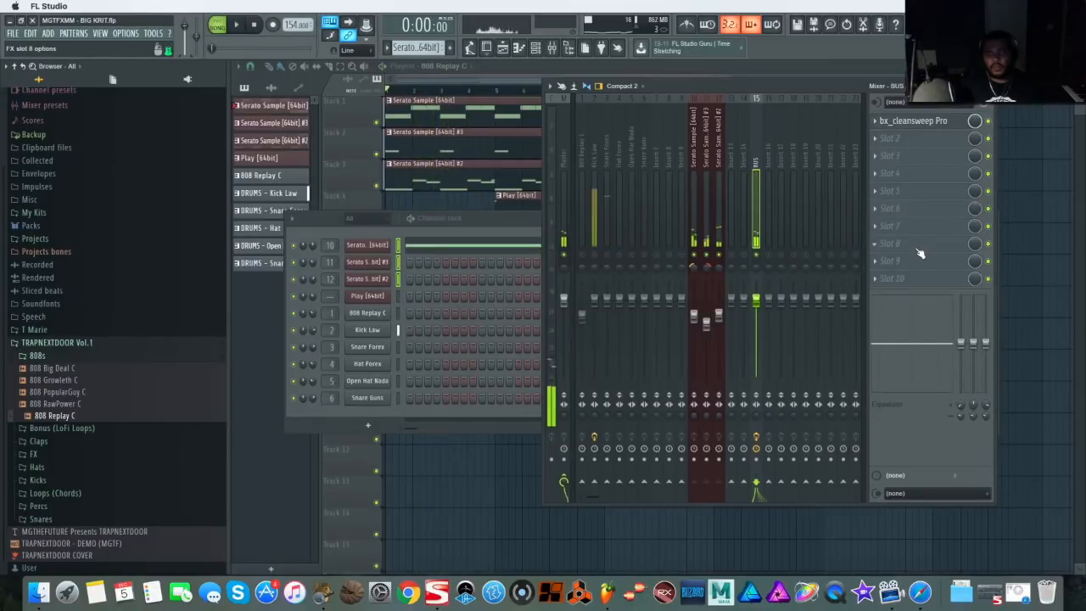
# Load TSAR-1 Reverb in the BUS track's second effect slot and choose a Vintage EMT preset
pyautogui.click(882, 139)
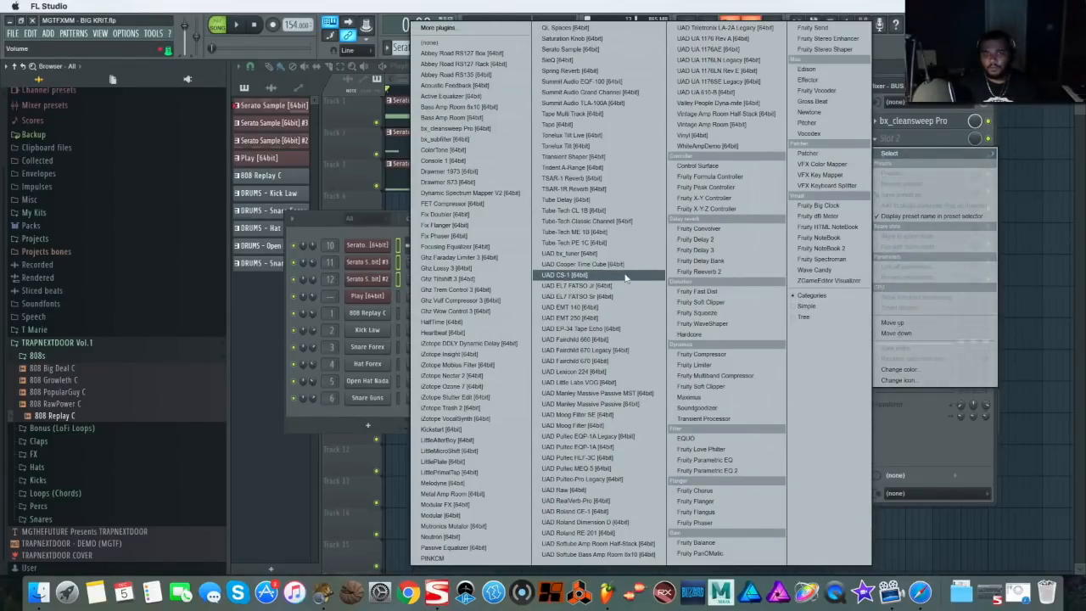
pyautogui.click(618, 178)
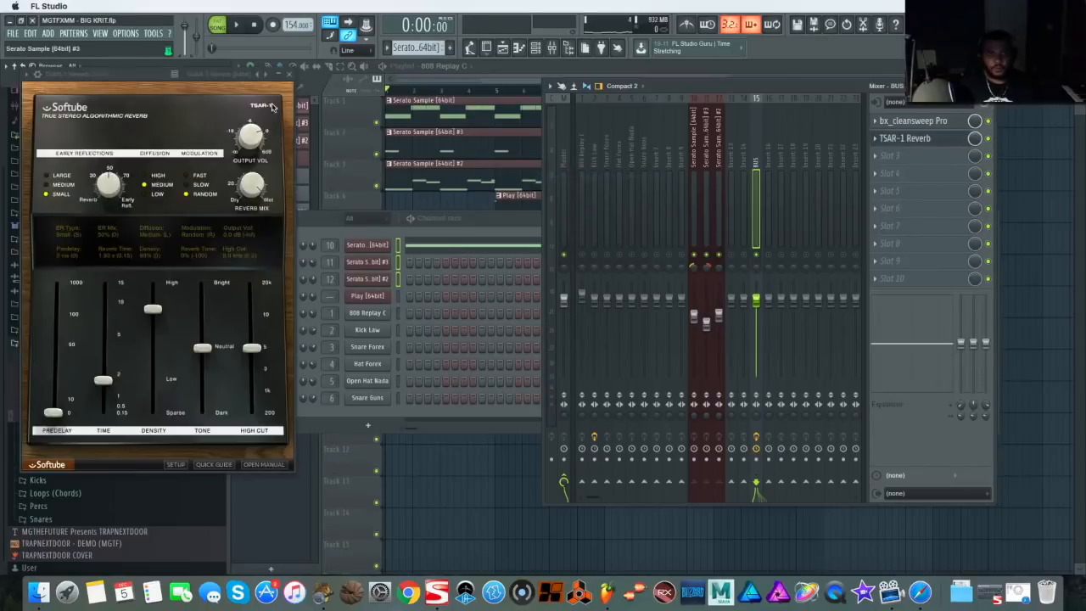
pyautogui.click(266, 80)
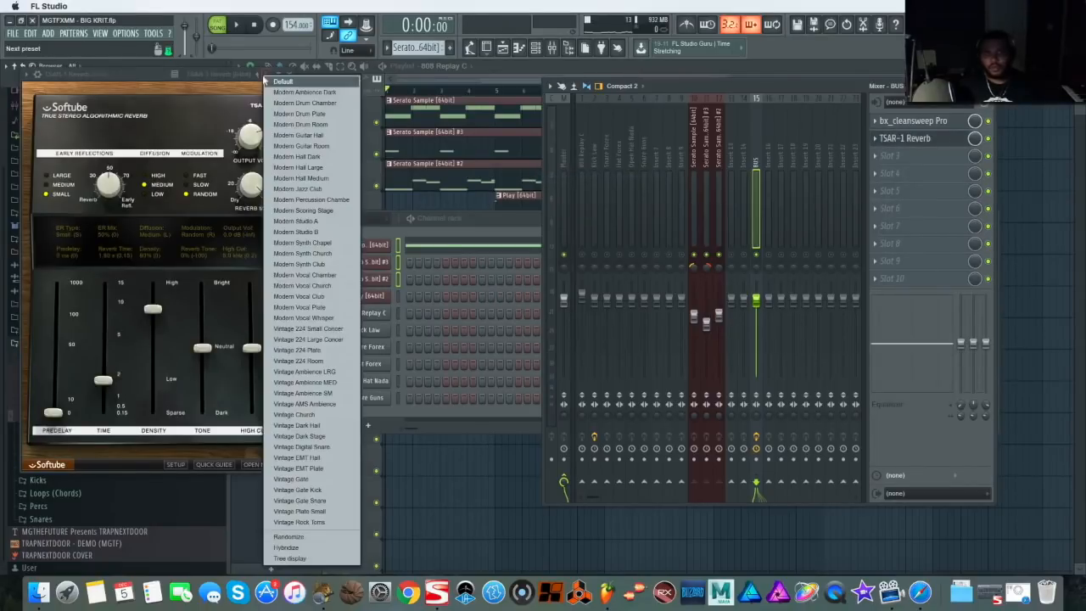
pyautogui.click(322, 472)
pyautogui.moveTo(204, 88); pyautogui.dragTo(580, 176)
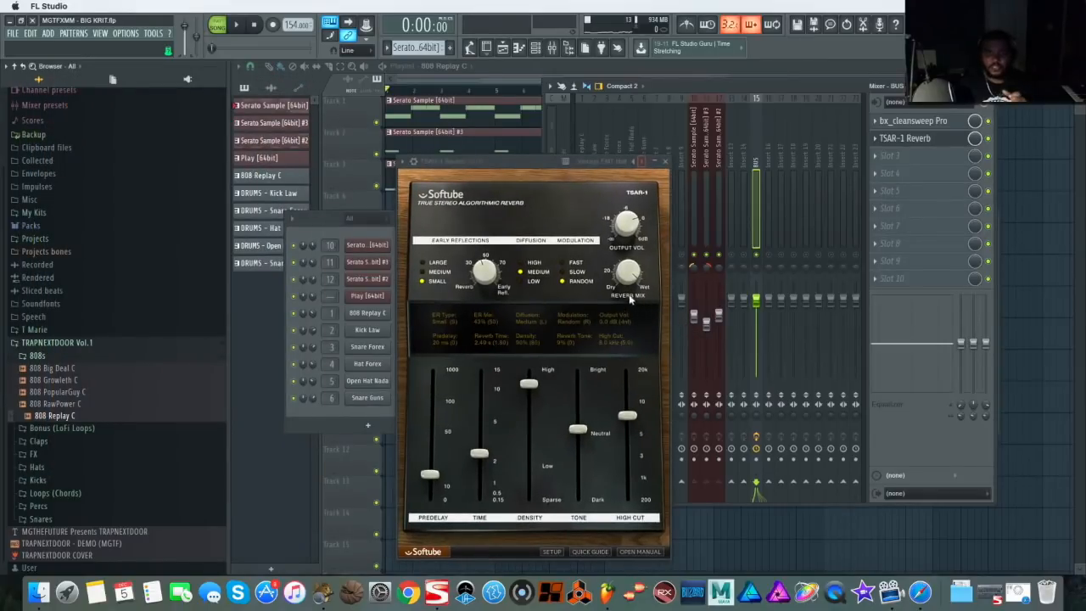
# Set the TSAR-1 reverb mix to 16% while the arrangement plays
pyautogui.press('space')
pyautogui.moveTo(631, 342); pyautogui.dragTo(631, 365)
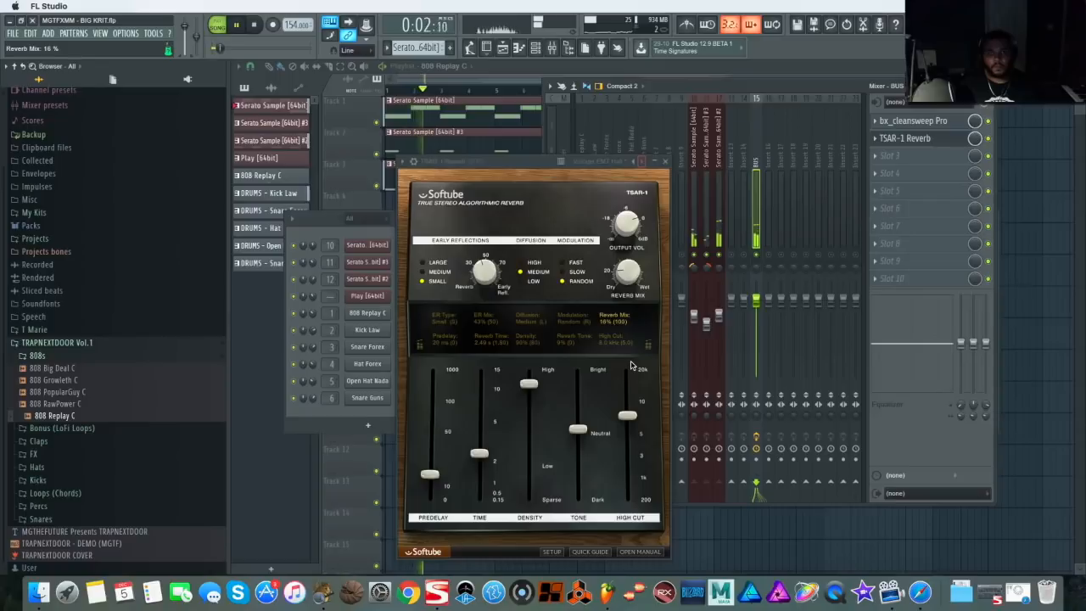
pyautogui.press('space')
# Assign the Play channel to mixer track 14 and unmute that track
pyautogui.click(399, 295)
pyautogui.click(744, 149)
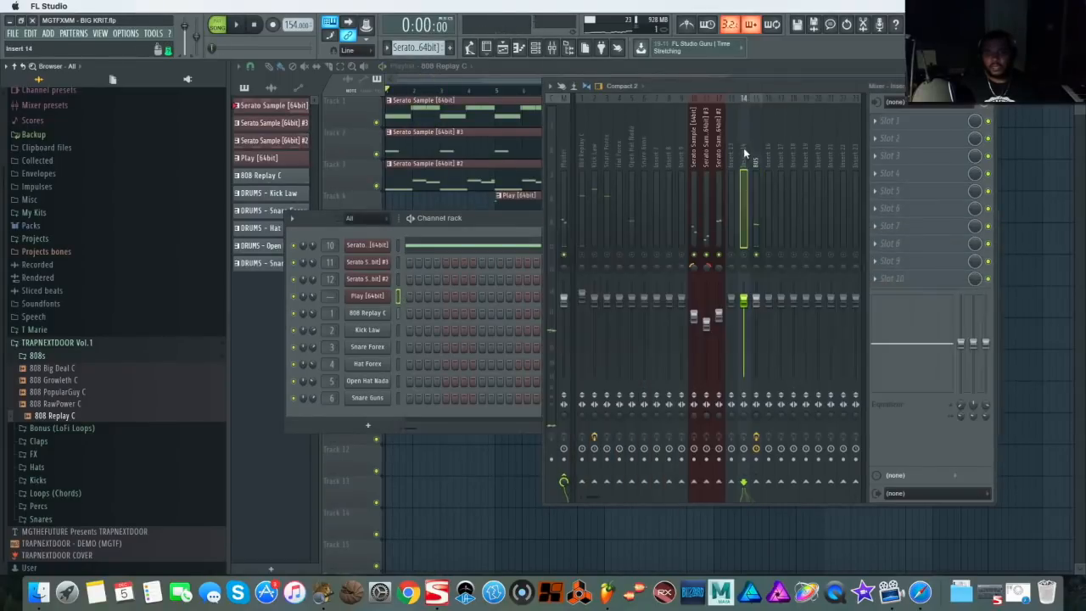
pyautogui.rightClick(744, 153)
pyautogui.moveTo(853, 190)
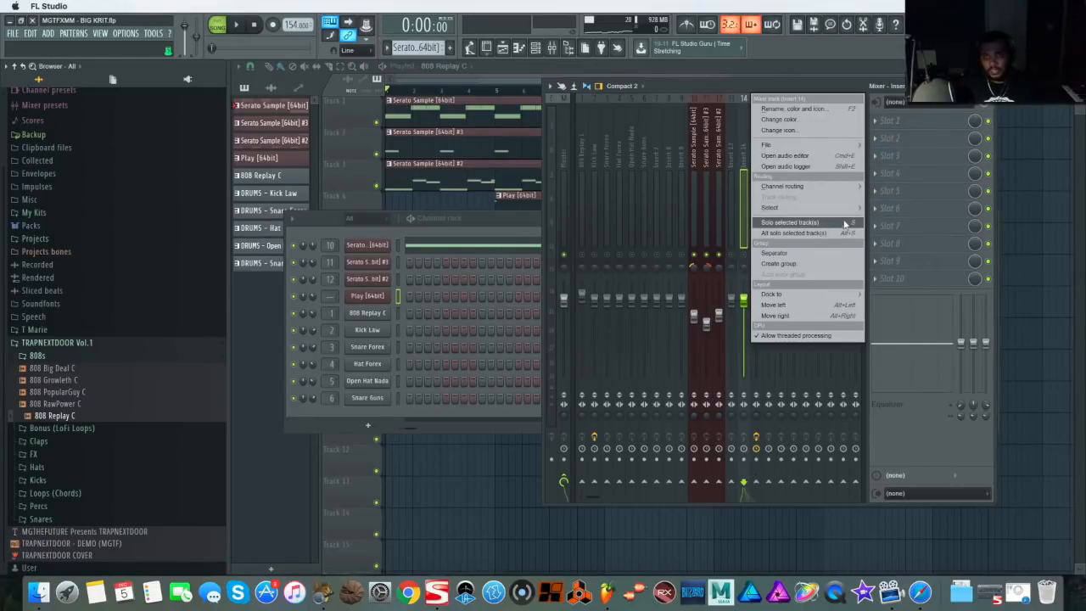
pyautogui.click(746, 261)
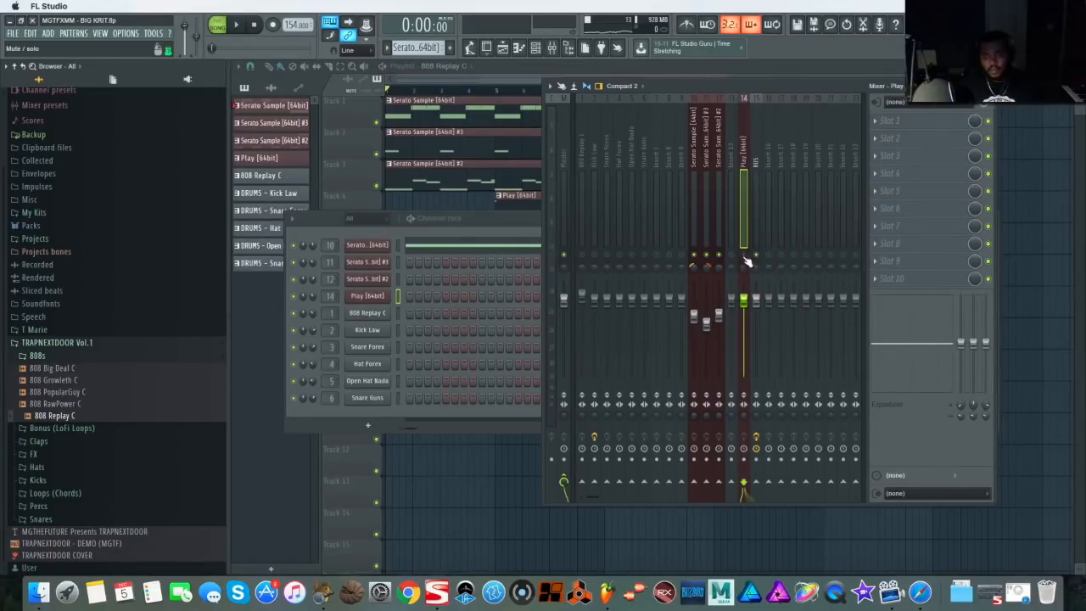
# Load Ghz Vulf Compressor 3 with the Lots of Attack preset on the Play track and lower its fader to about -14.2 dB
pyautogui.click(874, 121)
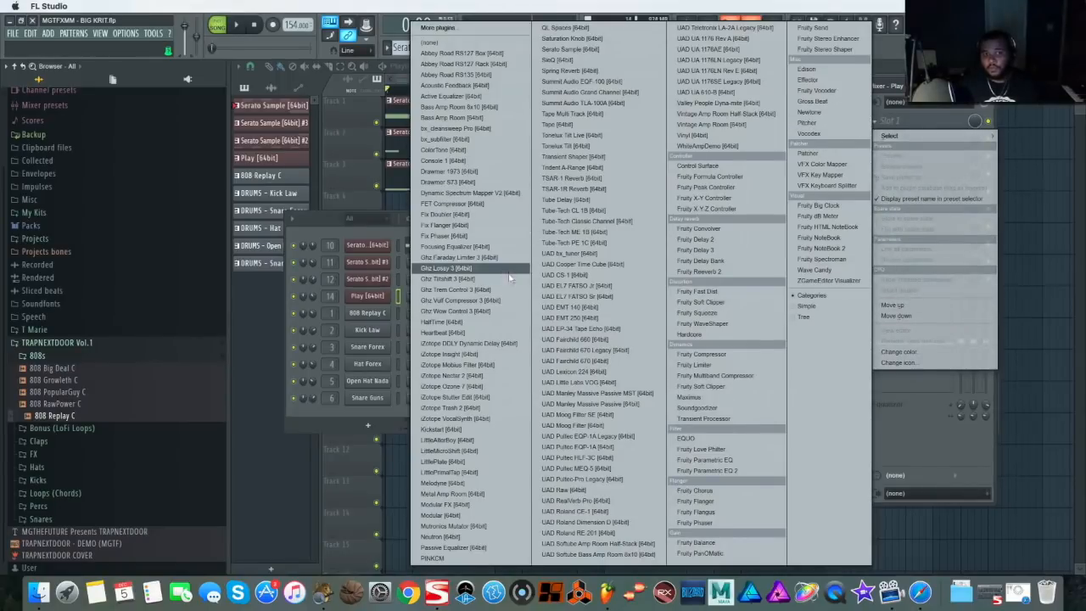
pyautogui.click(508, 300)
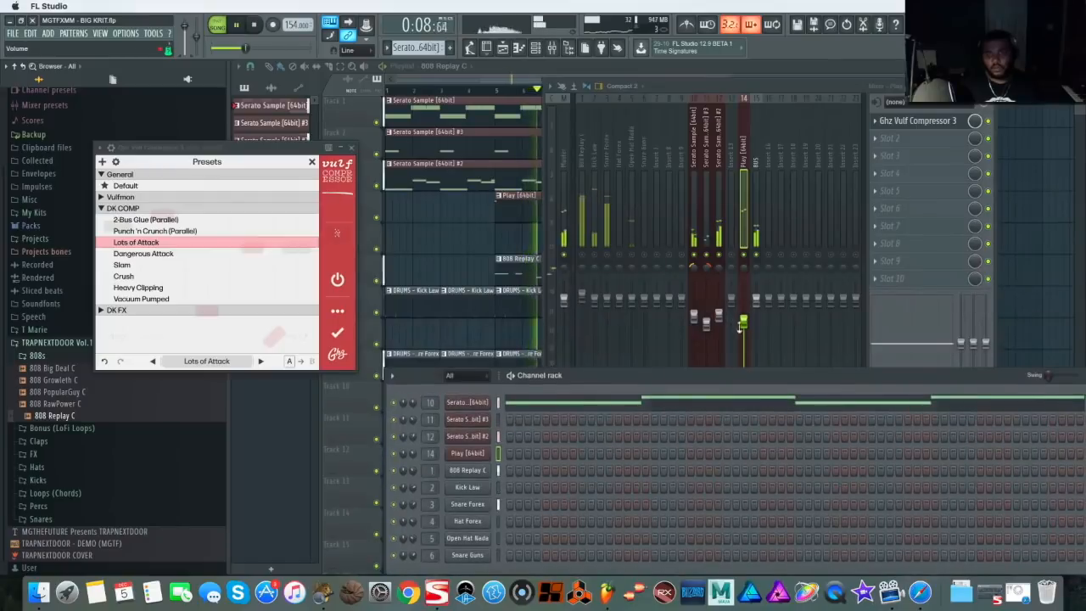
pyautogui.moveTo(739, 327)
pyautogui.mouseDown()
pyautogui.moveTo(740, 355)
pyautogui.moveTo(743, 342)
pyautogui.mouseUp()
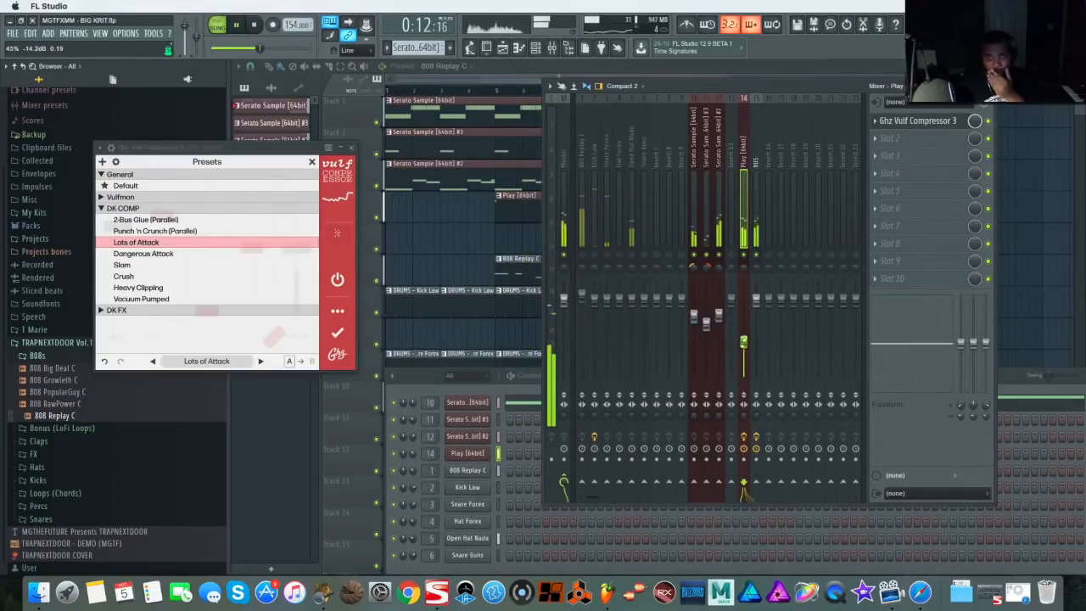
pyautogui.click(352, 147)
pyautogui.press('space')
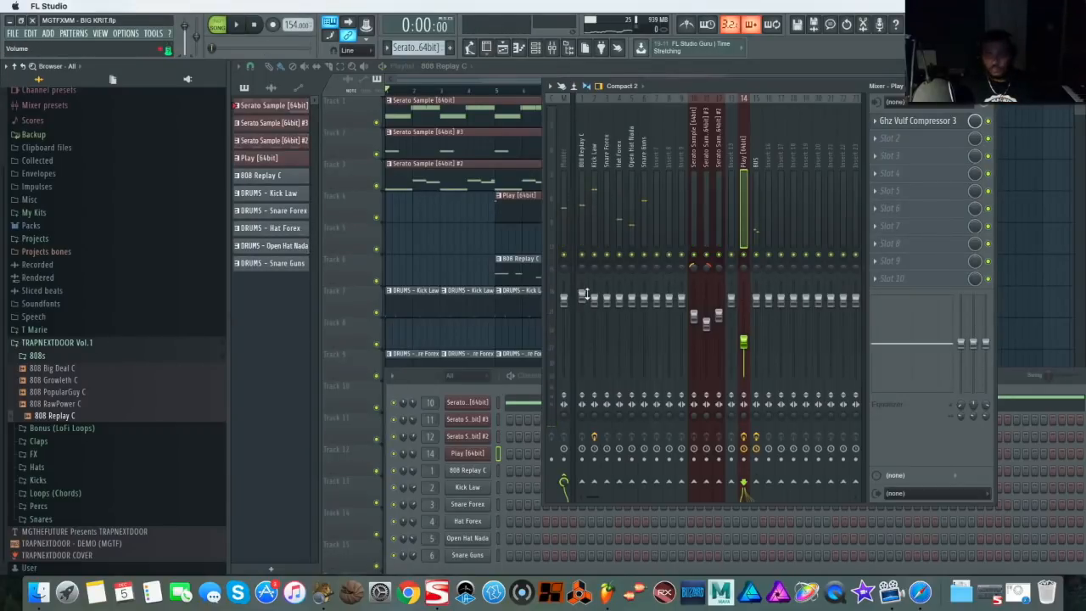
# Play the arrangement and raise the BUS track's fader slightly
pyautogui.press('space')
pyautogui.moveTo(1004, 374); pyautogui.dragTo(909, 379)
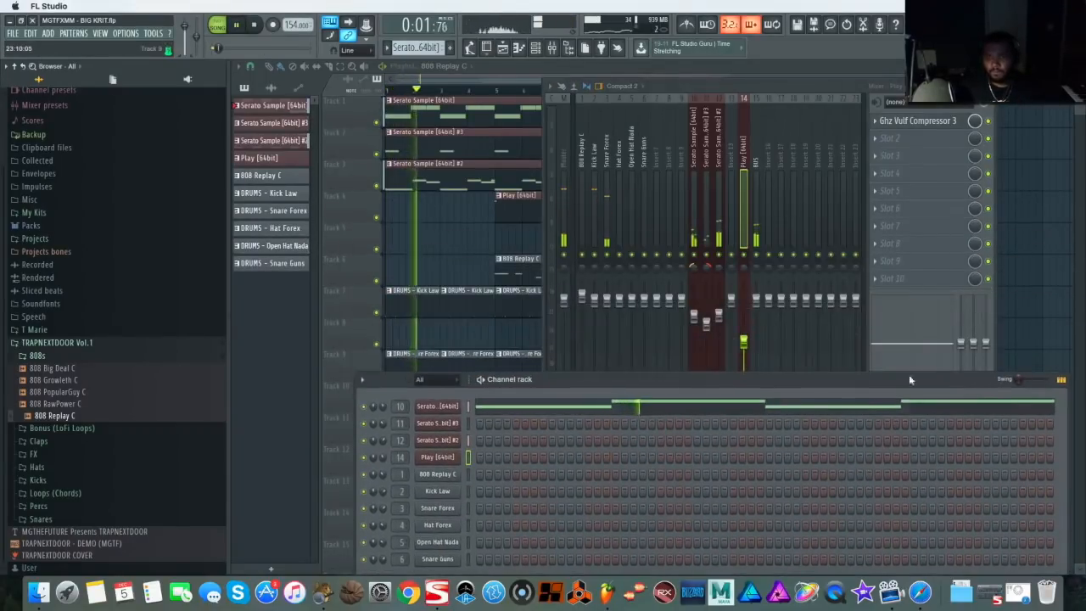
pyautogui.click(756, 297)
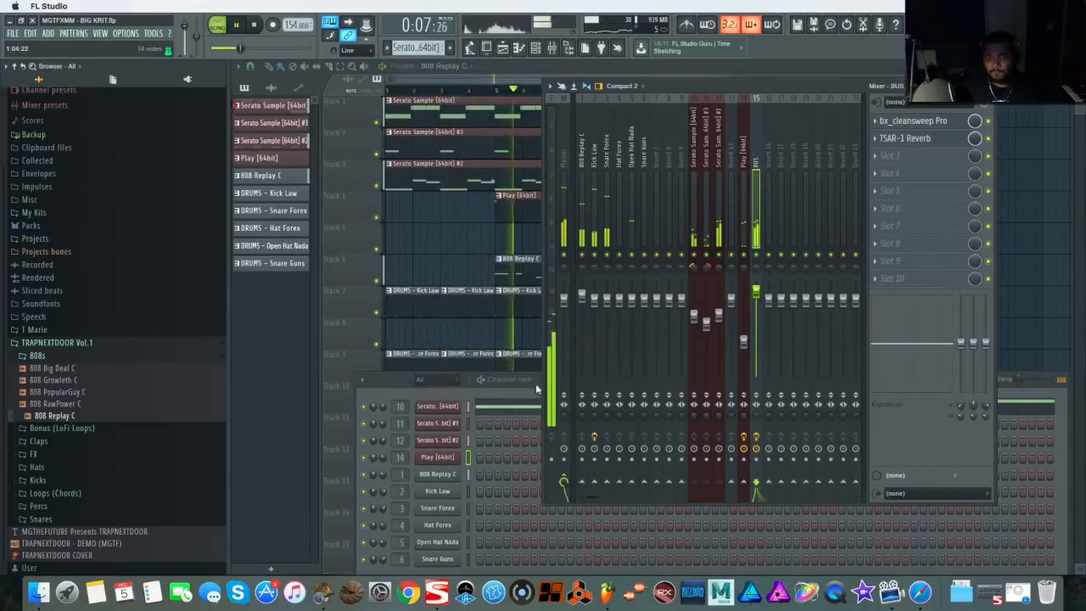
# Close the channel rack and move the mixer below the upper playlist tracks while the arrangement keeps playing
pyautogui.click(526, 390)
pyautogui.moveTo(526, 392); pyautogui.dragTo(528, 217)
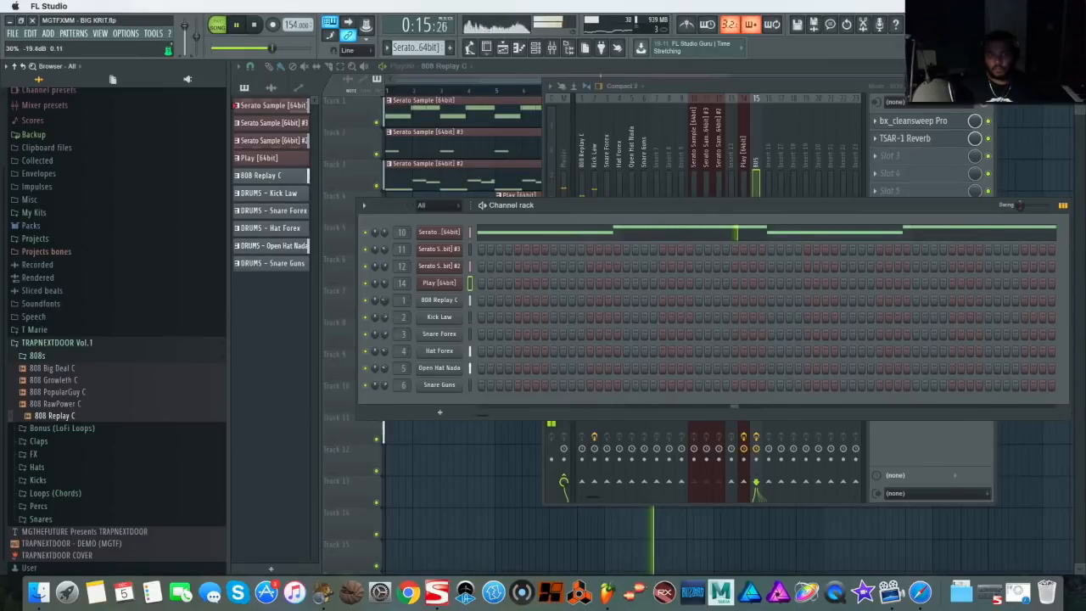
pyautogui.moveTo(638, 205); pyautogui.dragTo(634, 303)
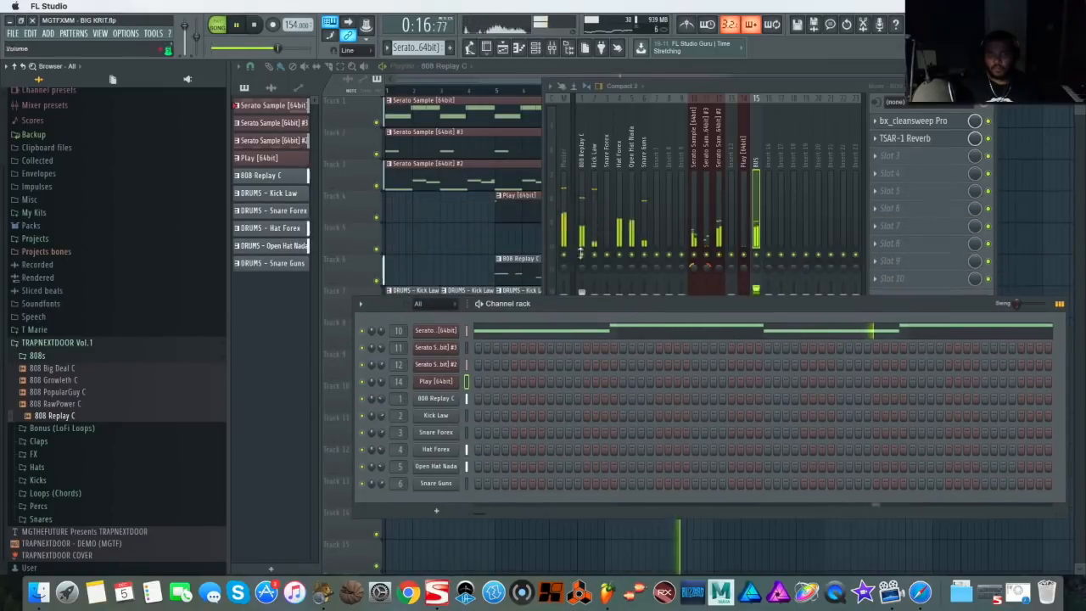
pyautogui.click(536, 49)
pyautogui.moveTo(738, 82); pyautogui.dragTo(569, 224)
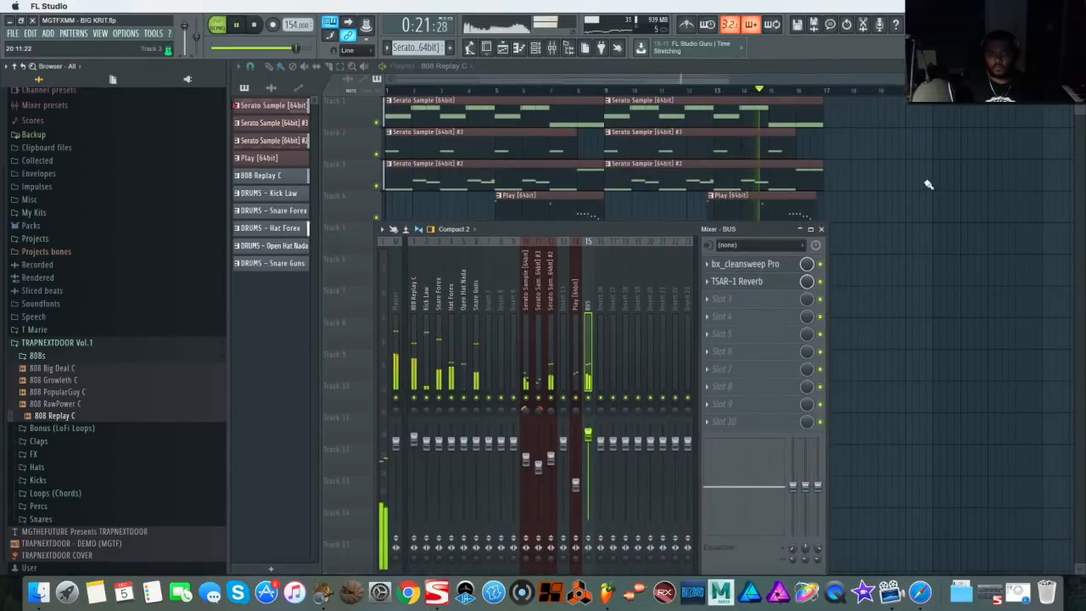
# Close the mixer, stop playback and inspect the sample in the first Serato Sample channel
pyautogui.press('F9')
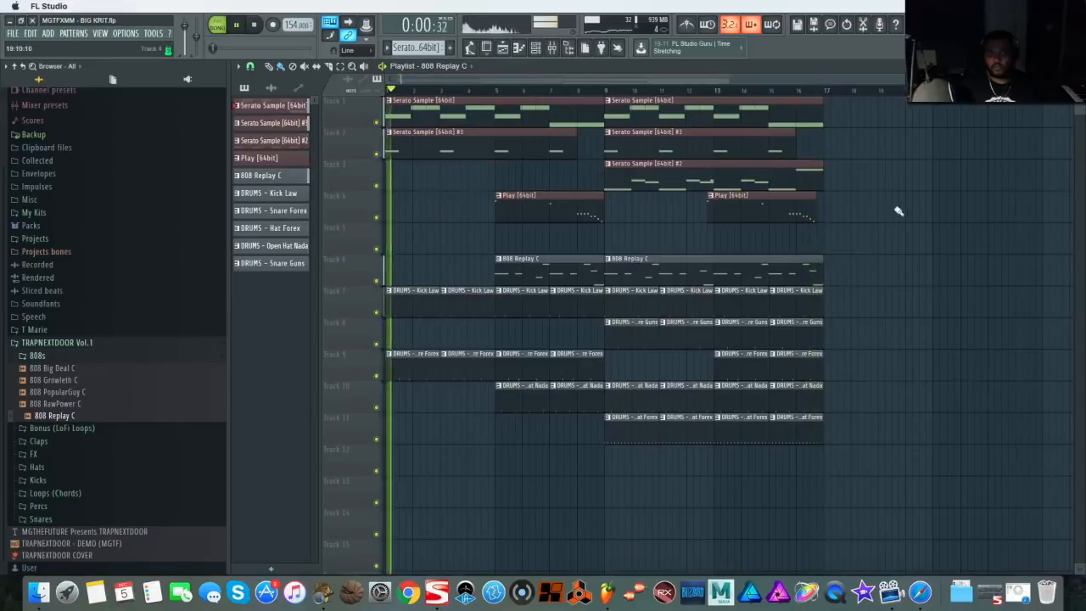
pyautogui.press('space')
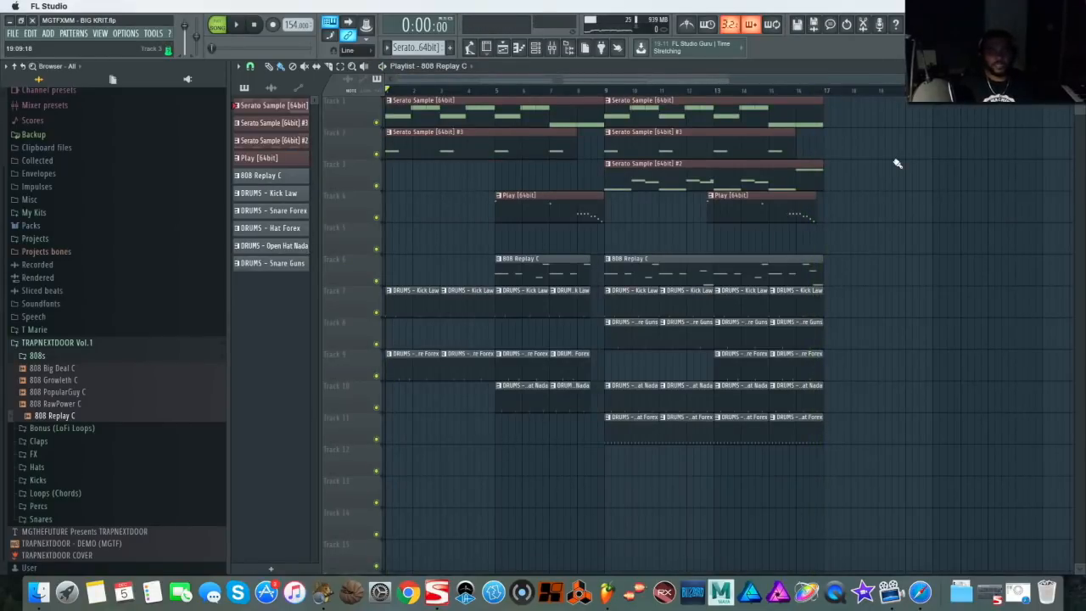
pyautogui.click(536, 49)
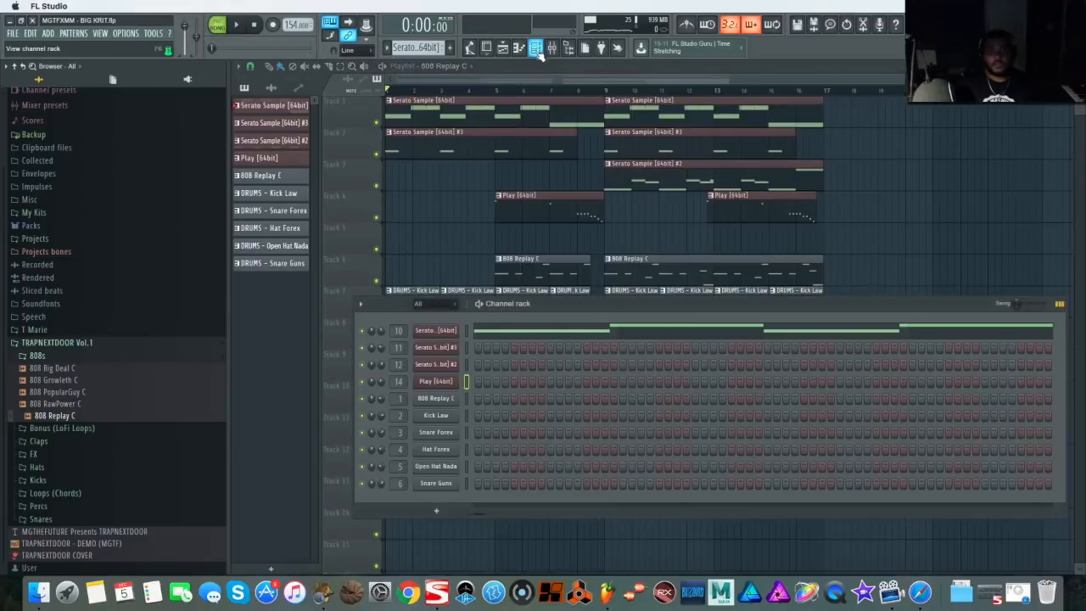
pyautogui.click(438, 329)
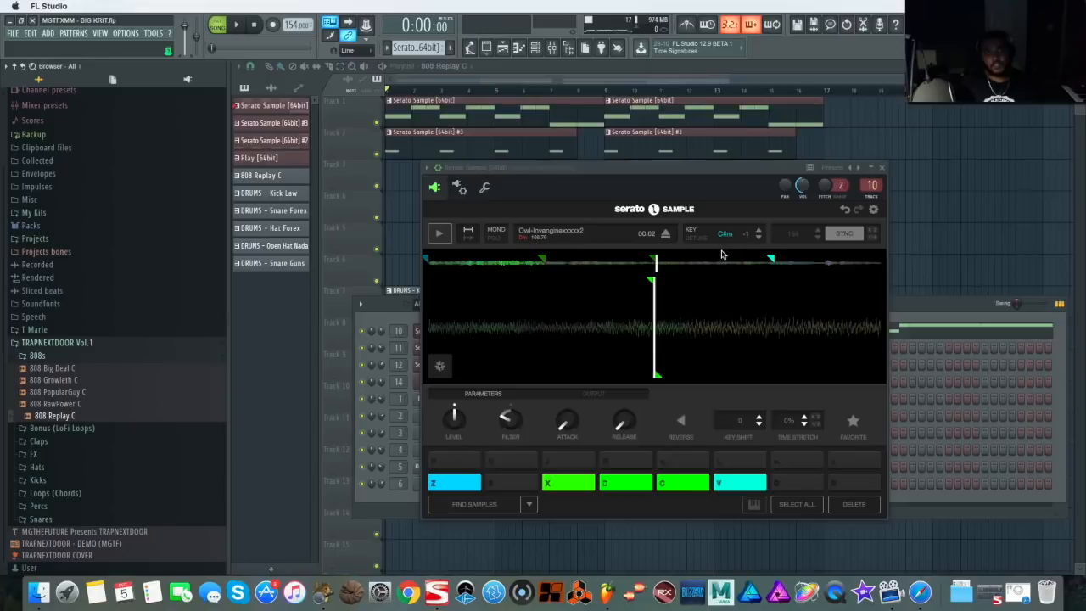
pyautogui.click(882, 169)
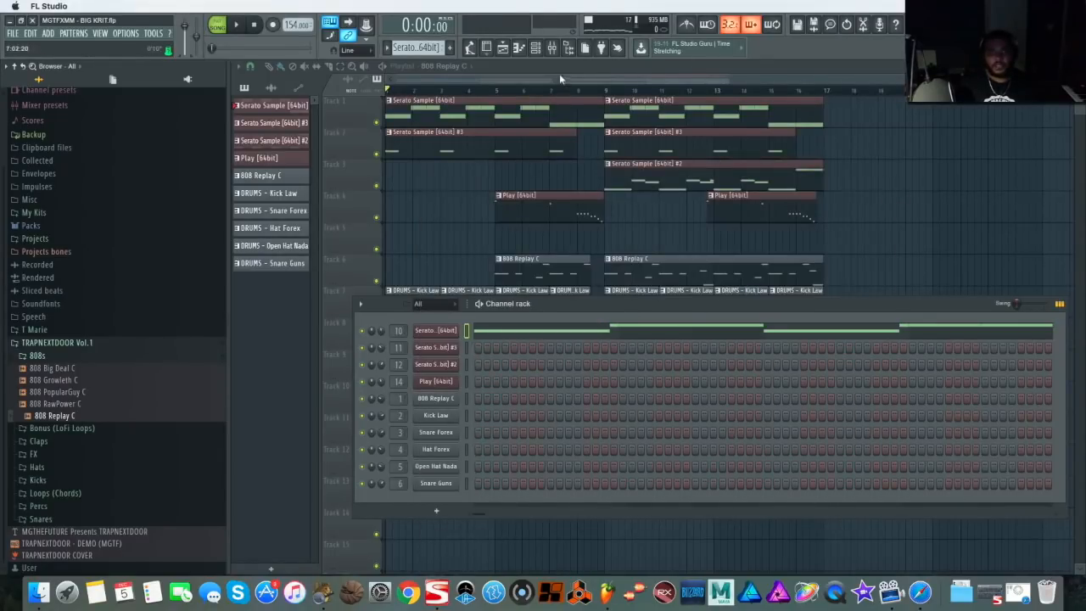
# Load HalfTime in the first effect slot of the Master track and place its window over the lower playlist tracks
pyautogui.click(552, 51)
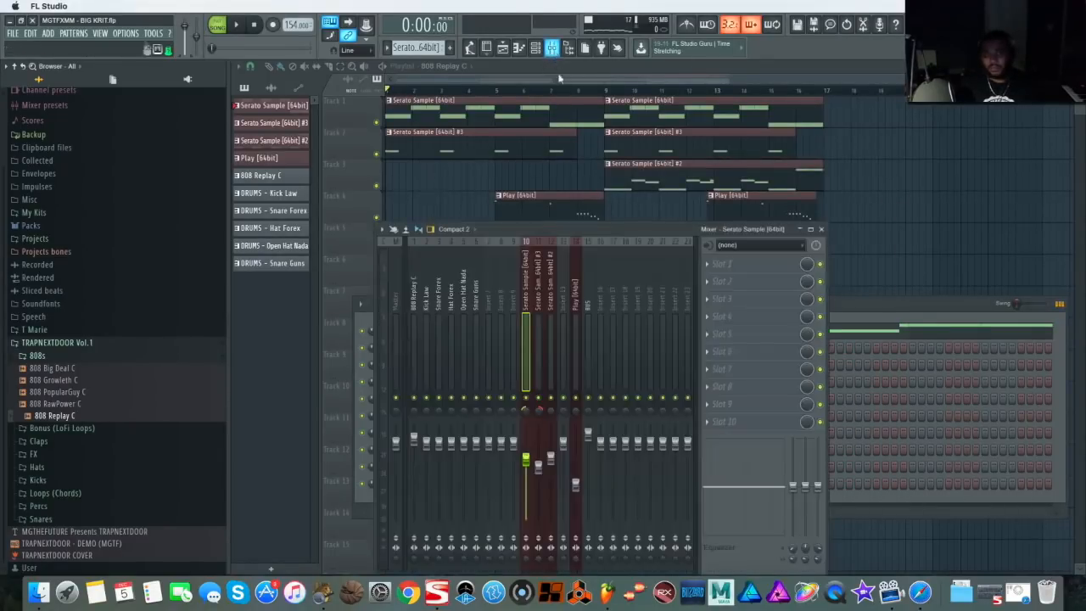
pyautogui.click(392, 281)
pyautogui.click(711, 268)
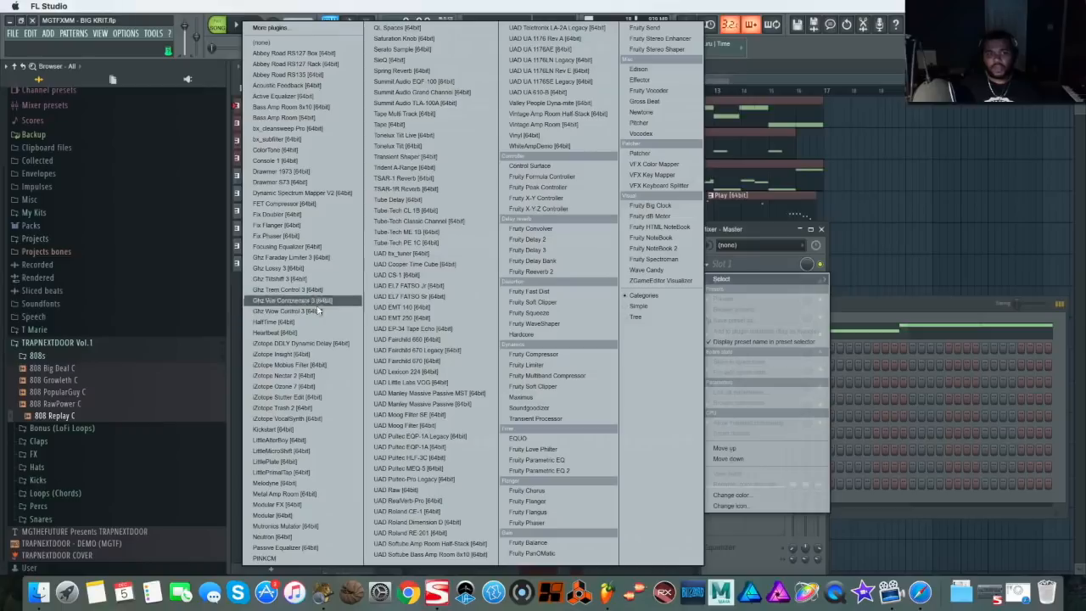
pyautogui.click(274, 322)
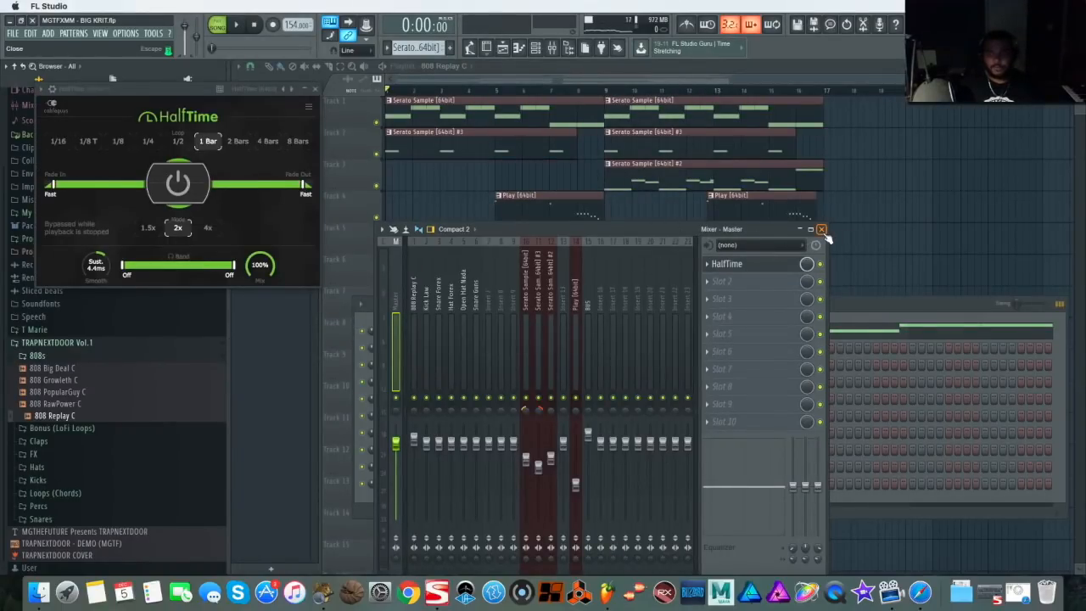
pyautogui.click(821, 229)
pyautogui.moveTo(177, 99); pyautogui.dragTo(783, 340)
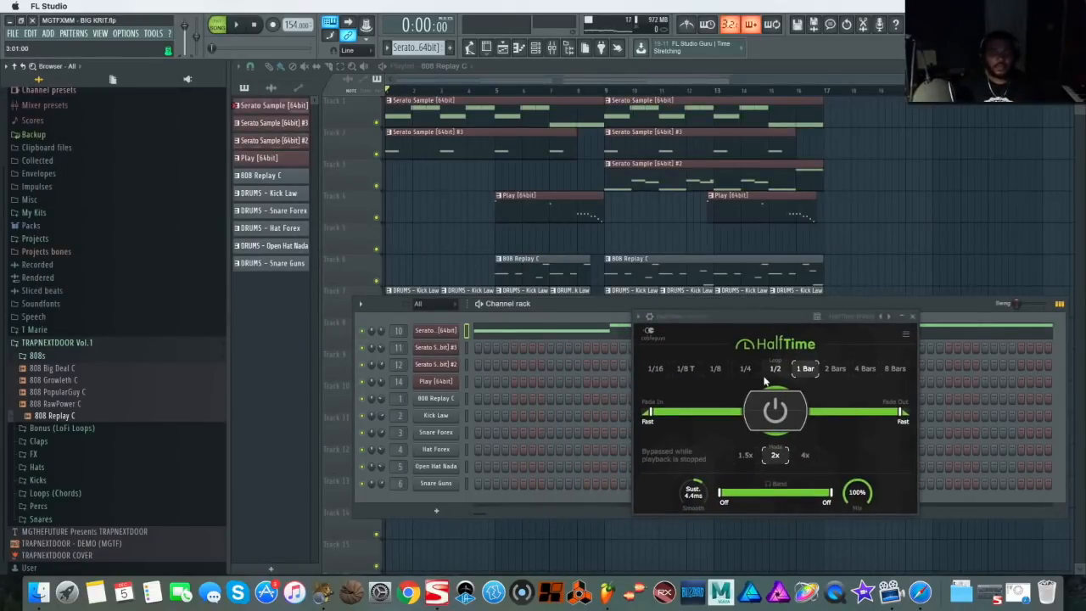
# Set HalfTime's loop to 1/2 and its mode to 2x, toggling its power during playback to compare the effect
pyautogui.click(793, 406)
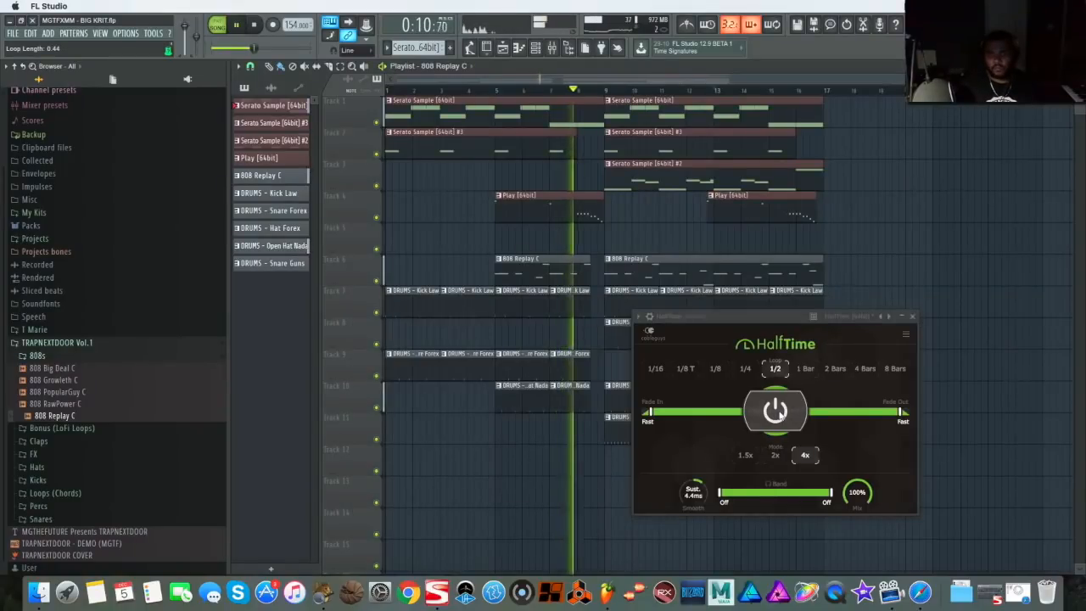
pyautogui.click(775, 411)
pyautogui.click(775, 411)
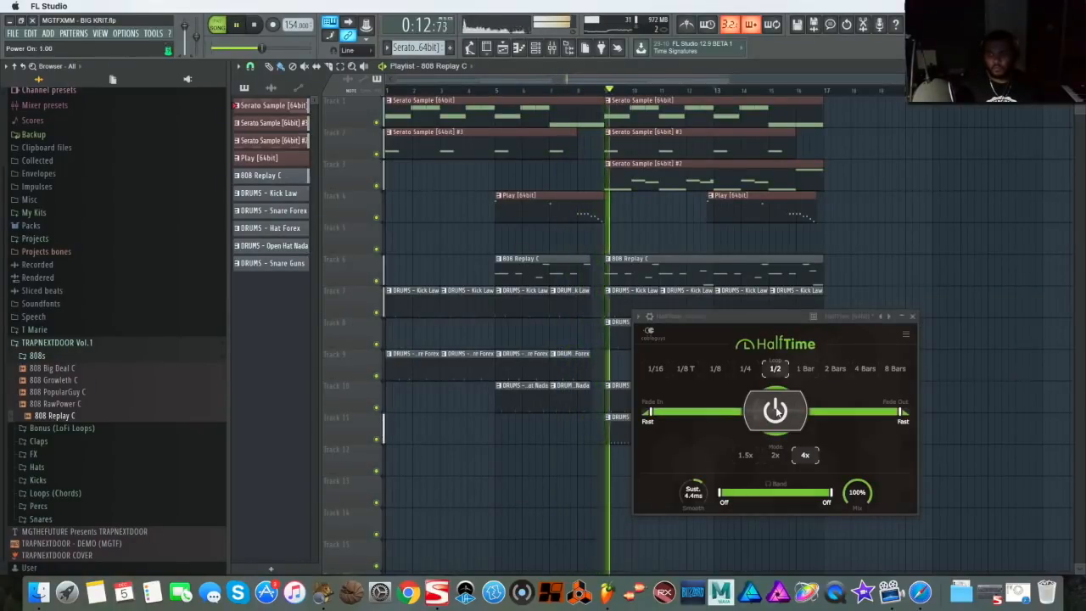
pyautogui.click(777, 412)
pyautogui.click(777, 458)
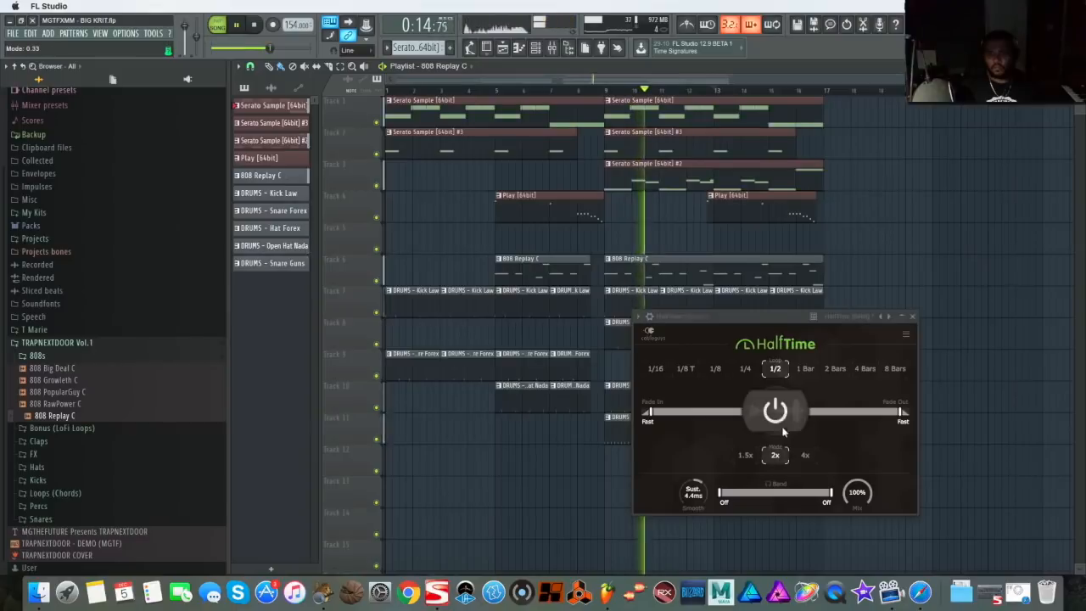
pyautogui.click(777, 415)
pyautogui.click(776, 413)
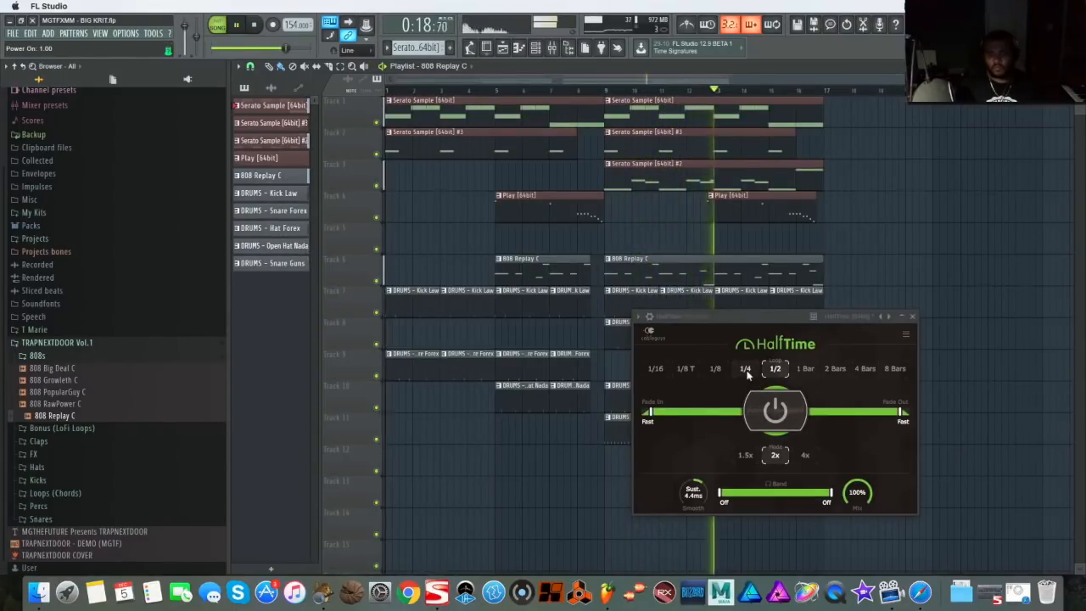
pyautogui.press('space')
pyautogui.click(914, 317)
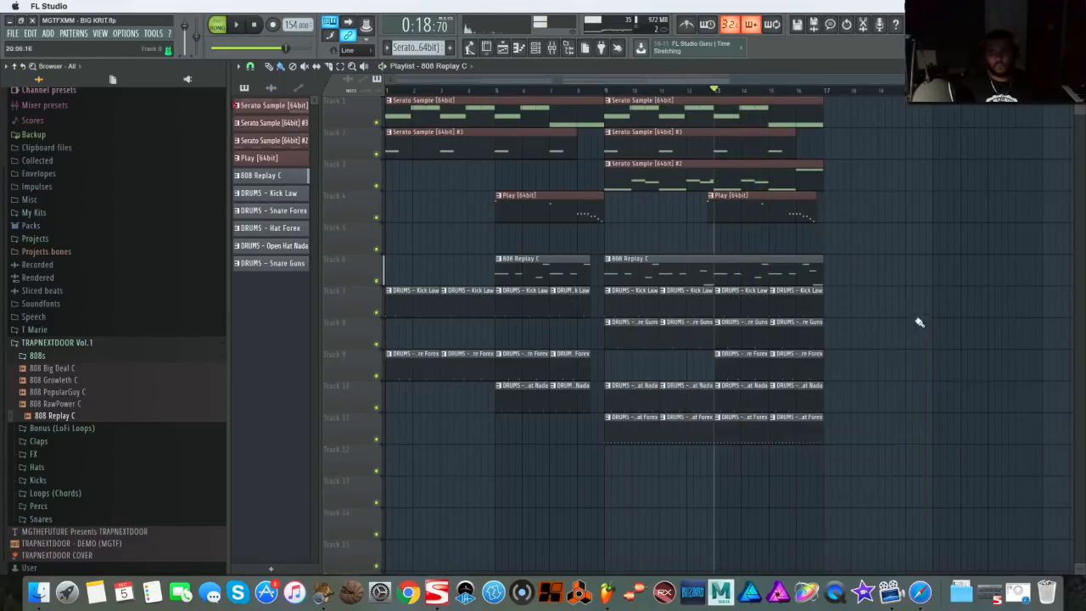
# Create a playlist automation clip for the HalfTime mute switch on the Master mixer track
pyautogui.click(552, 49)
pyautogui.moveTo(648, 226); pyautogui.dragTo(779, 167)
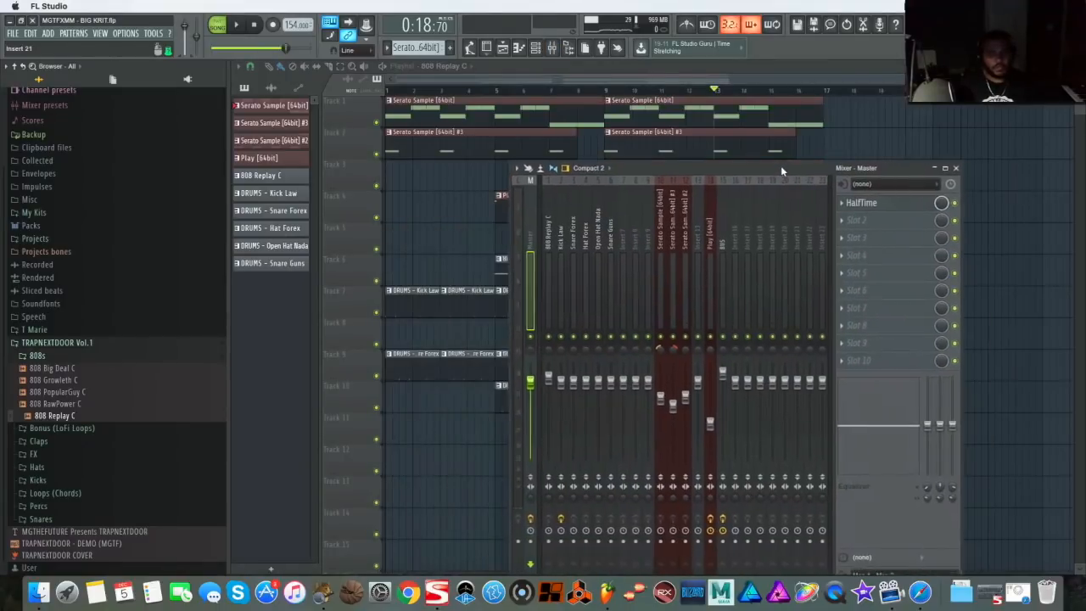
pyautogui.rightClick(952, 205)
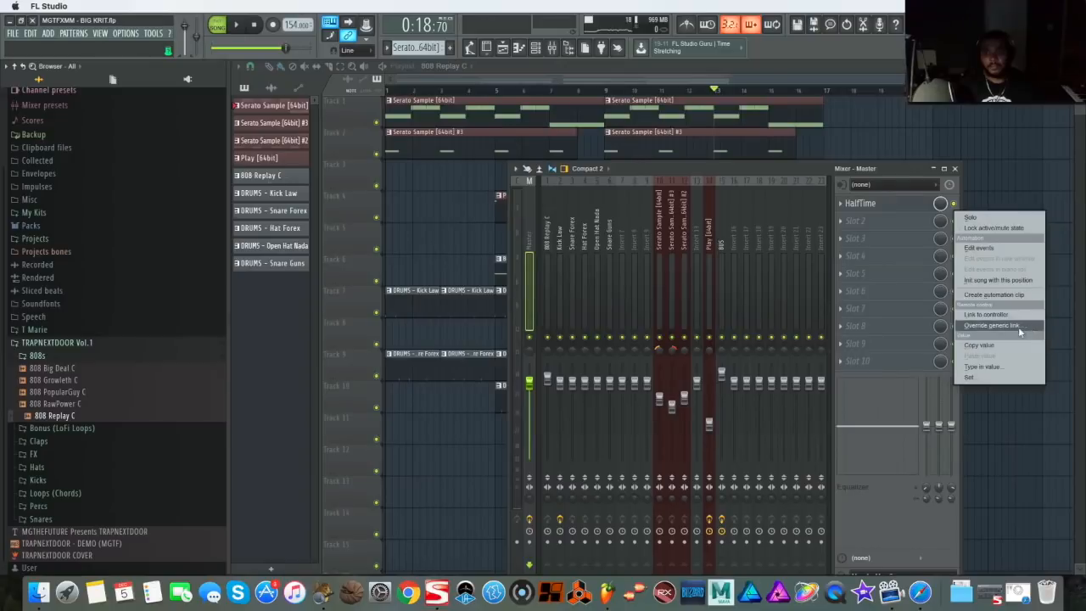
pyautogui.click(1023, 297)
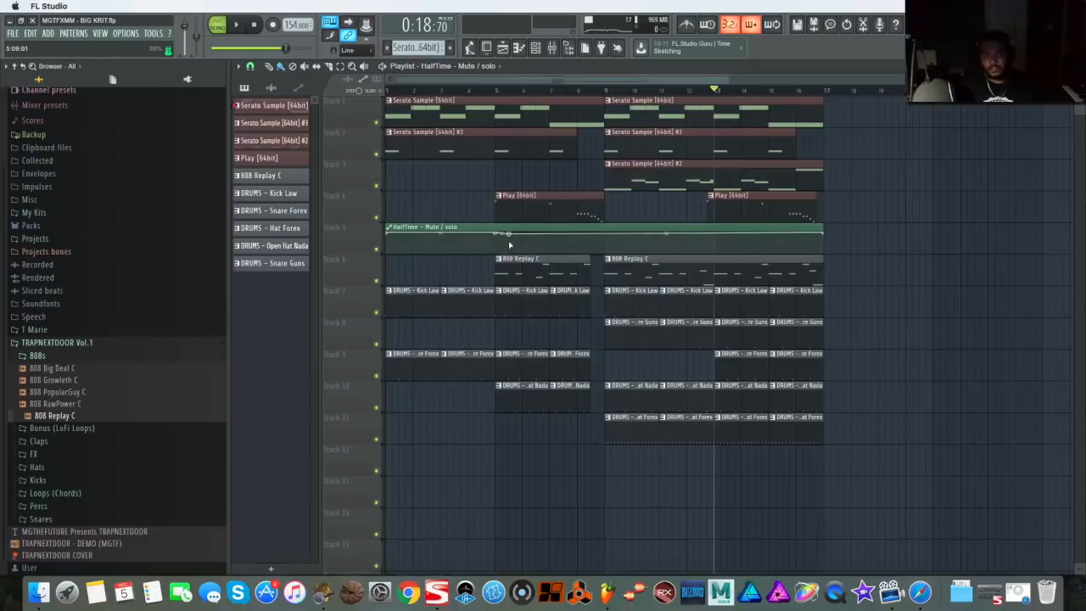
# Drop the HalfTime mute automation to its minimum at bar 5, shorten the clip to just past that bar, and play it
pyautogui.moveTo(507, 240); pyautogui.dragTo(495, 255)
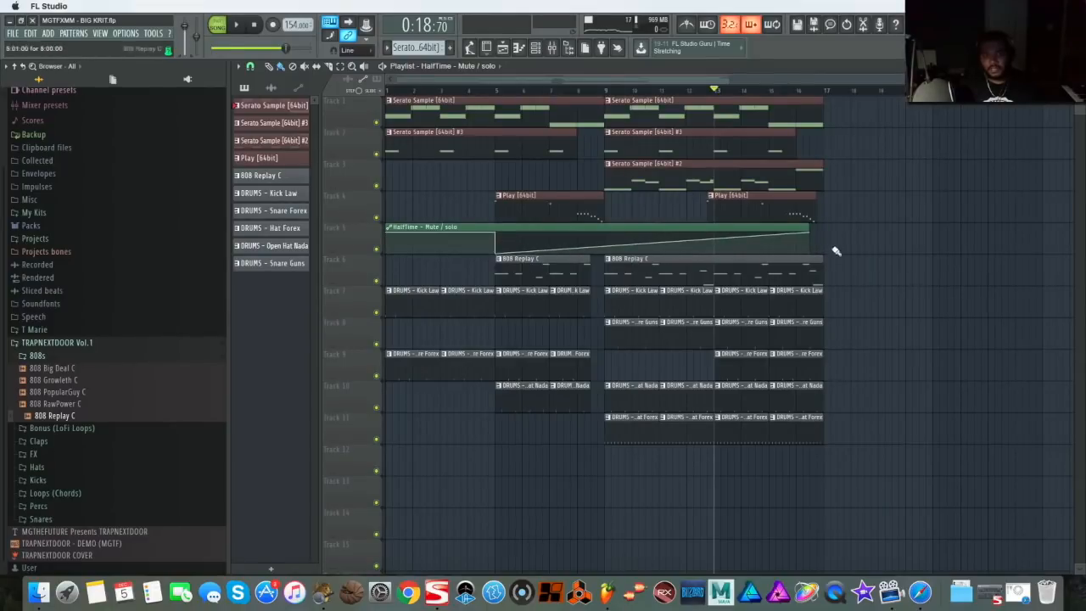
pyautogui.moveTo(811, 234); pyautogui.dragTo(519, 270)
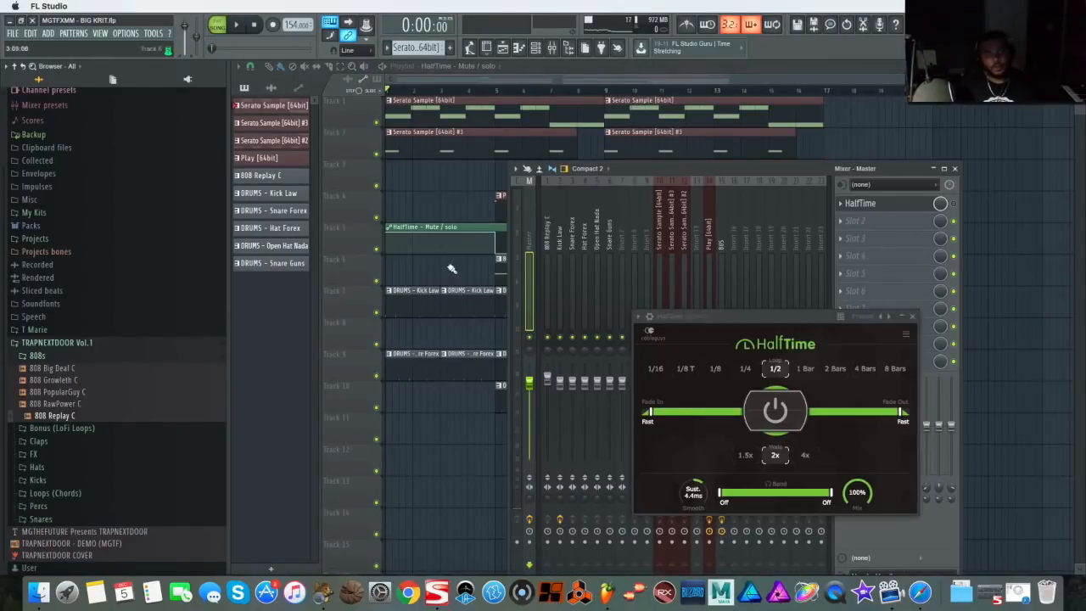
pyautogui.click(239, 26)
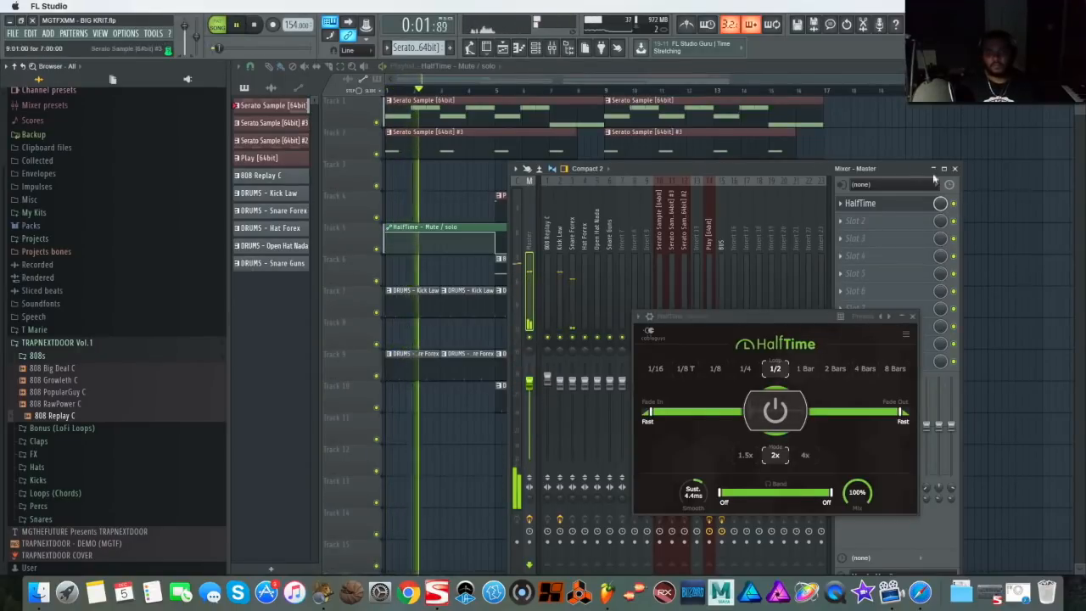
pyautogui.click(933, 169)
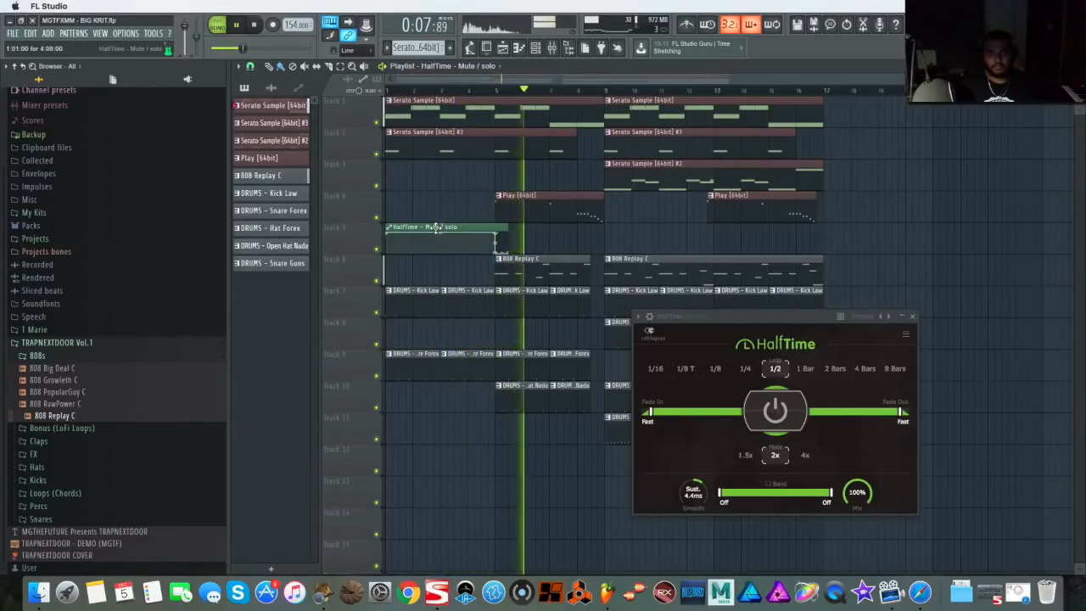
# Place a second HalfTime mute clip from bar 5, directly after the first, and play the arrangement
pyautogui.click(536, 243)
pyautogui.press('space')
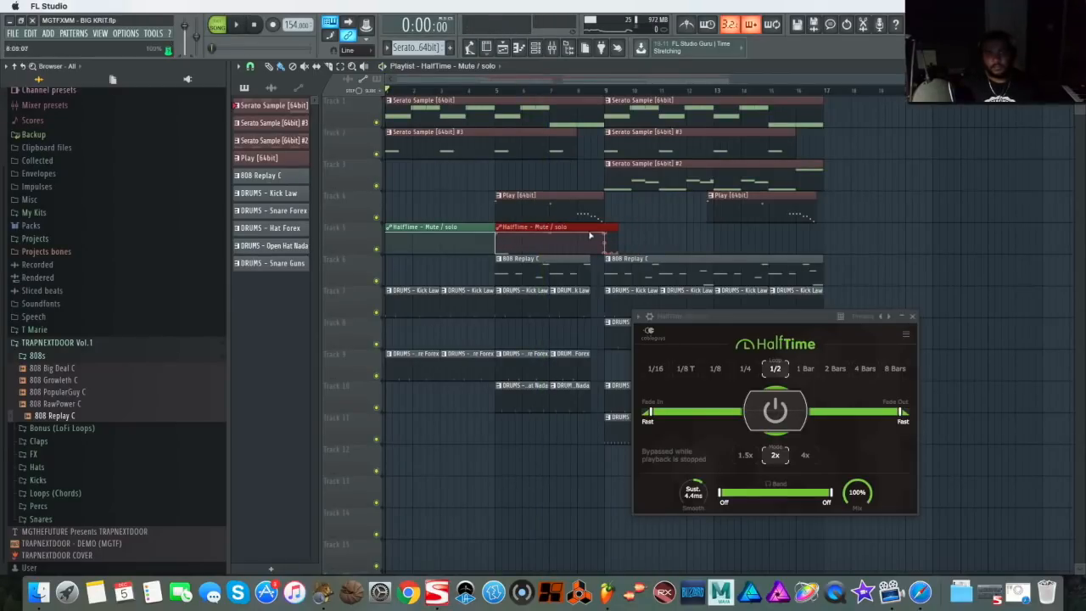
pyautogui.press('space')
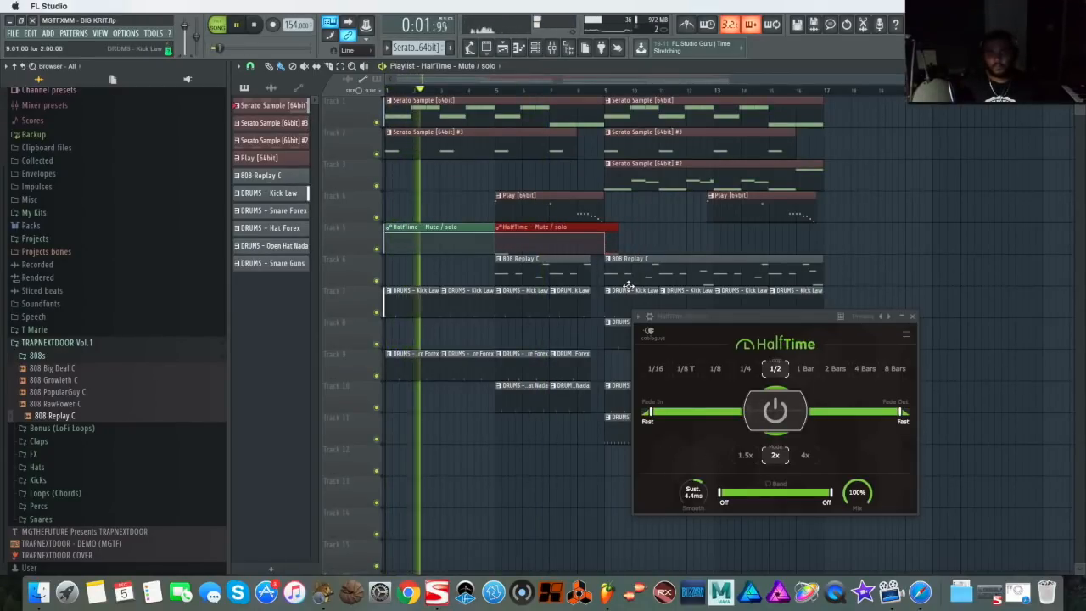
pyautogui.keyDown('super'); pyautogui.click(921, 275); pyautogui.keyUp('super')
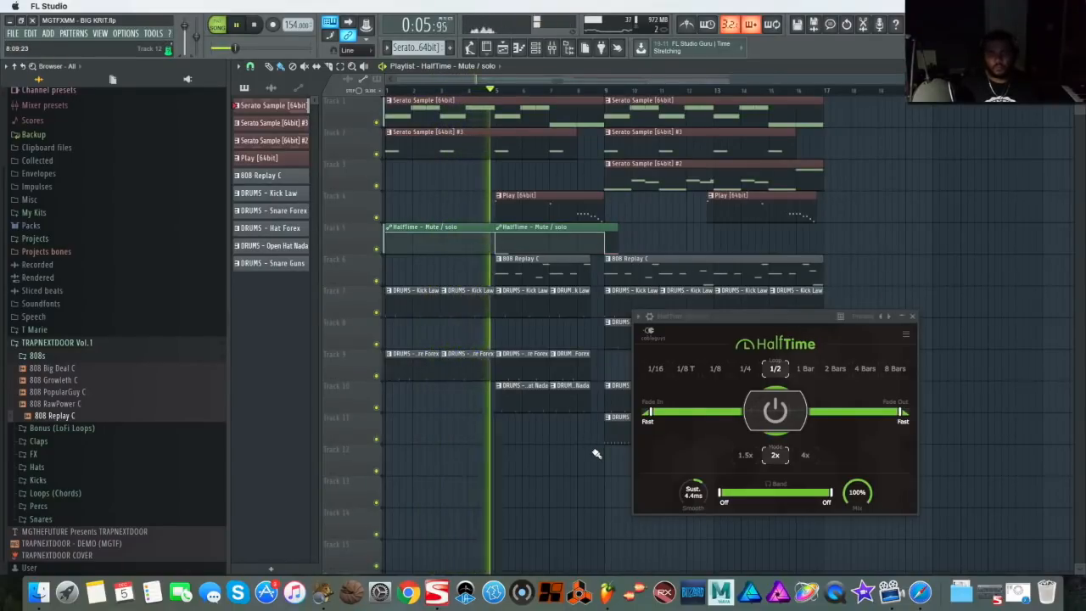
# Duplicate all clips of the first eight bars so the copy starts at bar 17
pyautogui.moveTo(604, 478); pyautogui.dragTo(379, 95)
pyautogui.moveTo(423, 147); pyautogui.dragTo(863, 150)
pyautogui.keyDown('super'); pyautogui.click(787, 242); pyautogui.keyUp('super')
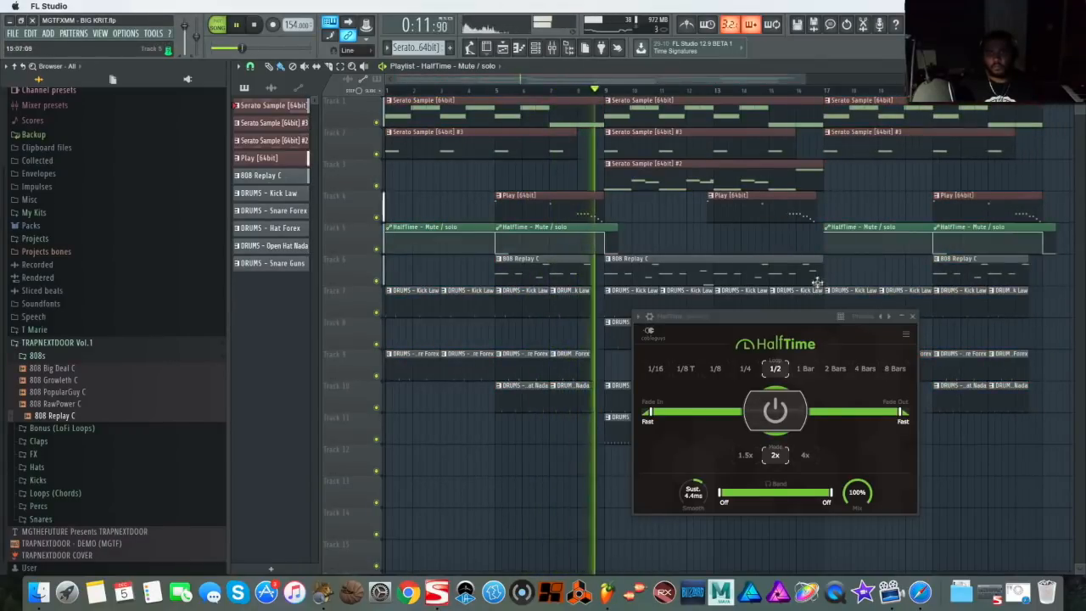
# Undo the accidental HalfTime automation reshaping, delete the two HalfTime mute clips from bar 17 onward, and play the extended arrangement
pyautogui.click(831, 245)
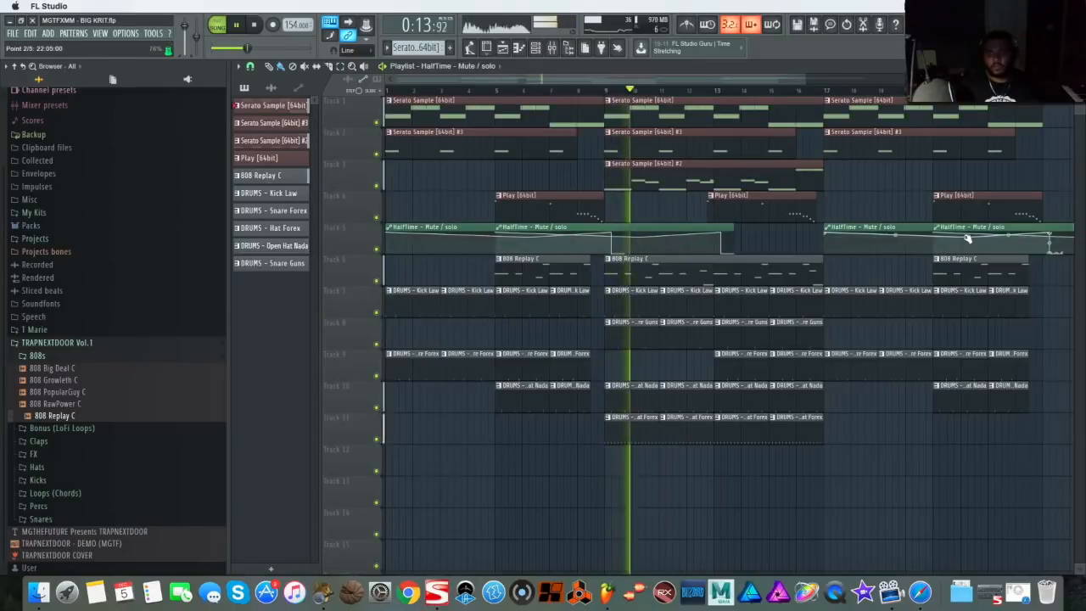
pyautogui.press('super+z')
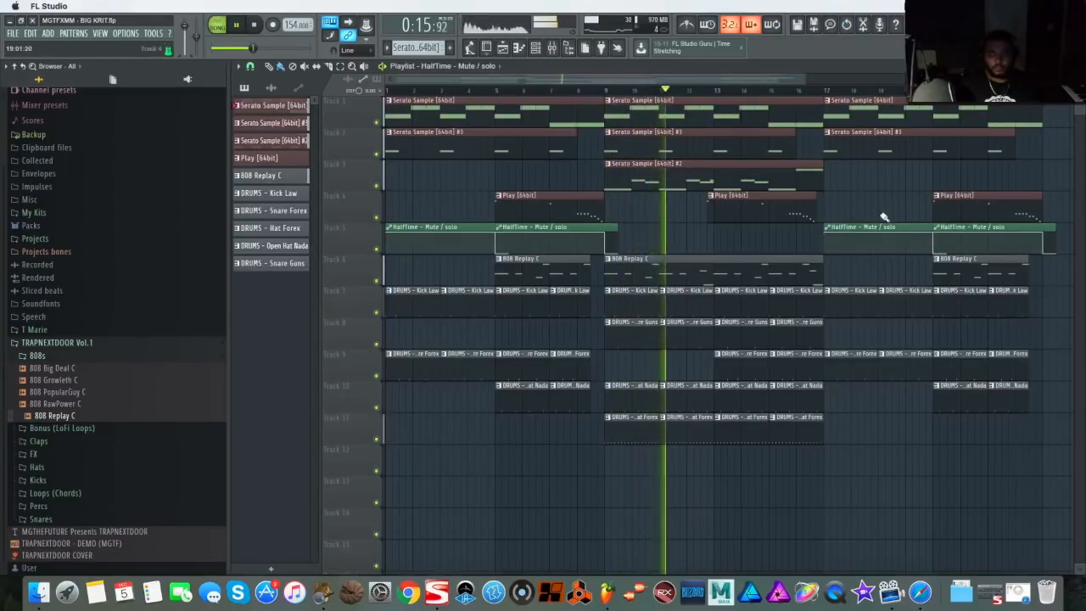
pyautogui.rightClick(887, 224)
pyautogui.rightClick(975, 223)
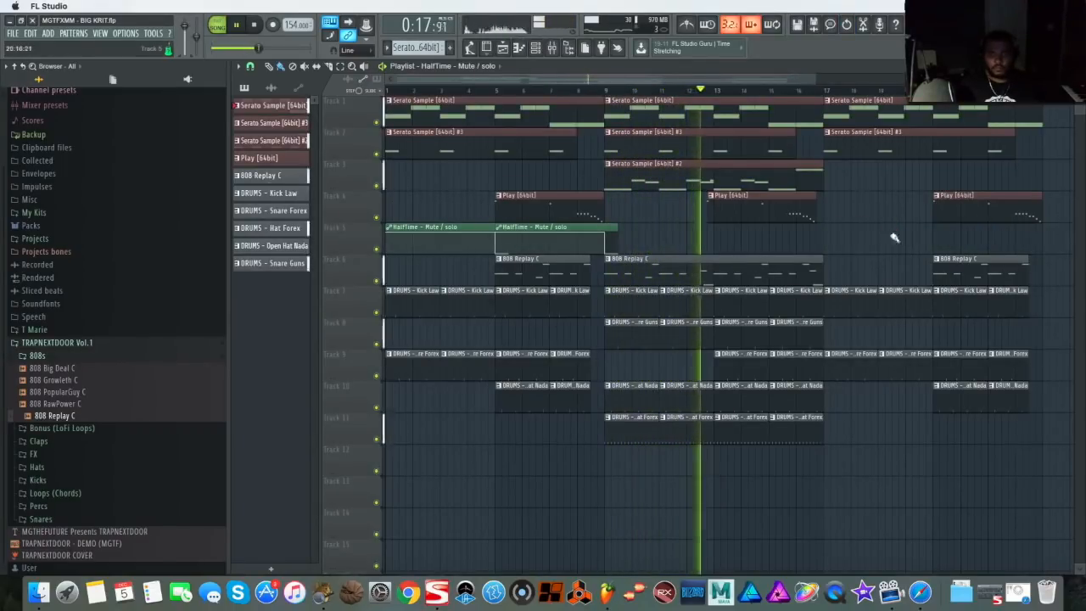
pyautogui.moveTo(869, 82); pyautogui.dragTo(1073, 83)
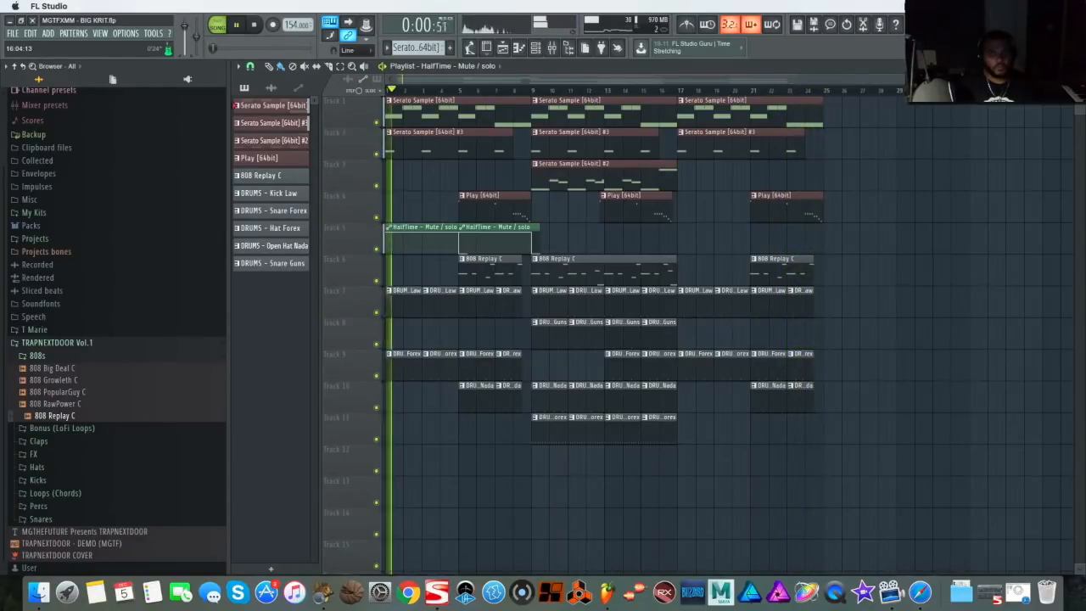
pyautogui.press('space')
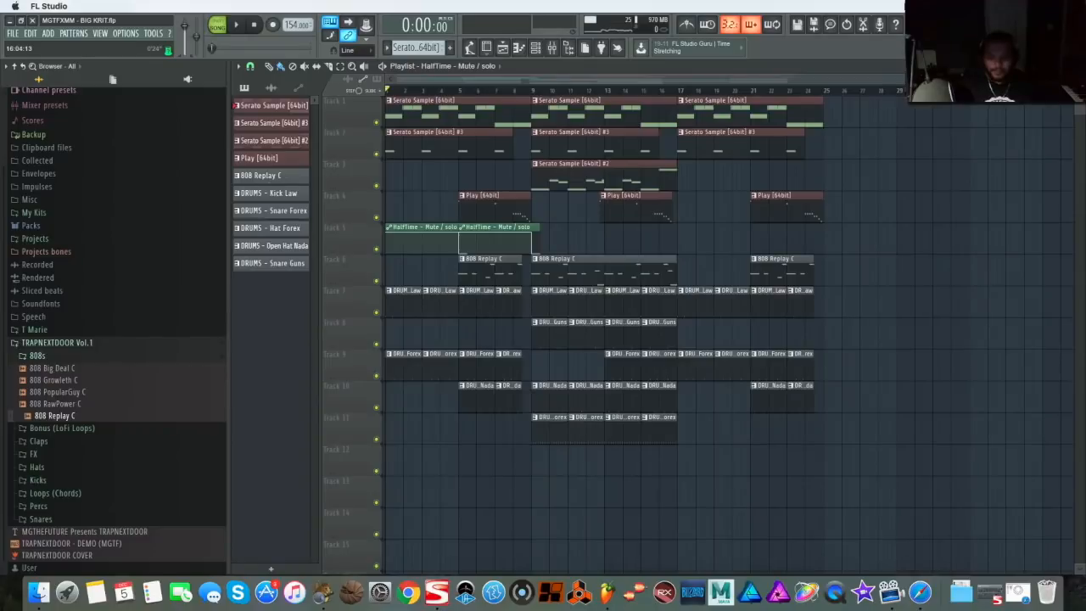